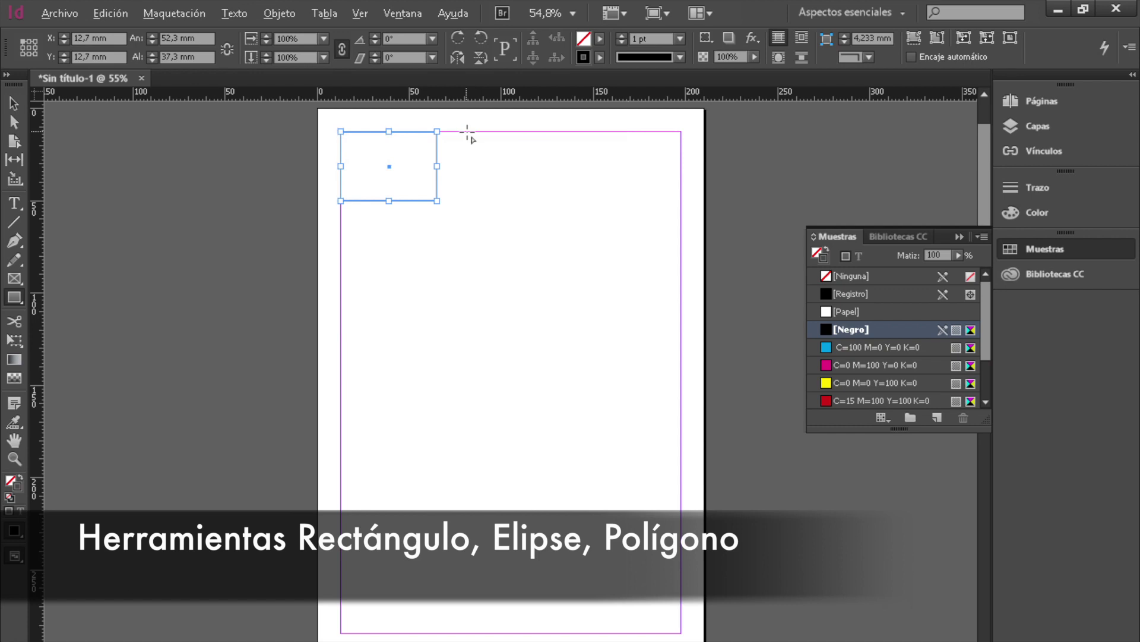
Draw an ellipse about 57 by 35.5 mm beside the rectangle and a circle about 57 mm in diameter below it
{"action": "left_click", "coordinate": [20, 296]}
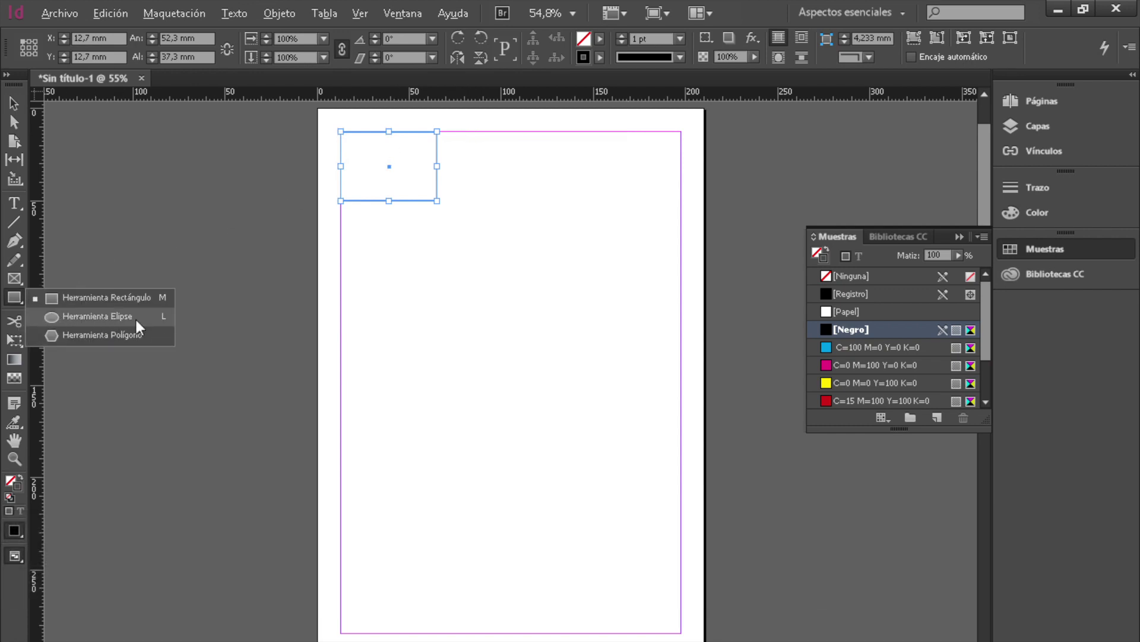
{"action": "left_click", "coordinate": [97, 316]}
{"action": "left_click_drag", "start_coordinate": [490, 135], "coordinate": [595, 201]}
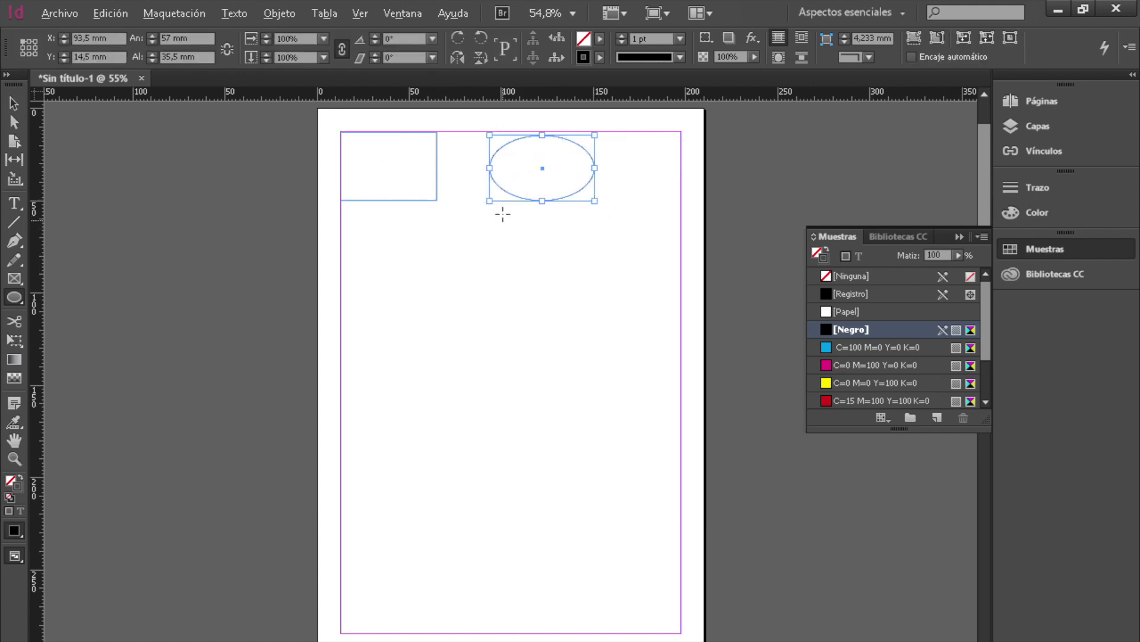
{"action": "left_click_drag", "start_coordinate": [499, 222], "coordinate": [604, 327]}
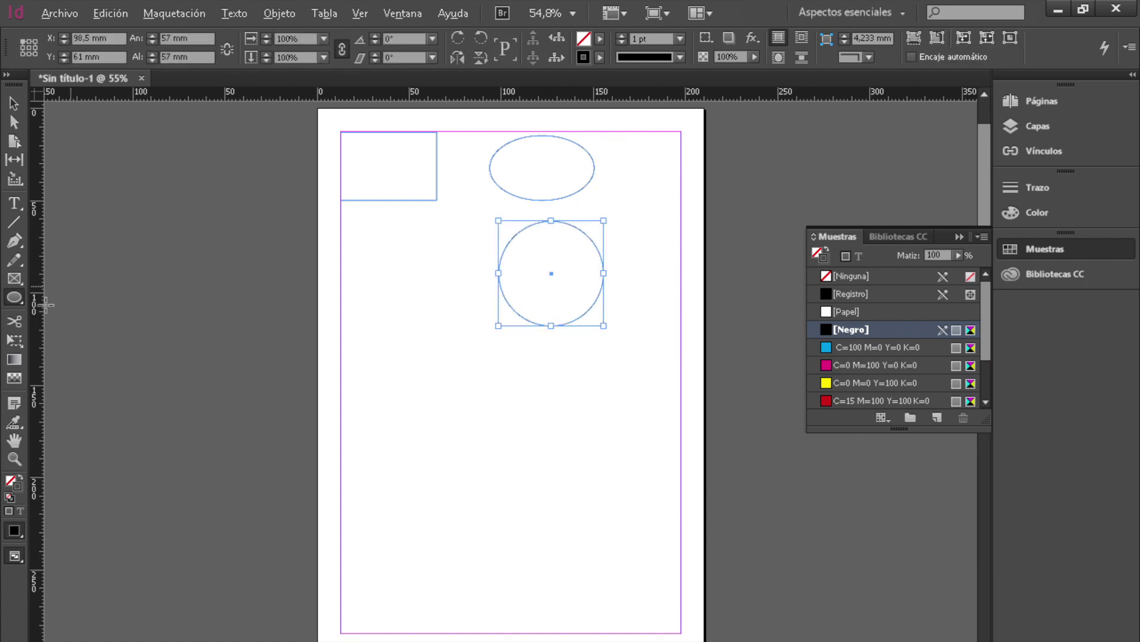
Use the Polygon tool to draw a hexagon below the rectangle and an eleven-pointed star-shaped polygon about 55 by 48 mm lower on the page
{"action": "left_click_drag", "start_coordinate": [17, 295], "coordinate": [66, 334]}
{"action": "left_click_drag", "start_coordinate": [356, 224], "coordinate": [445, 310]}
{"action": "left_click", "coordinate": [419, 398]}
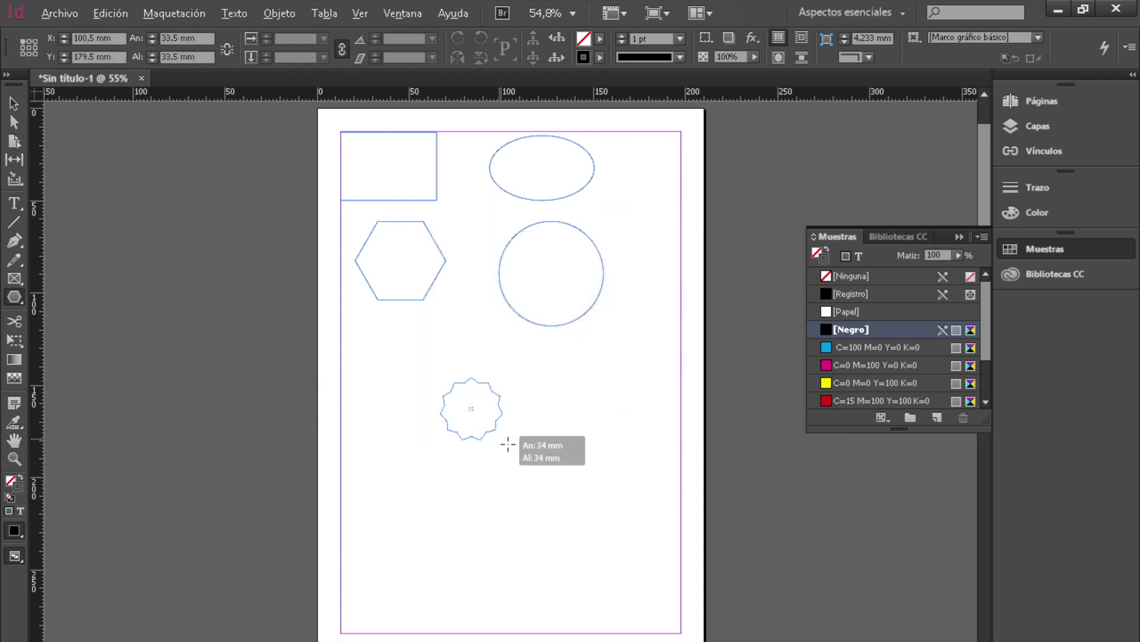
{"action": "left_click_drag", "start_coordinate": [508, 444], "coordinate": [539, 469]}
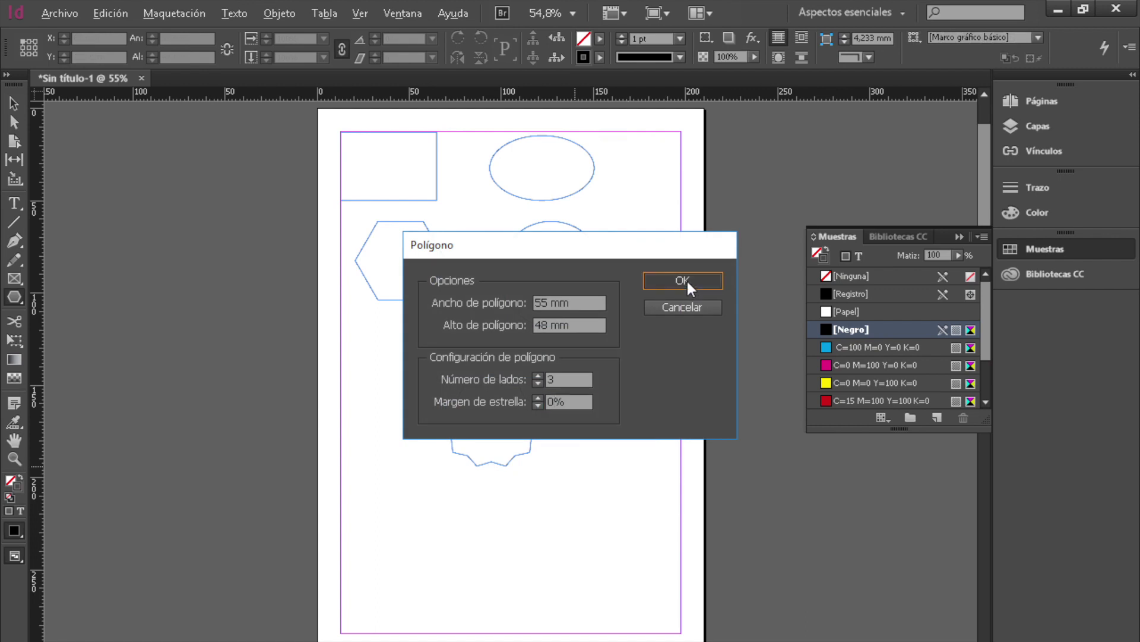
Create a triangle 55 mm wide and 48 mm high with 3 sides and 0% star inset, and move it below the circle
{"action": "left_click", "coordinate": [683, 281]}
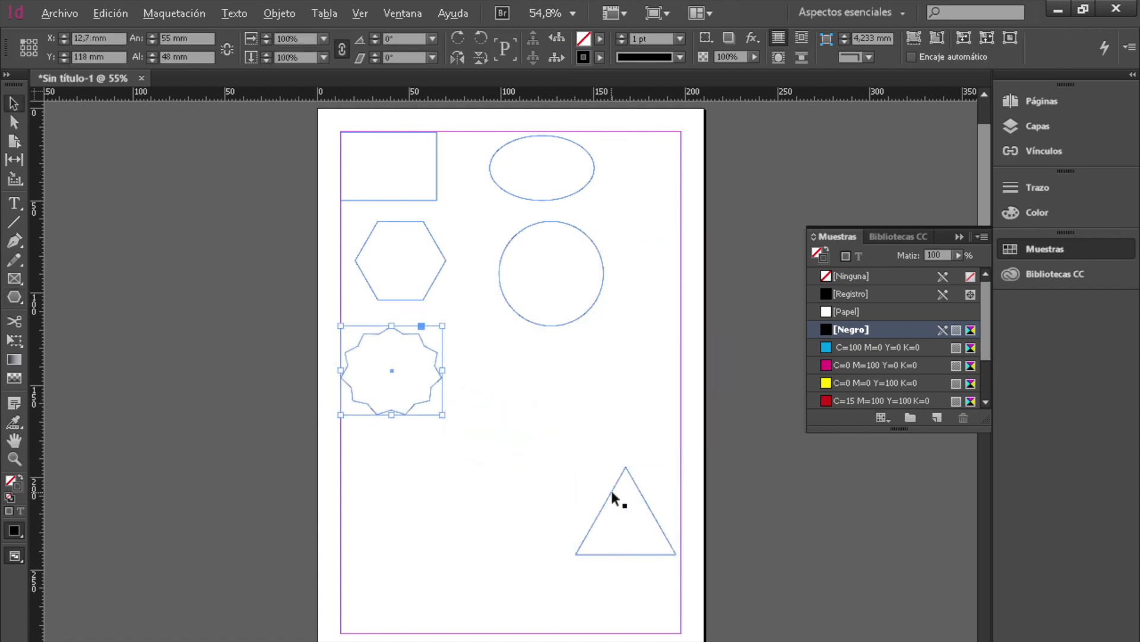
{"action": "left_click", "coordinate": [610, 493]}
{"action": "left_click_drag", "start_coordinate": [610, 493], "coordinate": [508, 458]}
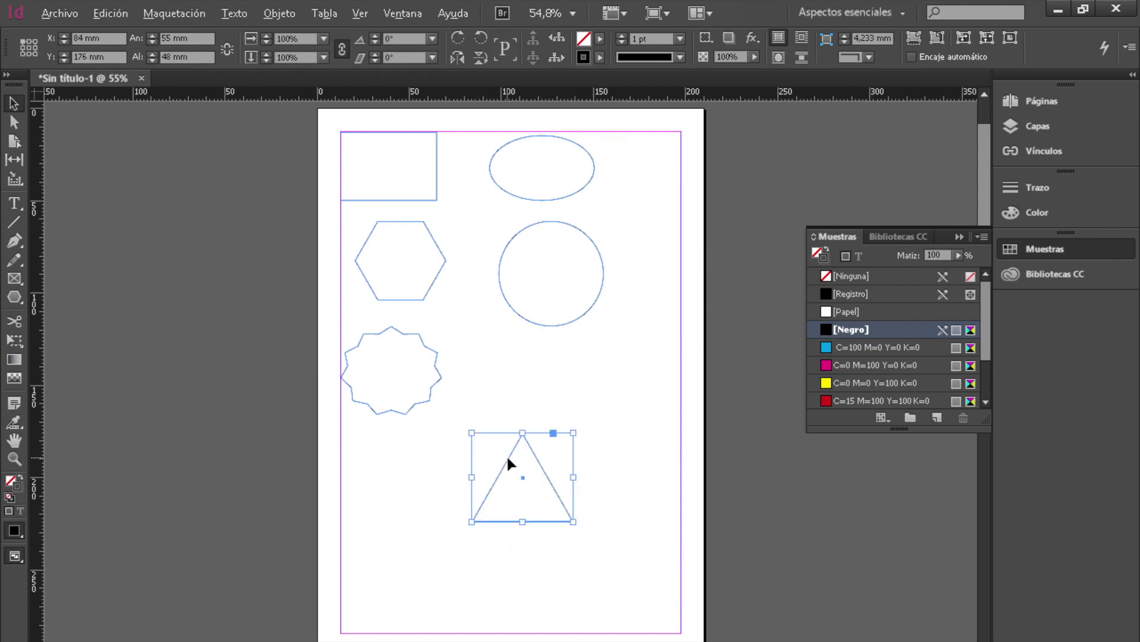
Rotate the triangle 90° counterclockwise and back clockwise, and finish by deselecting it
{"action": "left_click", "coordinate": [479, 42]}
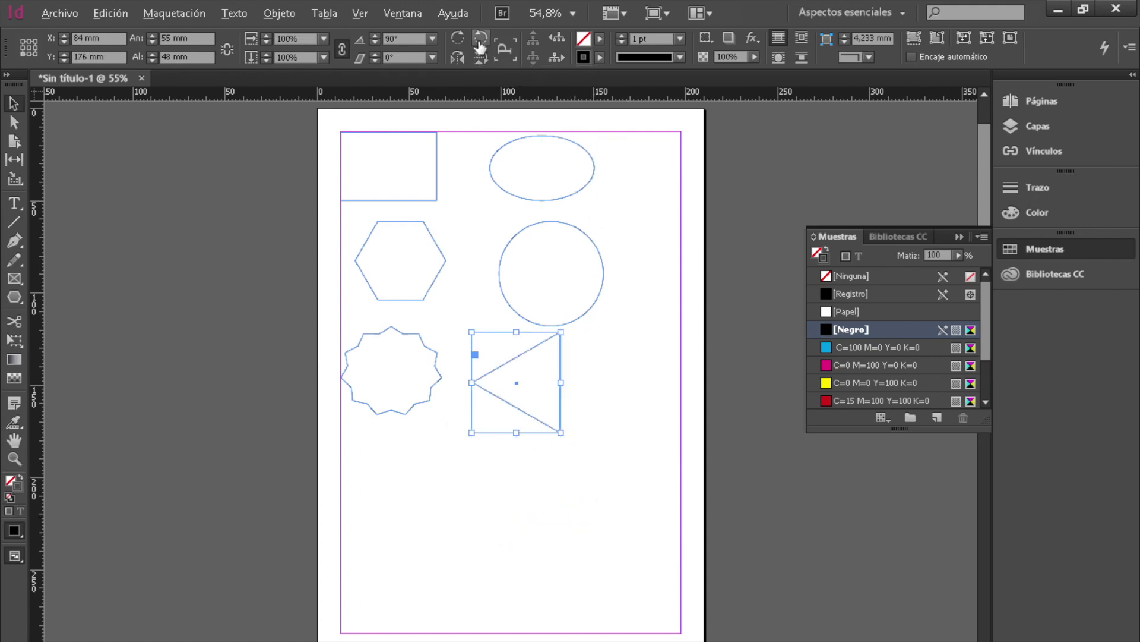
{"action": "left_click", "coordinate": [457, 42]}
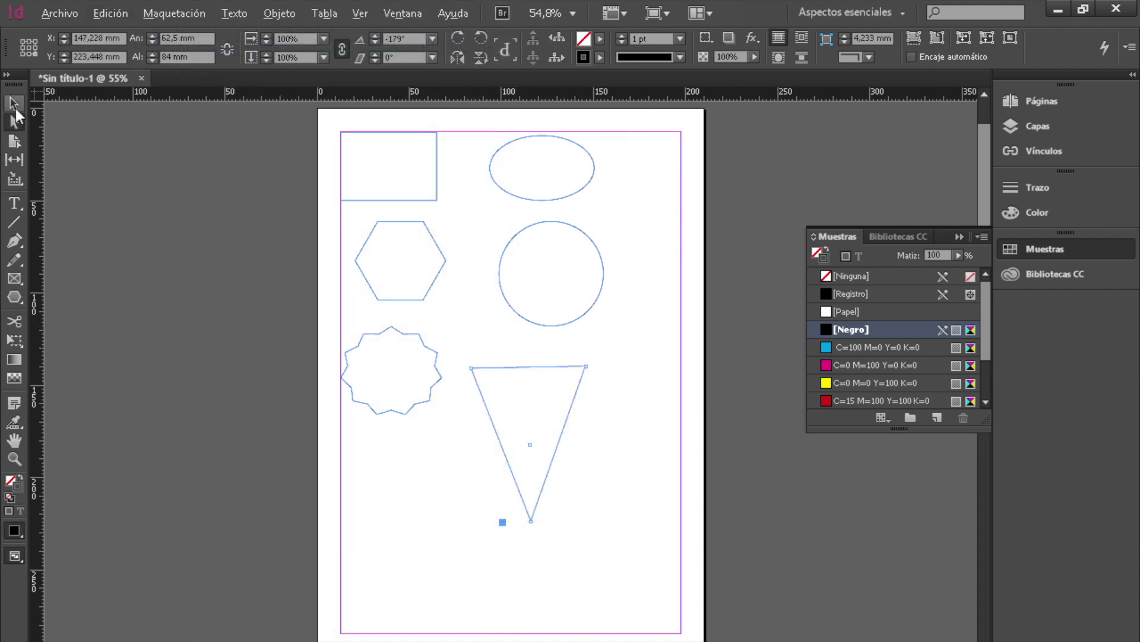
{"action": "left_click", "coordinate": [15, 107]}
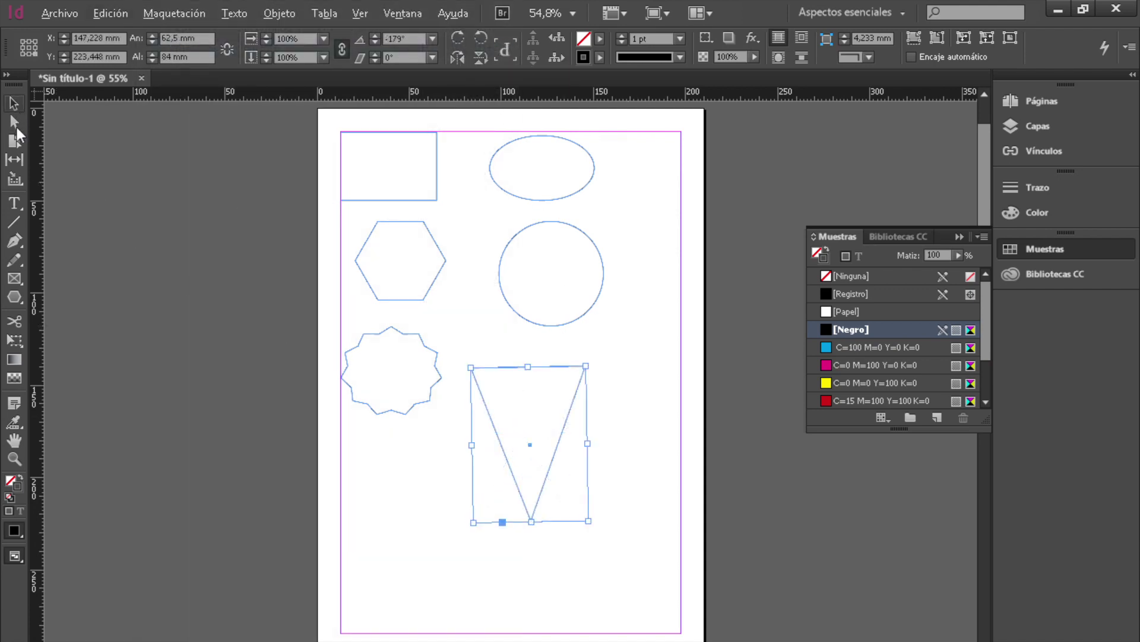
{"action": "left_click", "coordinate": [357, 463]}
Reshape the triangle with the Direct Selection tool by moving its individual corner points and sides
{"action": "left_click", "coordinate": [24, 126]}
{"action": "left_click", "coordinate": [588, 371]}
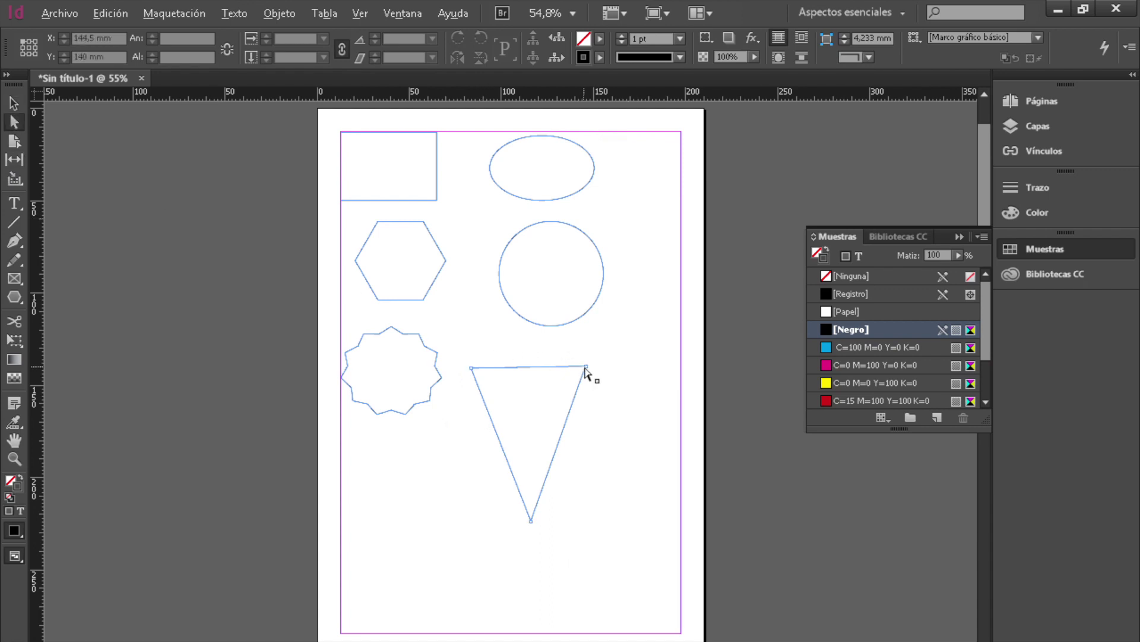
{"action": "left_click", "coordinate": [534, 519]}
{"action": "left_click", "coordinate": [473, 372]}
{"action": "left_click_drag", "start_coordinate": [474, 376], "coordinate": [405, 469]}
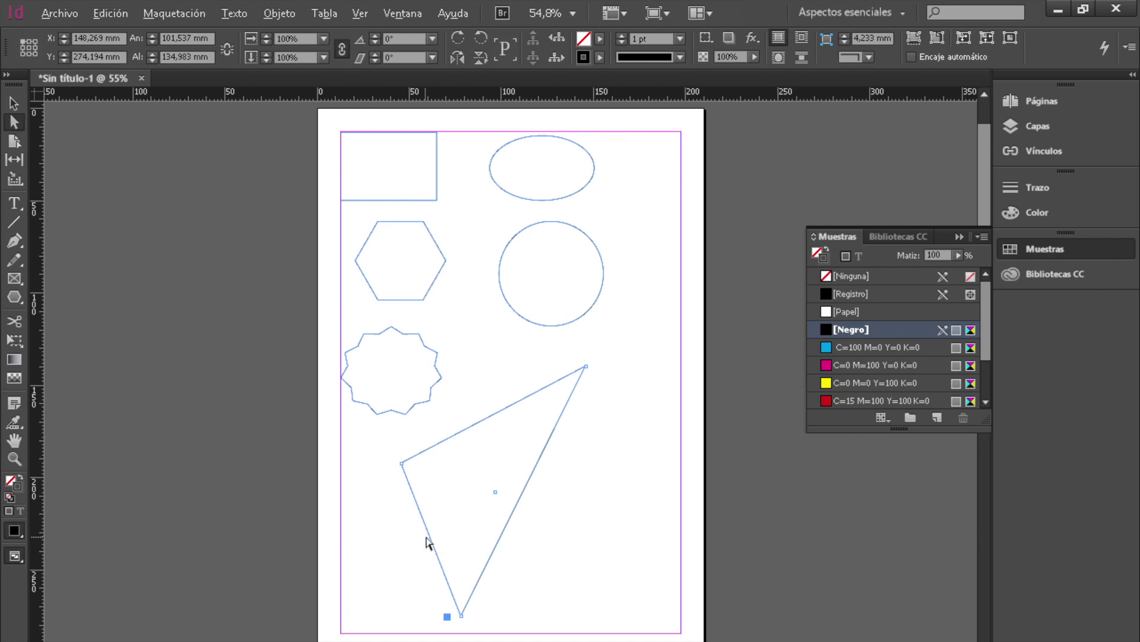
{"action": "left_click_drag", "start_coordinate": [526, 491], "coordinate": [612, 479]}
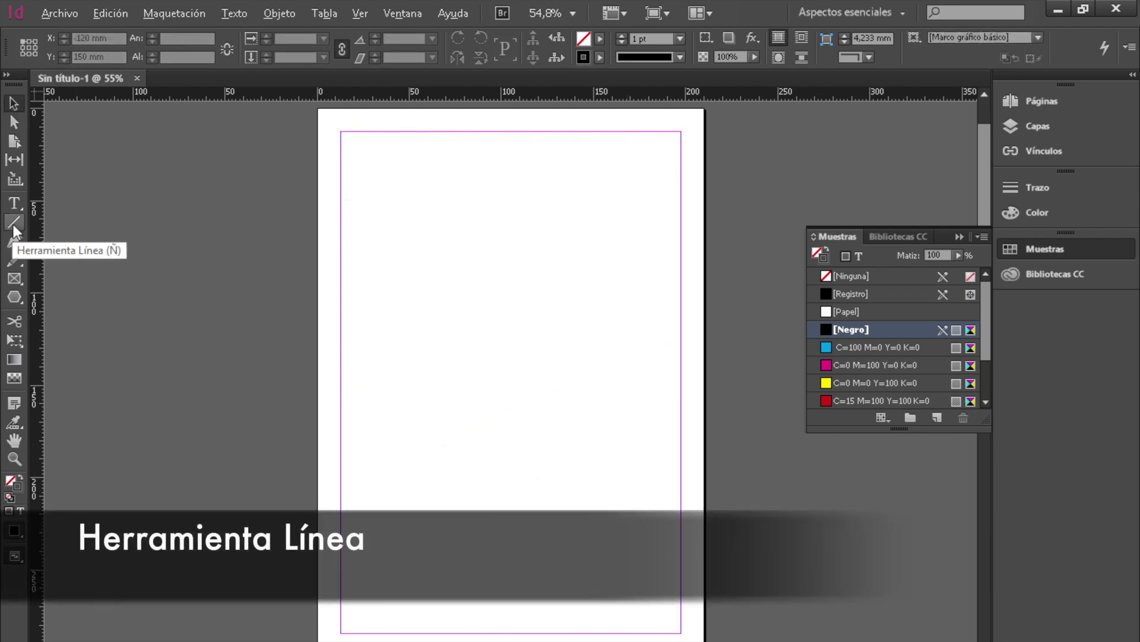
Draw a diagonal line about 109 mm long at 45° in the middle of the page with the Line tool
{"action": "left_click", "coordinate": [13, 225]}
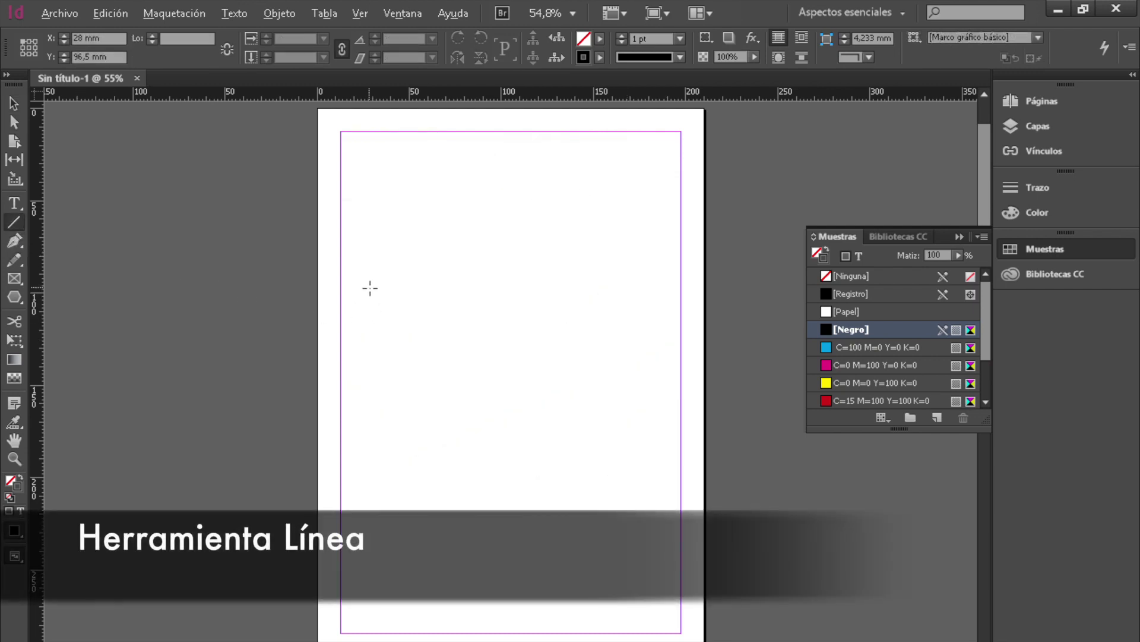
{"action": "left_click_drag", "start_coordinate": [357, 286], "coordinate": [499, 468]}
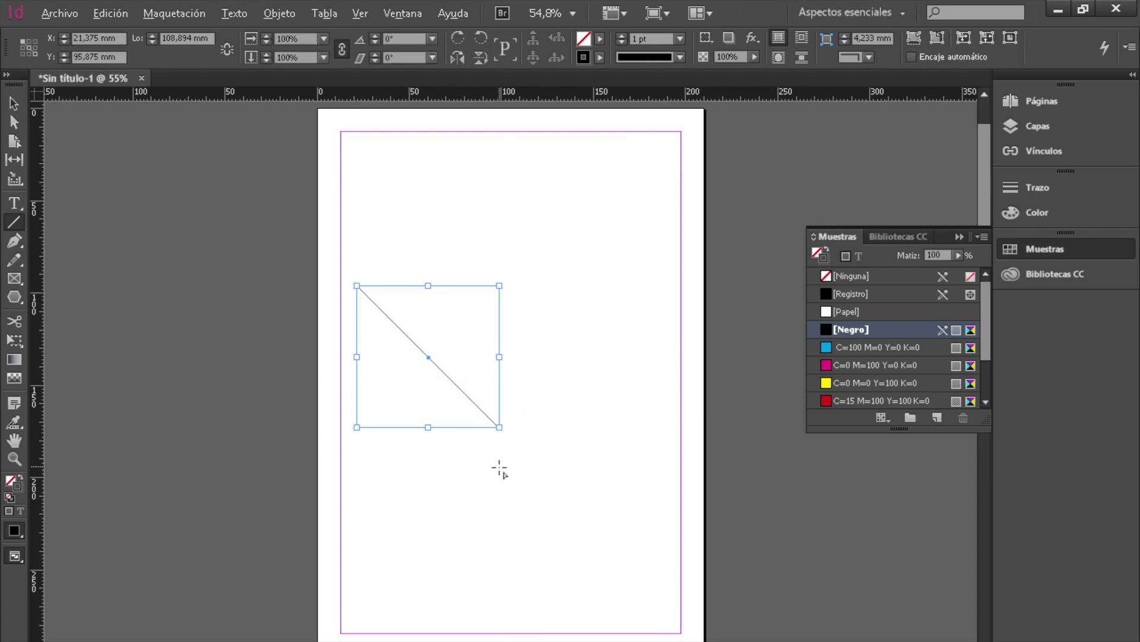
Resize the diagonal line by its bounding box and reposition its lower endpoint with the Direct Selection tool
{"action": "left_click", "coordinate": [14, 104]}
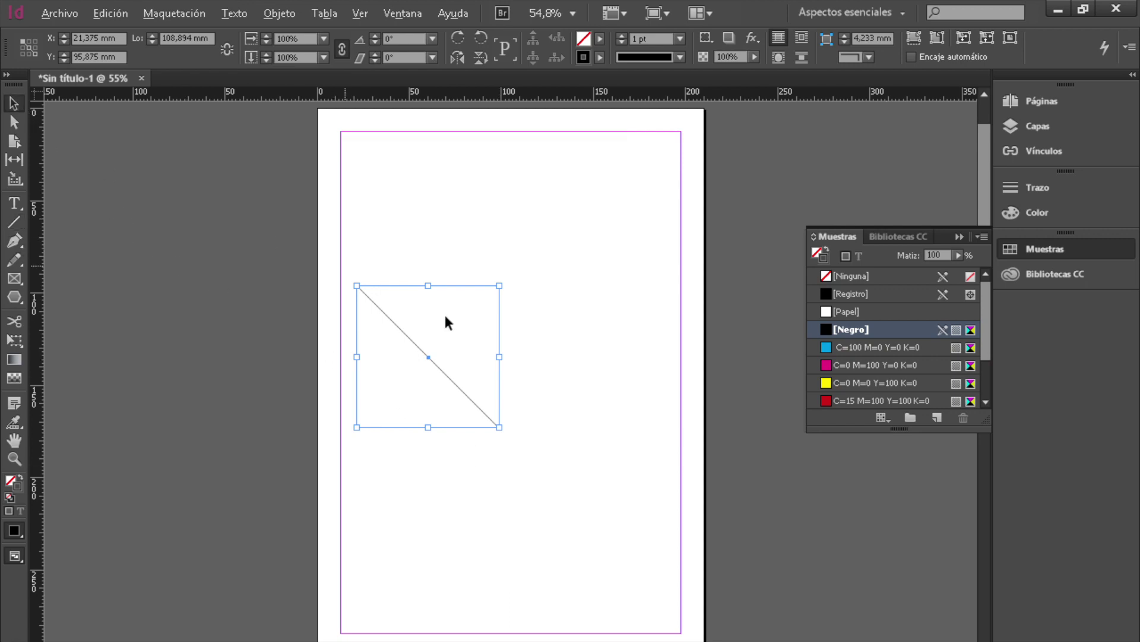
{"action": "left_click_drag", "start_coordinate": [500, 279], "coordinate": [521, 448]}
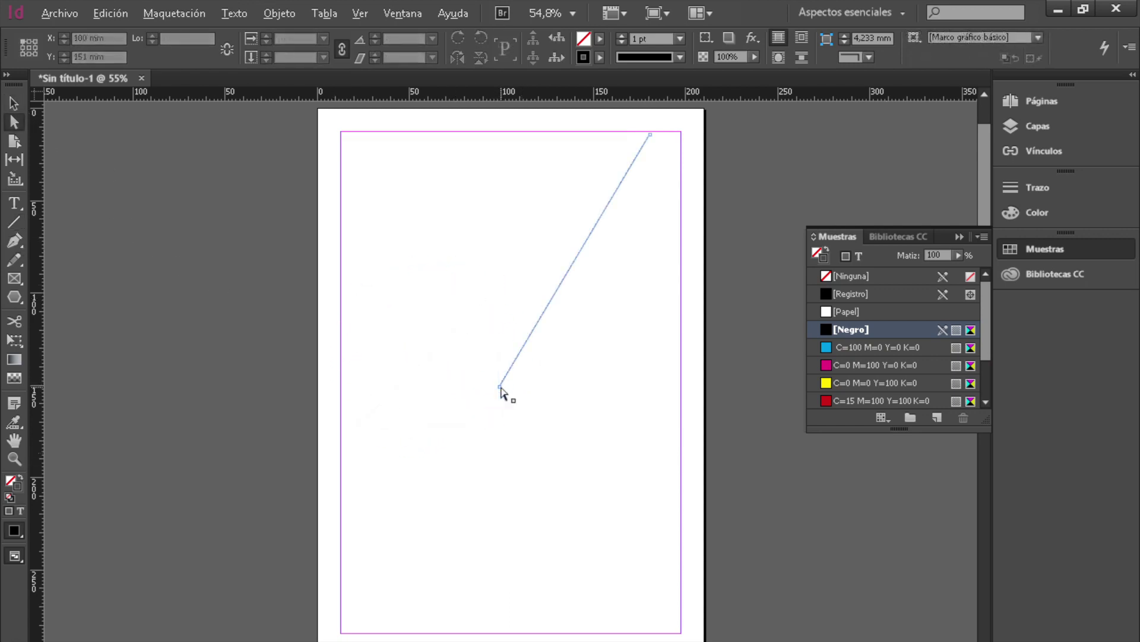
{"action": "mouse_move", "coordinate": [501, 388]}
{"action": "left_mouse_down"}
{"action": "mouse_move", "coordinate": [517, 295]}
{"action": "mouse_move", "coordinate": [583, 166]}
{"action": "mouse_move", "coordinate": [509, 179]}
{"action": "left_mouse_up"}
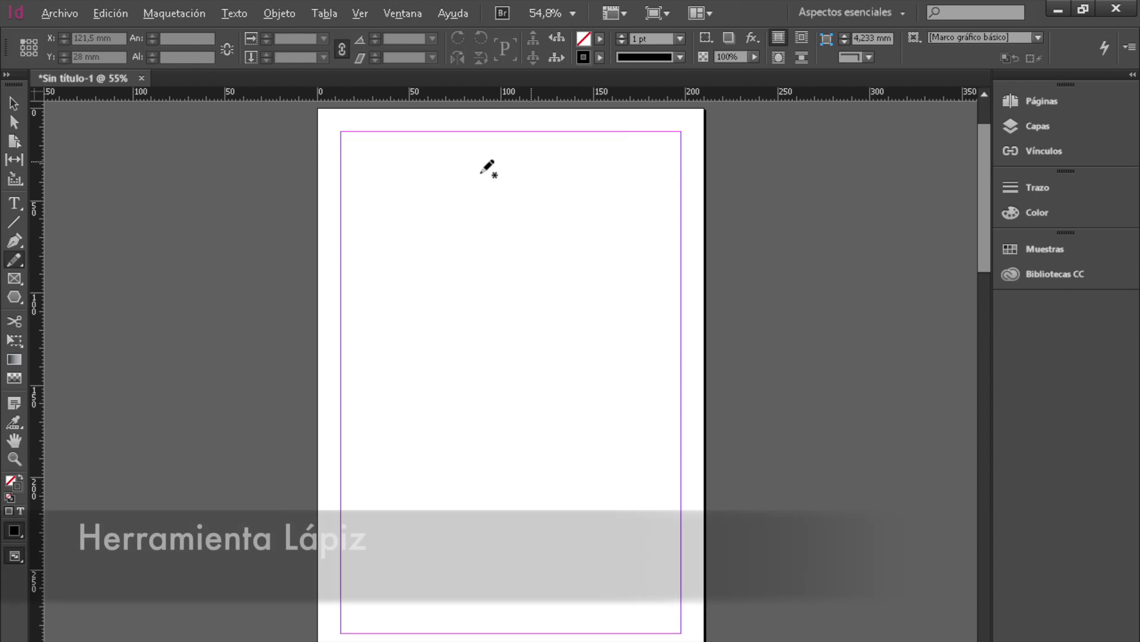
Draw a freehand spiral about 70 by 94 mm with the Pencil tool and review the Pencil preferences, keeping the existing settings
{"action": "mouse_move", "coordinate": [435, 180]}
{"action": "left_mouse_down"}
{"action": "mouse_move", "coordinate": [562, 196]}
{"action": "mouse_move", "coordinate": [532, 183]}
{"action": "mouse_move", "coordinate": [482, 190]}
{"action": "mouse_move", "coordinate": [466, 211]}
{"action": "mouse_move", "coordinate": [498, 229]}
{"action": "mouse_move", "coordinate": [537, 231]}
{"action": "mouse_move", "coordinate": [495, 228]}
{"action": "mouse_move", "coordinate": [480, 252]}
{"action": "mouse_move", "coordinate": [532, 259]}
{"action": "mouse_move", "coordinate": [492, 273]}
{"action": "mouse_move", "coordinate": [502, 353]}
{"action": "left_mouse_up"}
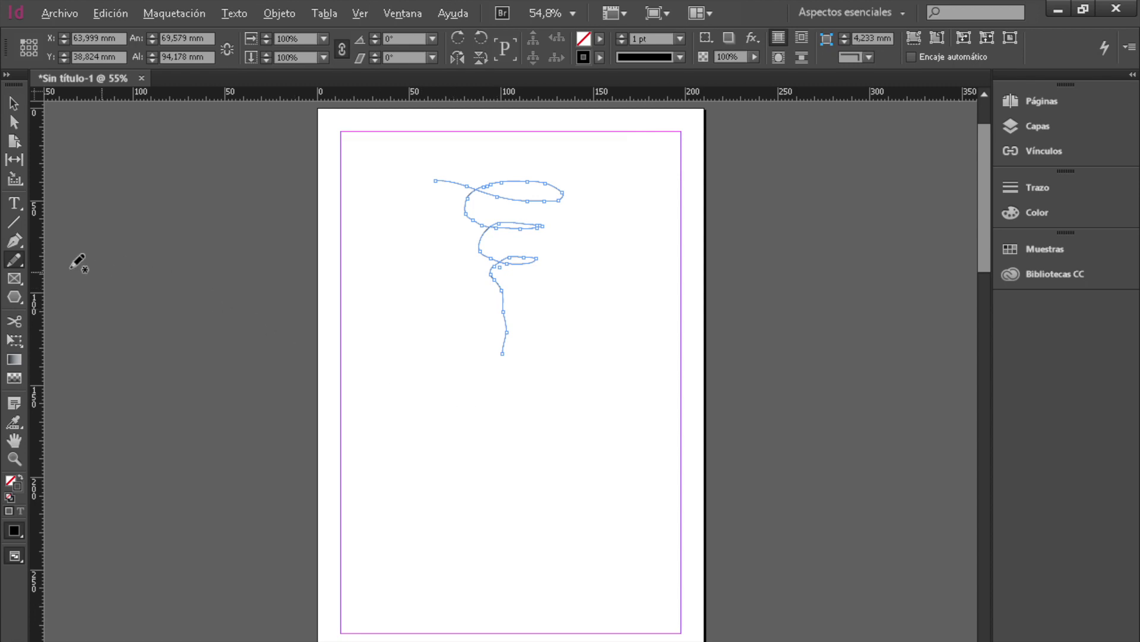
{"action": "double_click", "coordinate": [15, 261]}
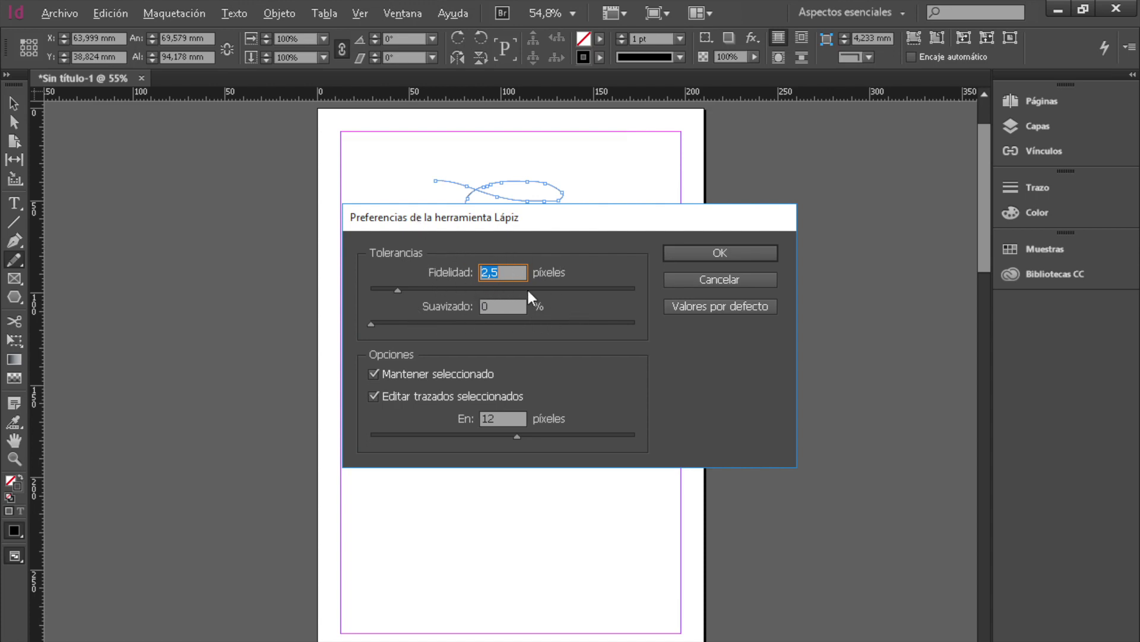
{"action": "key", "text": "Return"}
Smooth the middle and lower loops of the freehand spiral with the Smooth tool
{"action": "left_click", "coordinate": [16, 259]}
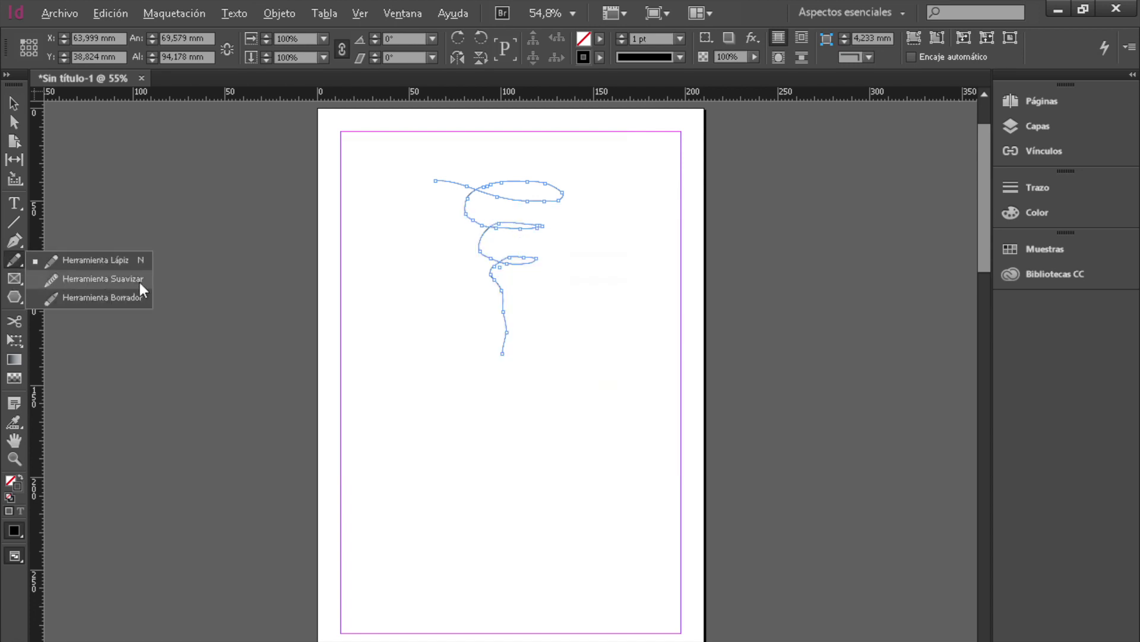
{"action": "left_click", "coordinate": [101, 284]}
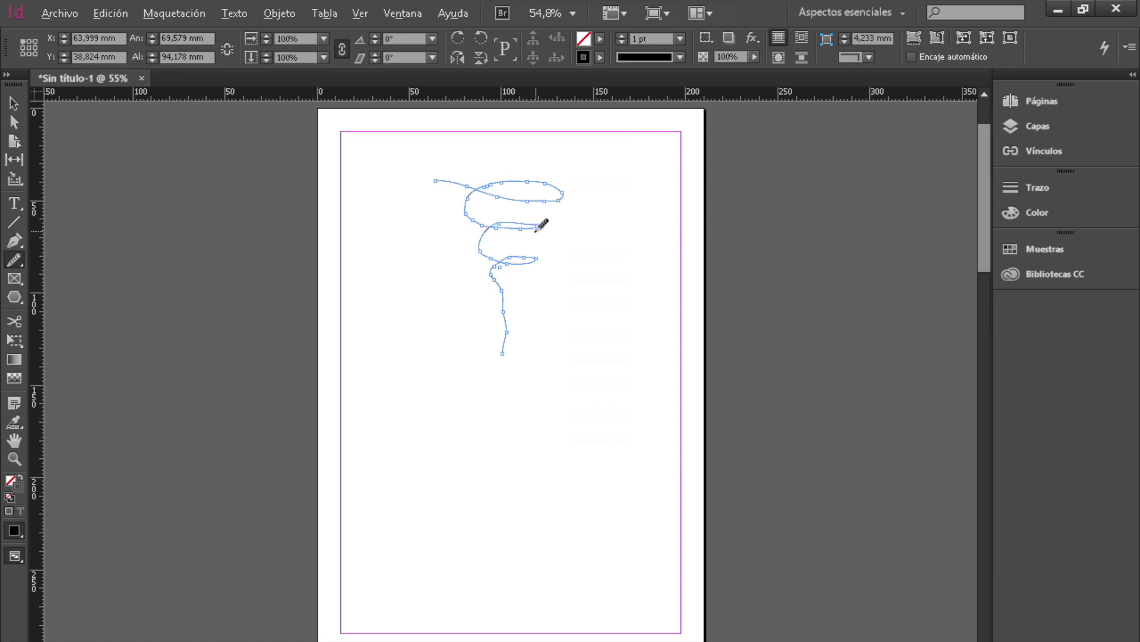
{"action": "left_click_drag", "start_coordinate": [521, 229], "coordinate": [539, 225]}
{"action": "left_click_drag", "start_coordinate": [509, 258], "coordinate": [537, 256]}
Erase the starting segment and the lower tail of the freehand spiral with the Eraser tool
{"action": "left_click_drag", "start_coordinate": [437, 180], "coordinate": [468, 185]}
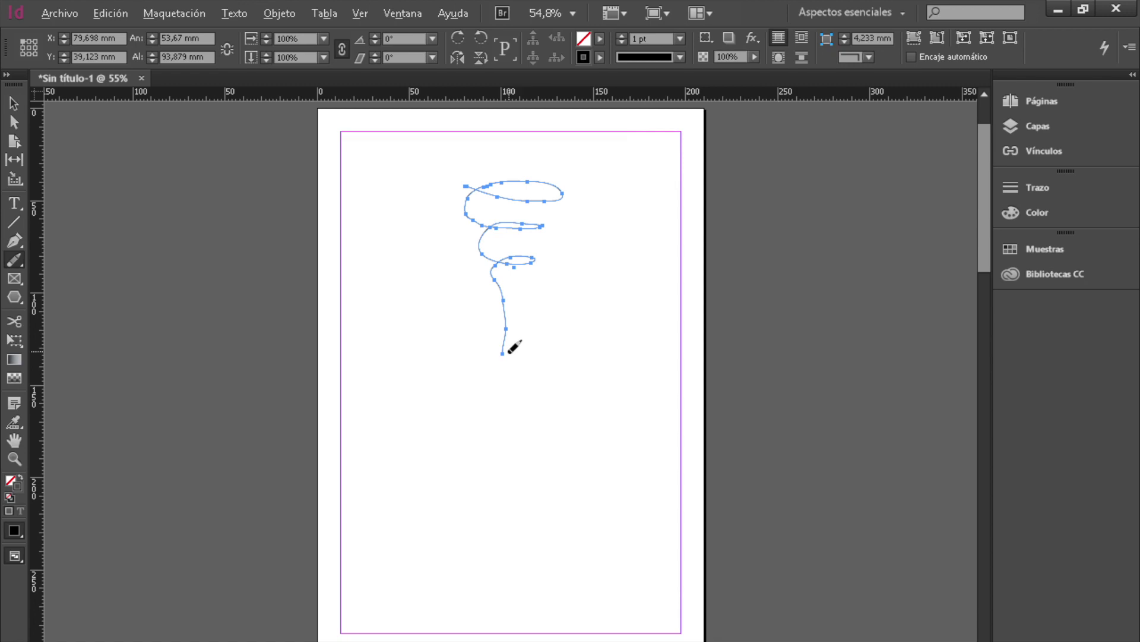
{"action": "left_click_drag", "start_coordinate": [502, 354], "coordinate": [511, 322]}
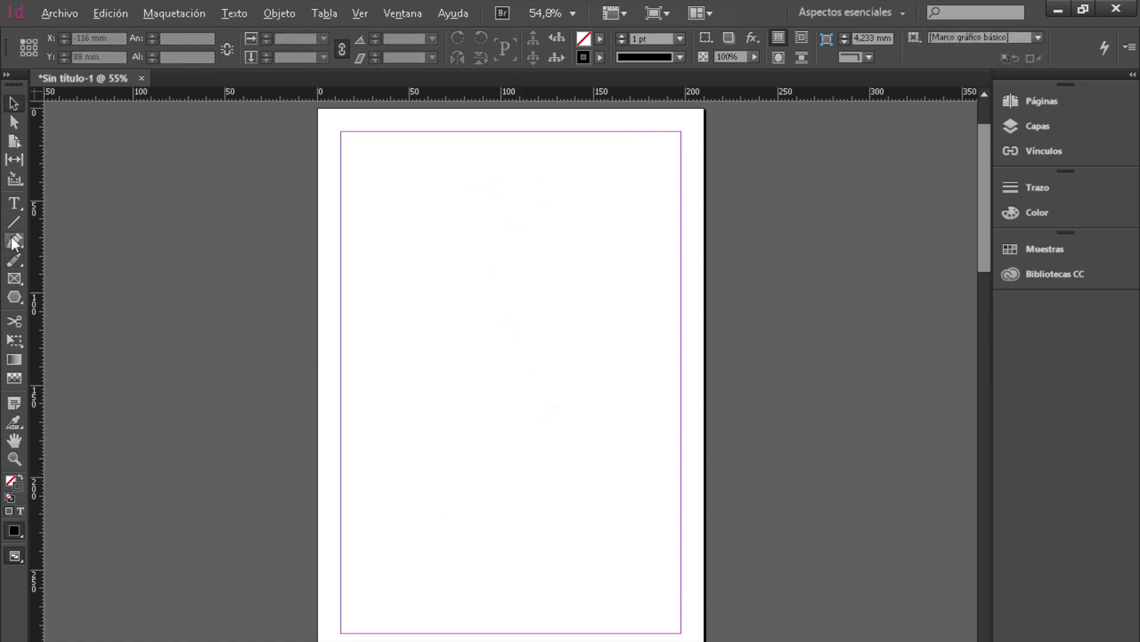
Draw a closed six-point straight-sided shape about 67 by 47 mm in the upper half of the page with the Pen tool
{"action": "key", "text": "p"}
{"action": "left_click", "coordinate": [387, 262]}
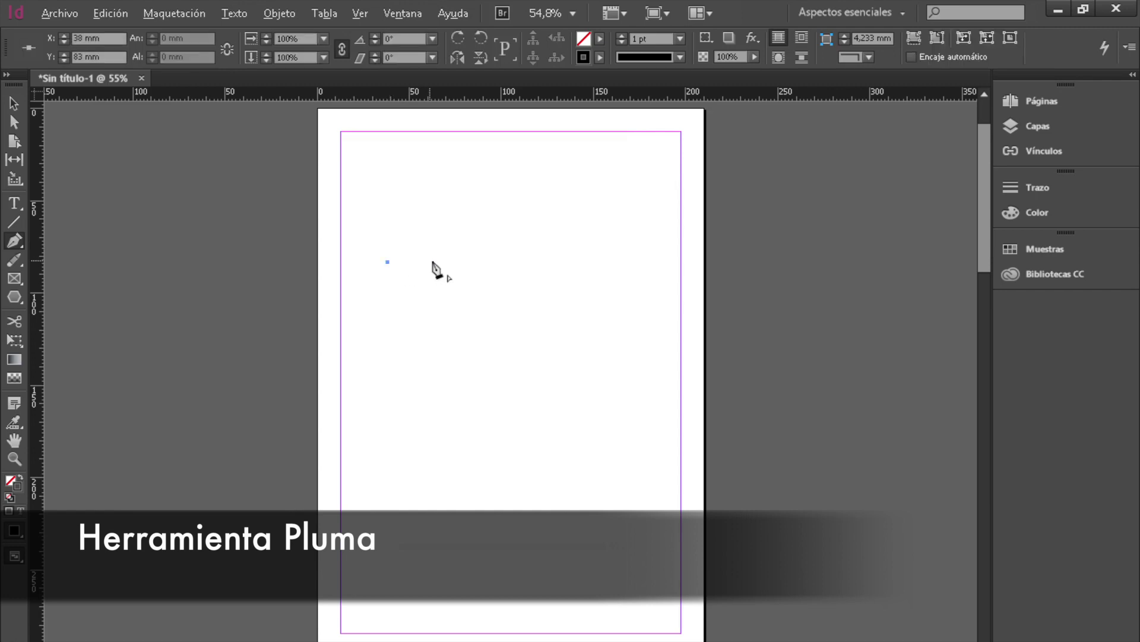
{"action": "left_click", "coordinate": [453, 262]}
{"action": "left_click", "coordinate": [512, 269]}
{"action": "left_click", "coordinate": [508, 310]}
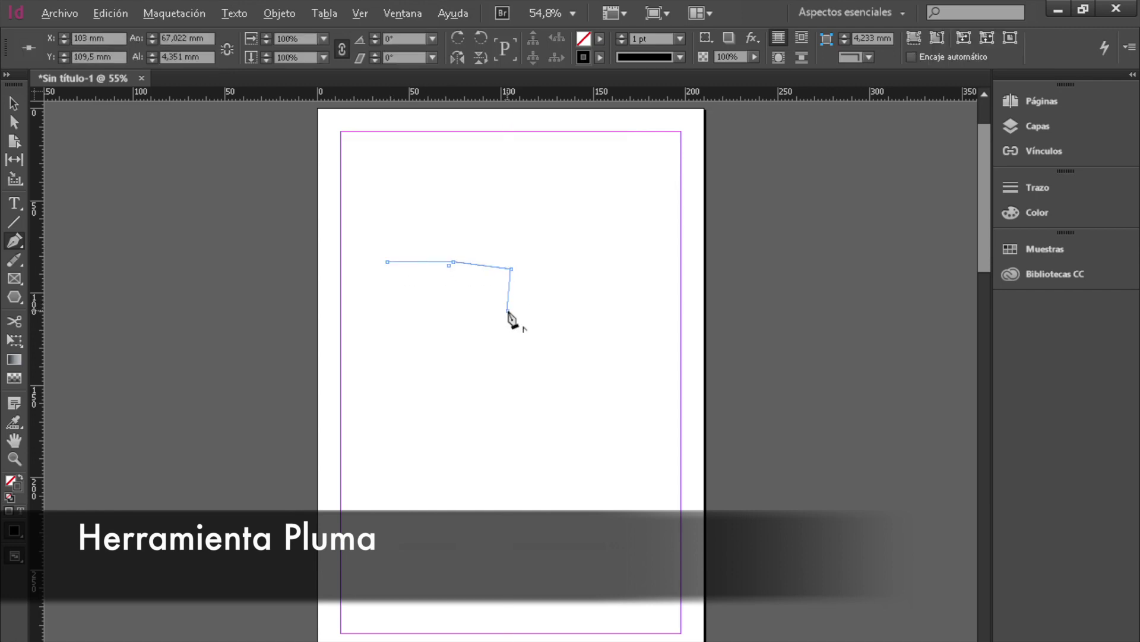
{"action": "left_click", "coordinate": [465, 348]}
{"action": "left_click", "coordinate": [398, 334]}
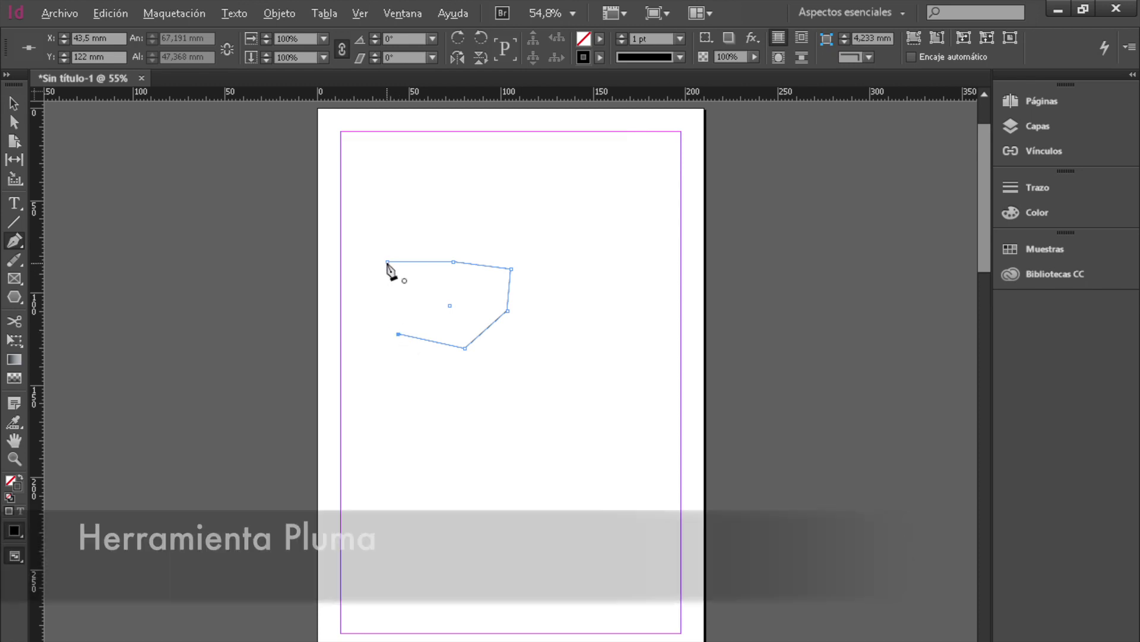
{"action": "left_click", "coordinate": [388, 263]}
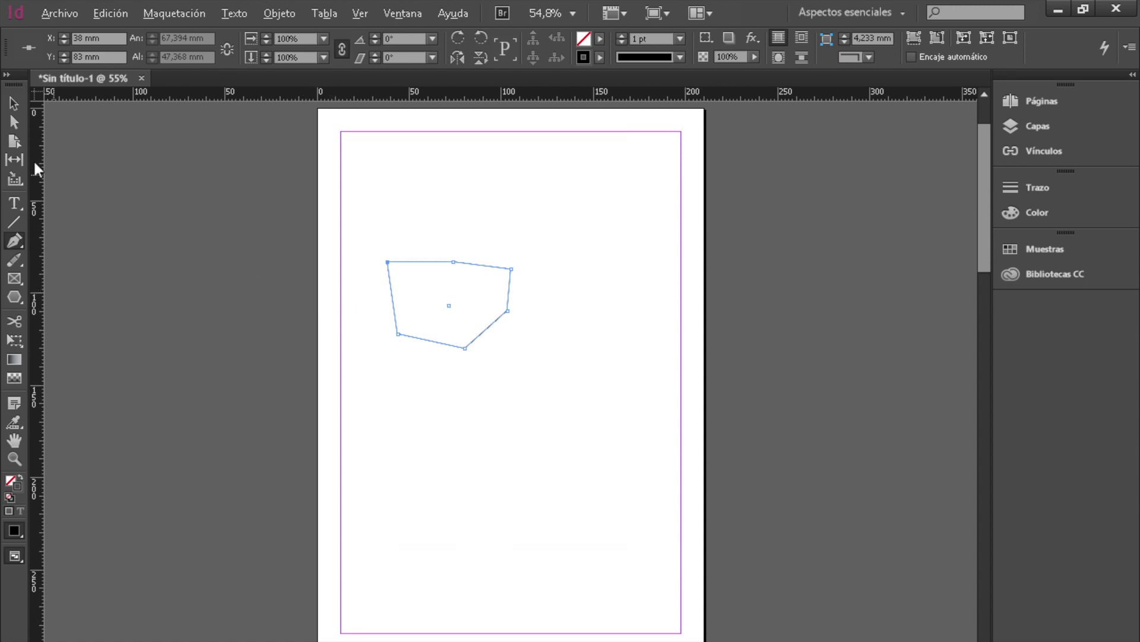
Reshape the closed six-point shape by moving its anchor points with the Direct Selection tool
{"action": "left_click", "coordinate": [19, 122]}
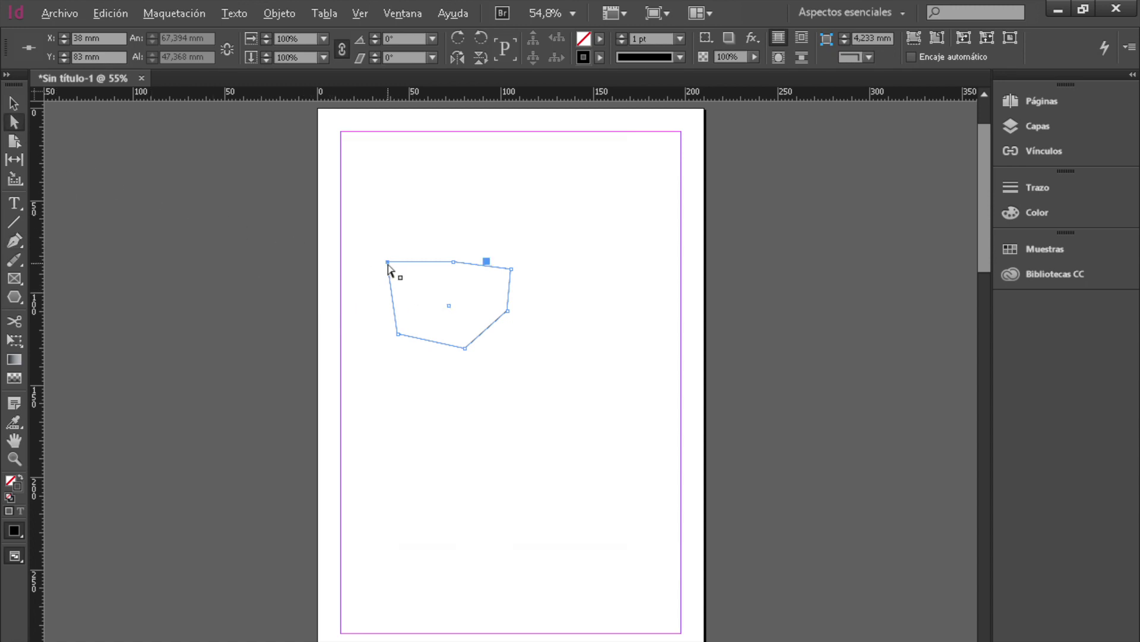
{"action": "left_click_drag", "start_coordinate": [388, 263], "coordinate": [395, 202]}
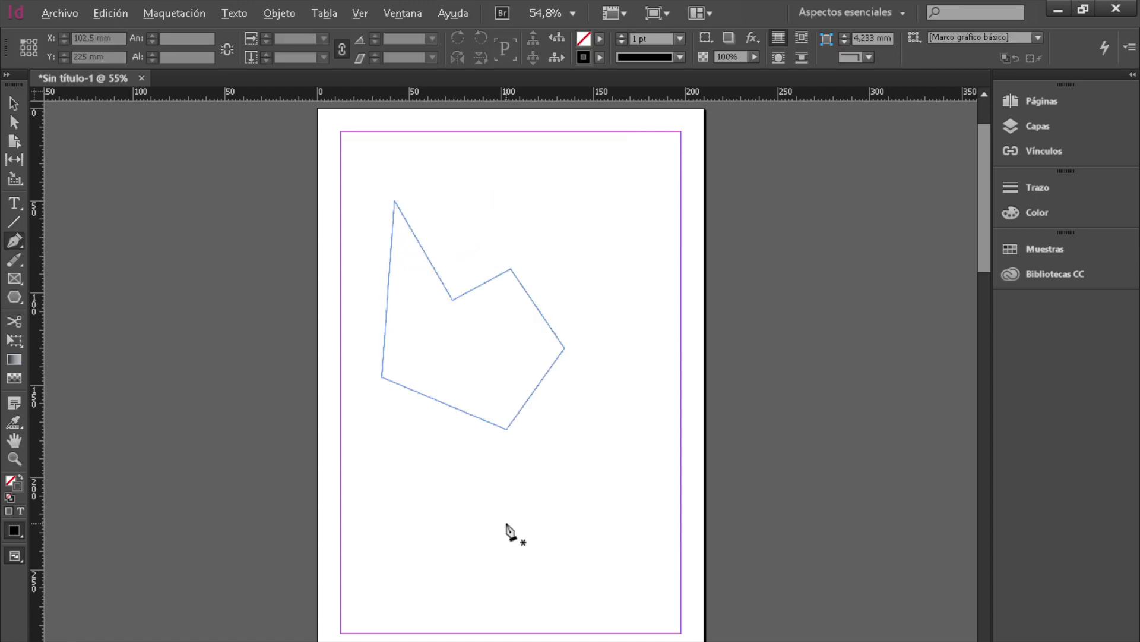
Draw an open curved path with smooth anchor points and long direction handles below the closed shape using the Pen tool
{"action": "left_click", "coordinate": [505, 523]}
{"action": "left_click_drag", "start_coordinate": [505, 523], "coordinate": [569, 525]}
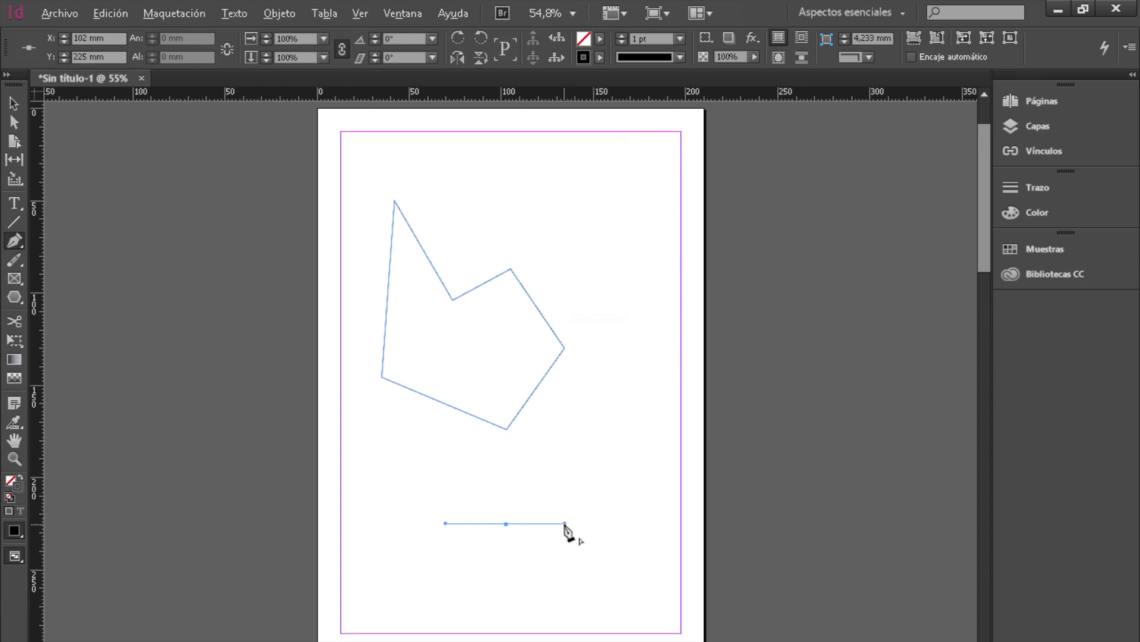
{"action": "left_click_drag", "start_coordinate": [565, 524], "coordinate": [454, 608]}
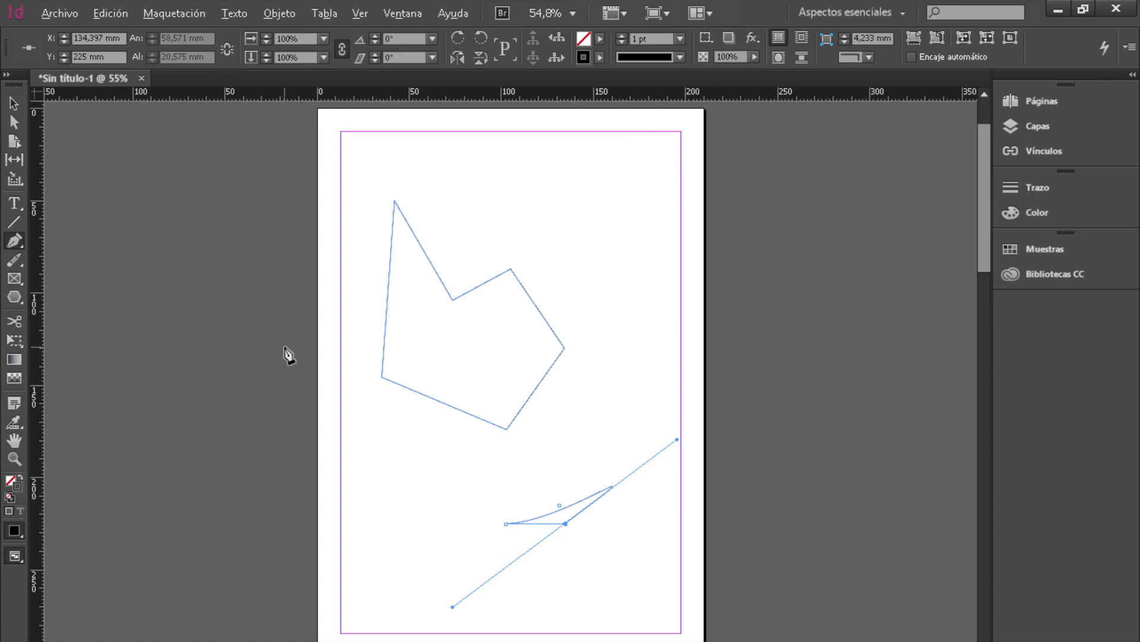
Add anchor points along the curved path with the Add Anchor Point tool
{"action": "left_click", "coordinate": [14, 239]}
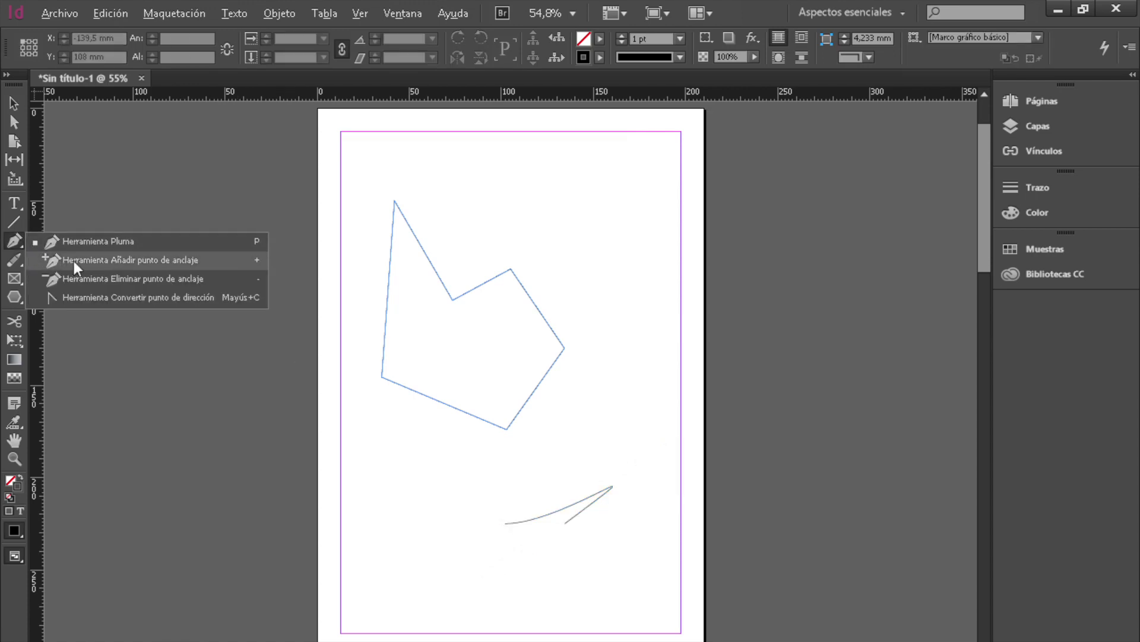
{"action": "left_click", "coordinate": [196, 262]}
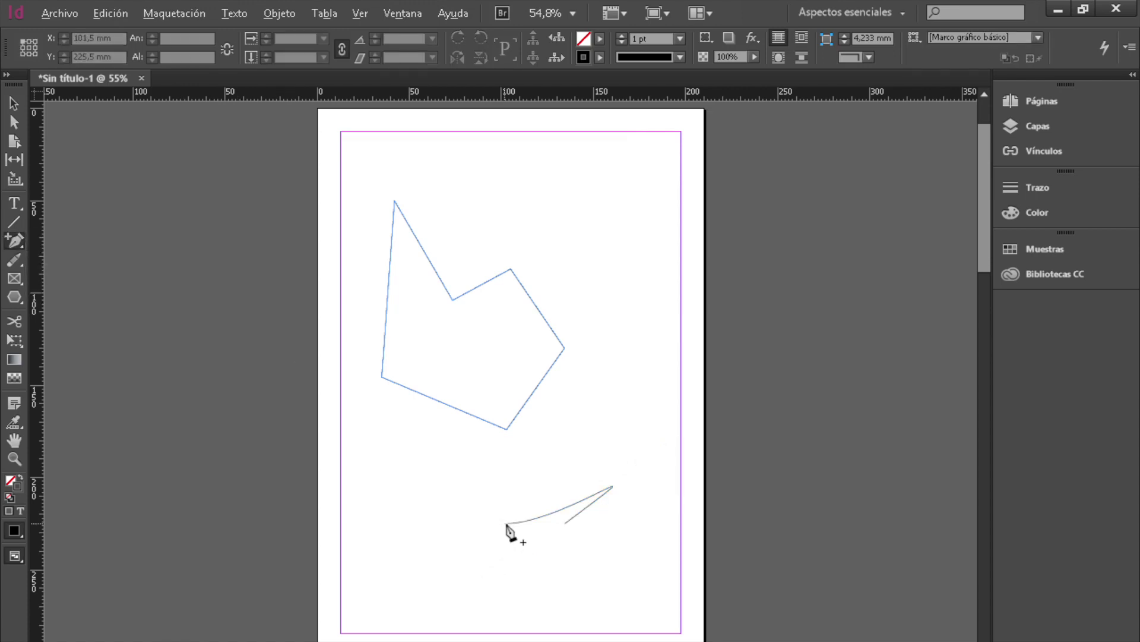
{"action": "left_click", "coordinate": [552, 514]}
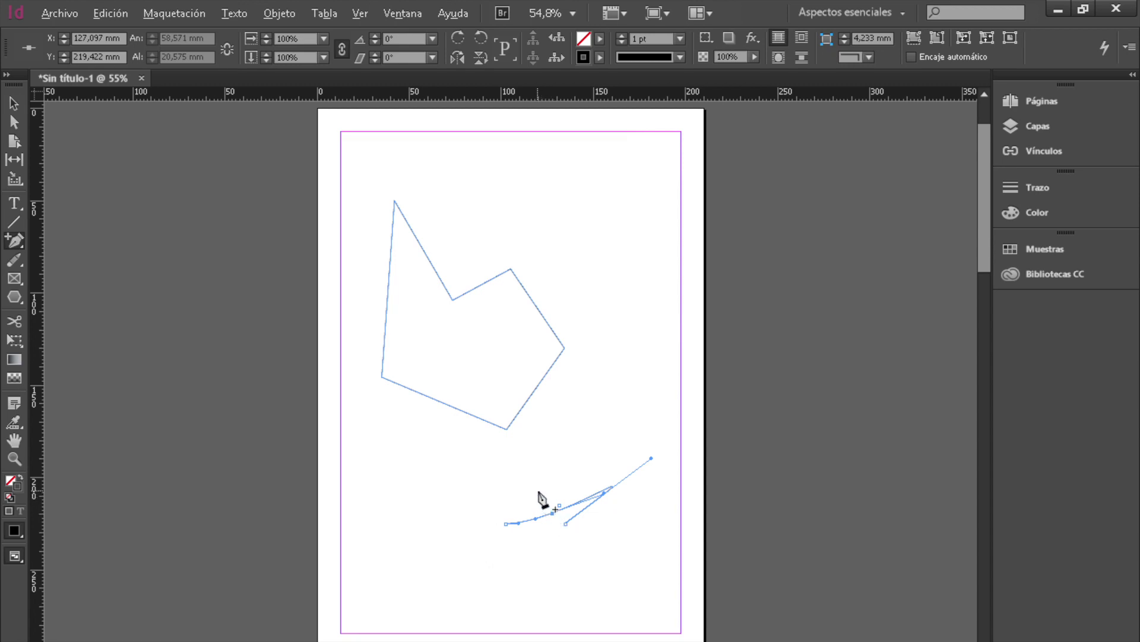
Reshape the open curve into a rounded arch by moving a middle anchor point upward and adjusting points with the Convert Direction Point tool
{"action": "left_click", "coordinate": [14, 123]}
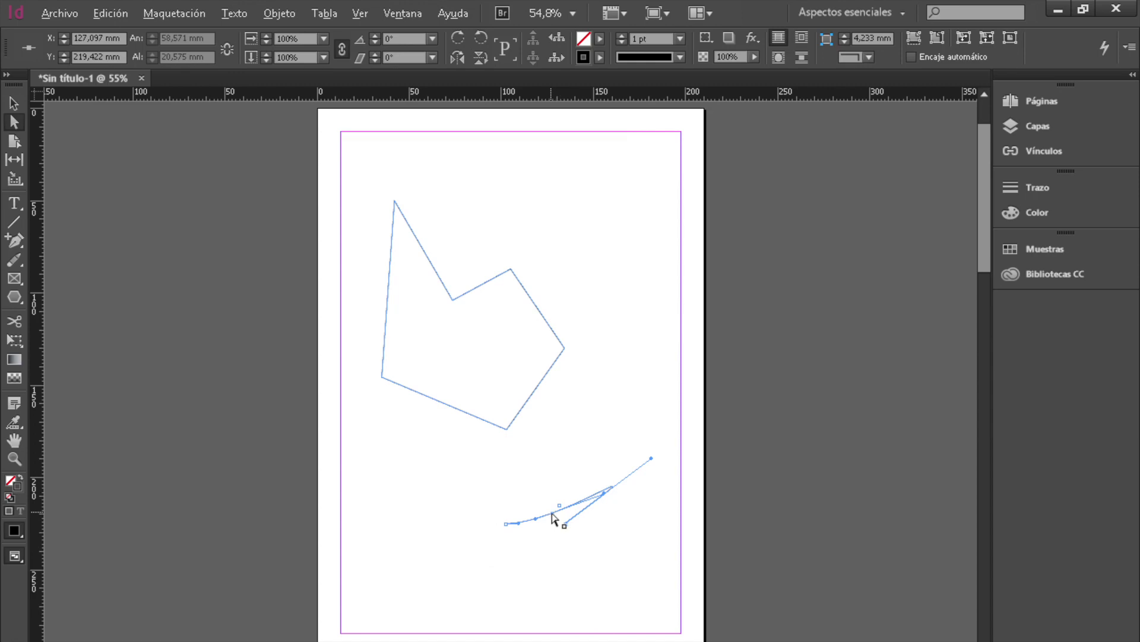
{"action": "left_click_drag", "start_coordinate": [550, 513], "coordinate": [553, 424]}
{"action": "left_click", "coordinate": [51, 241]}
Cut the closed shape at its upper-right corner point with the Scissors tool and move the adjacent segment up and away from the cut
{"action": "left_click", "coordinate": [19, 317]}
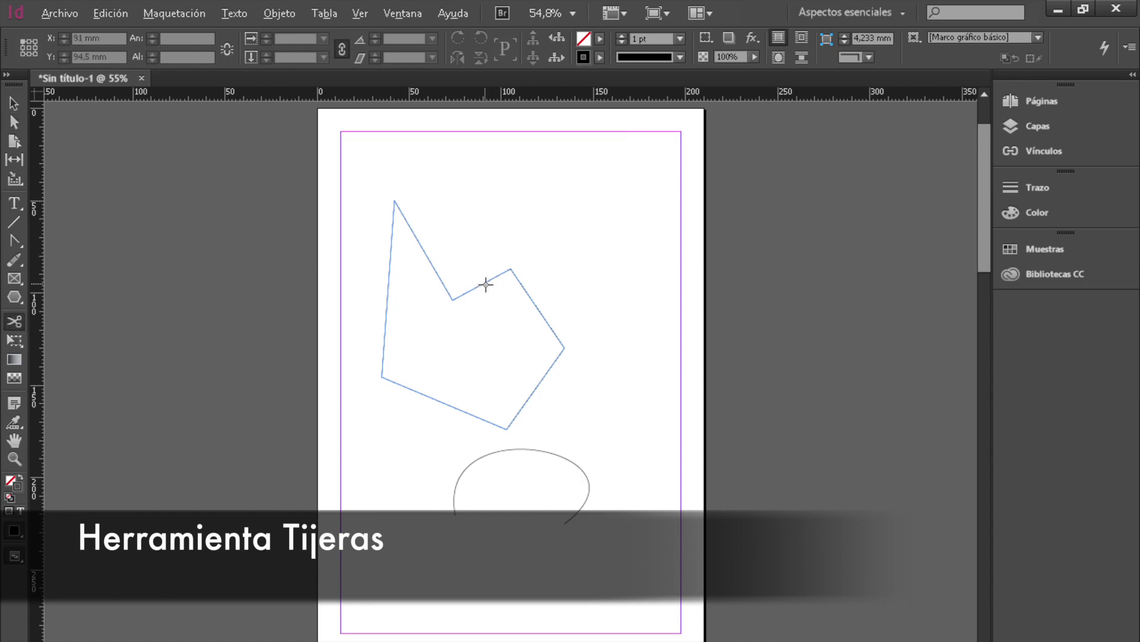
{"action": "left_click", "coordinate": [511, 272]}
{"action": "key", "text": "a"}
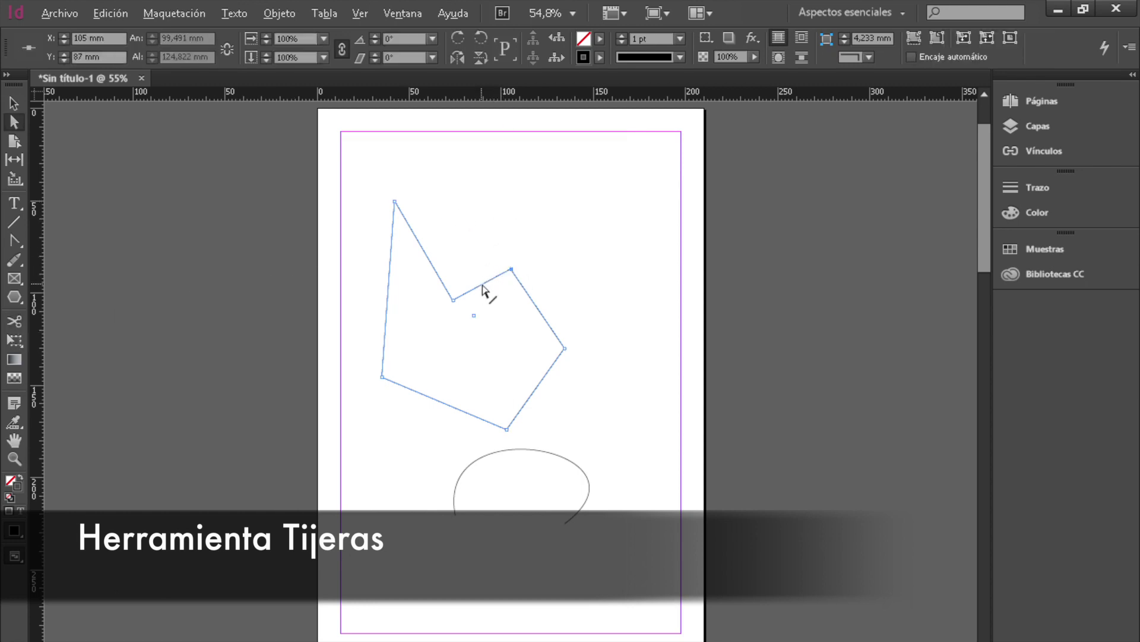
{"action": "left_click_drag", "start_coordinate": [486, 286], "coordinate": [448, 241]}
Show the Buscatrazos (Pathfinder) options beside the artwork and close the cut path
{"action": "left_click", "coordinate": [403, 13]}
{"action": "mouse_move", "coordinate": [453, 375]}
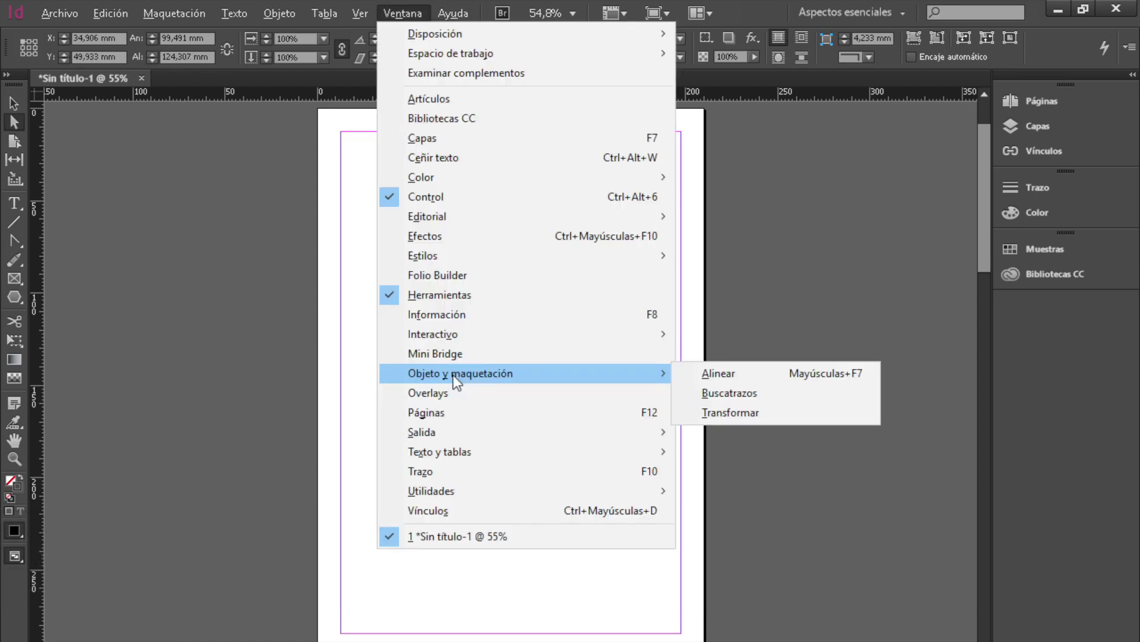
{"action": "left_click", "coordinate": [723, 392]}
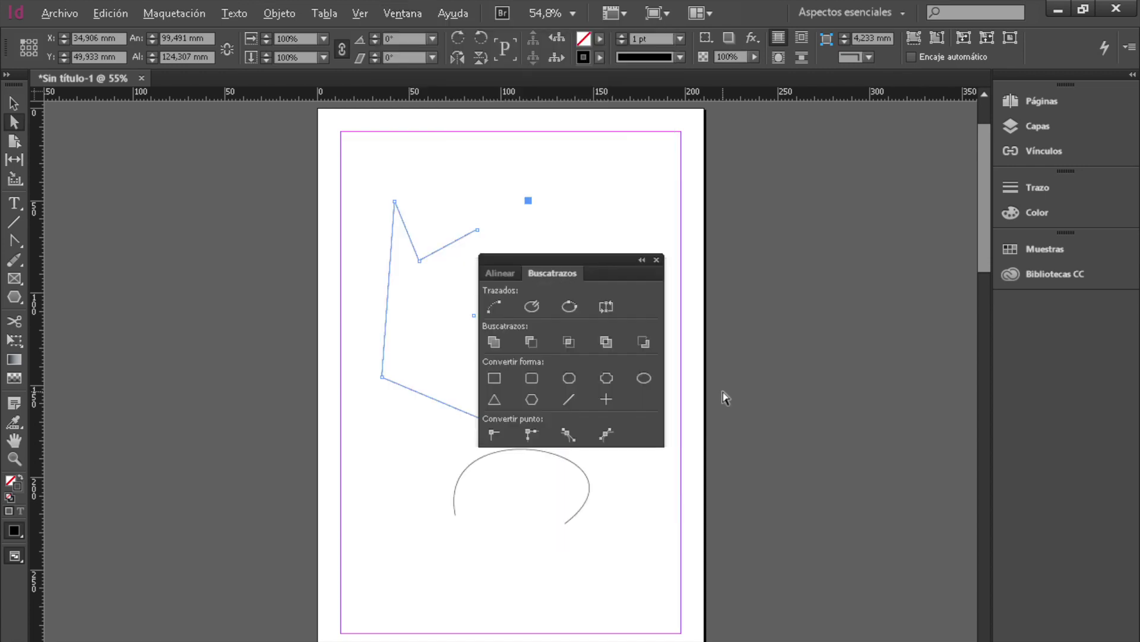
{"action": "left_click_drag", "start_coordinate": [607, 259], "coordinate": [769, 264]}
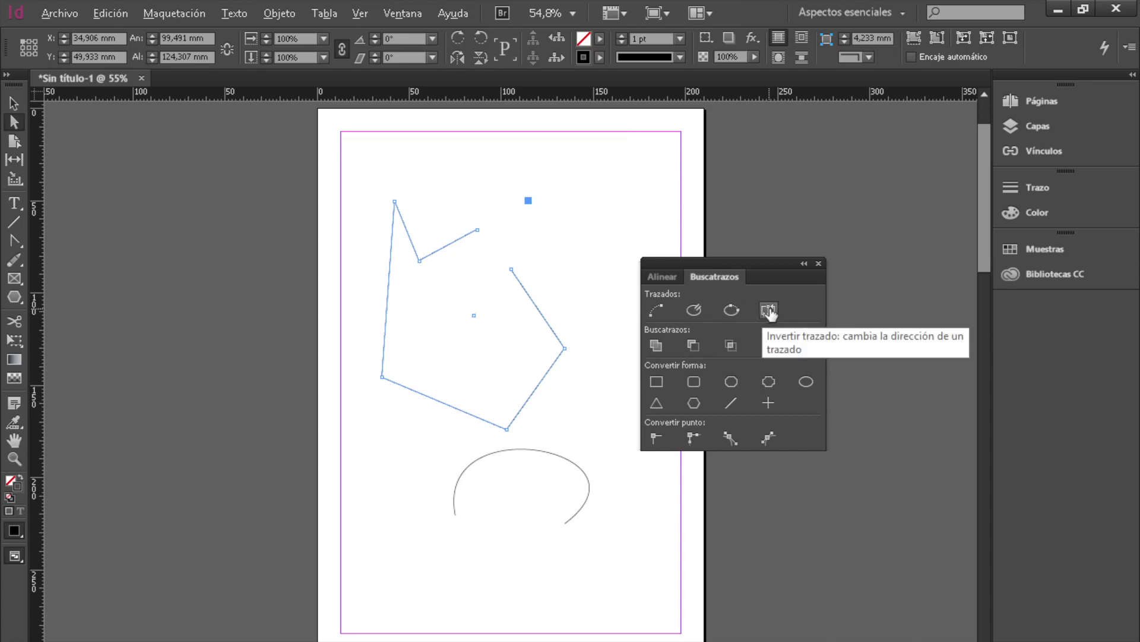
{"action": "left_click", "coordinate": [731, 318]}
Apply the Ondulado stroke style to the closed shape and open the stroke weight choices
{"action": "key", "text": "v"}
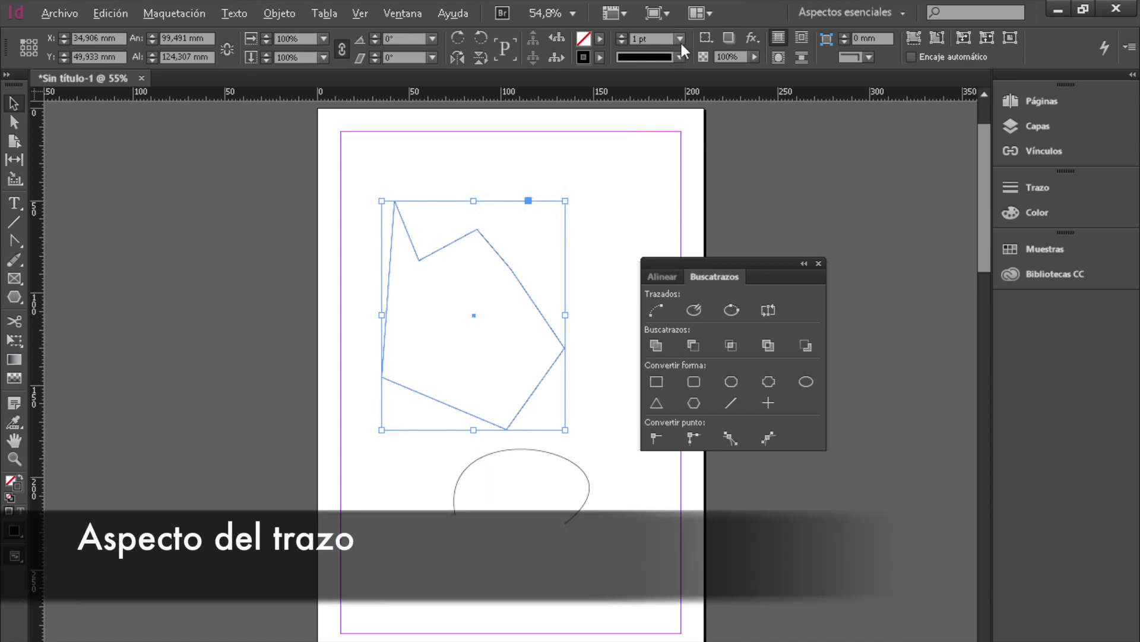
{"action": "left_click", "coordinate": [682, 53]}
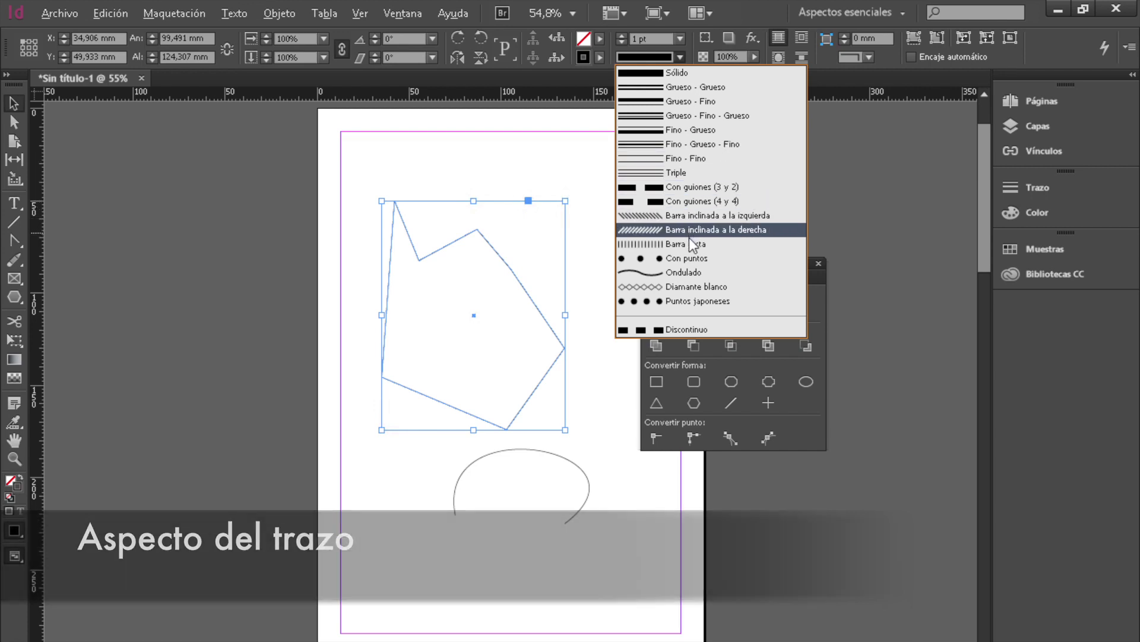
{"action": "left_click", "coordinate": [694, 273]}
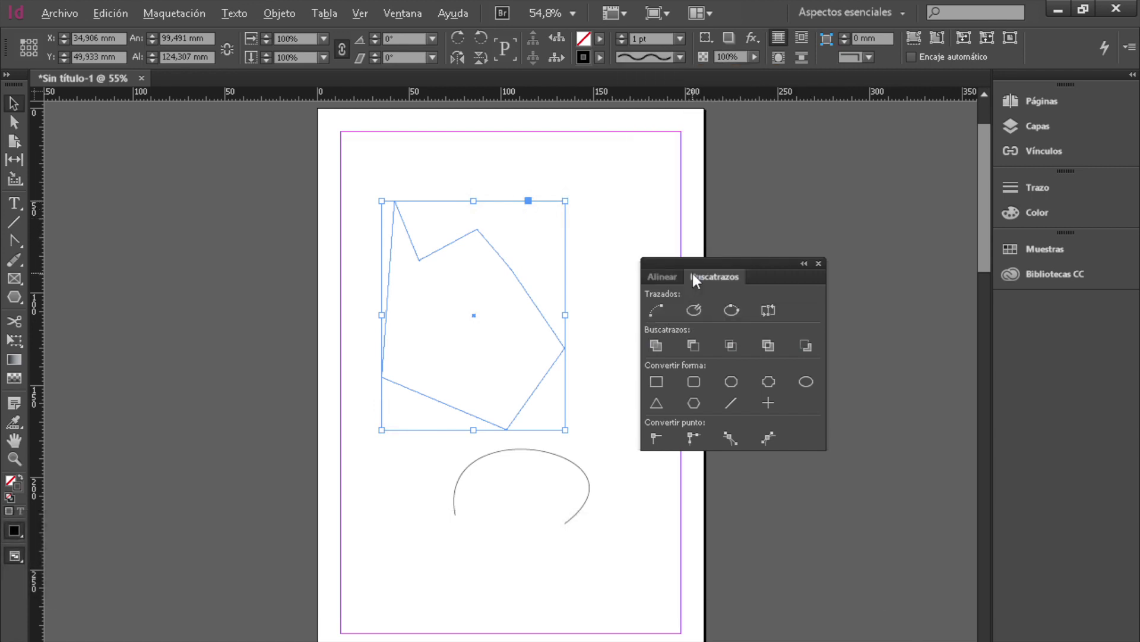
{"action": "left_click", "coordinate": [679, 40]}
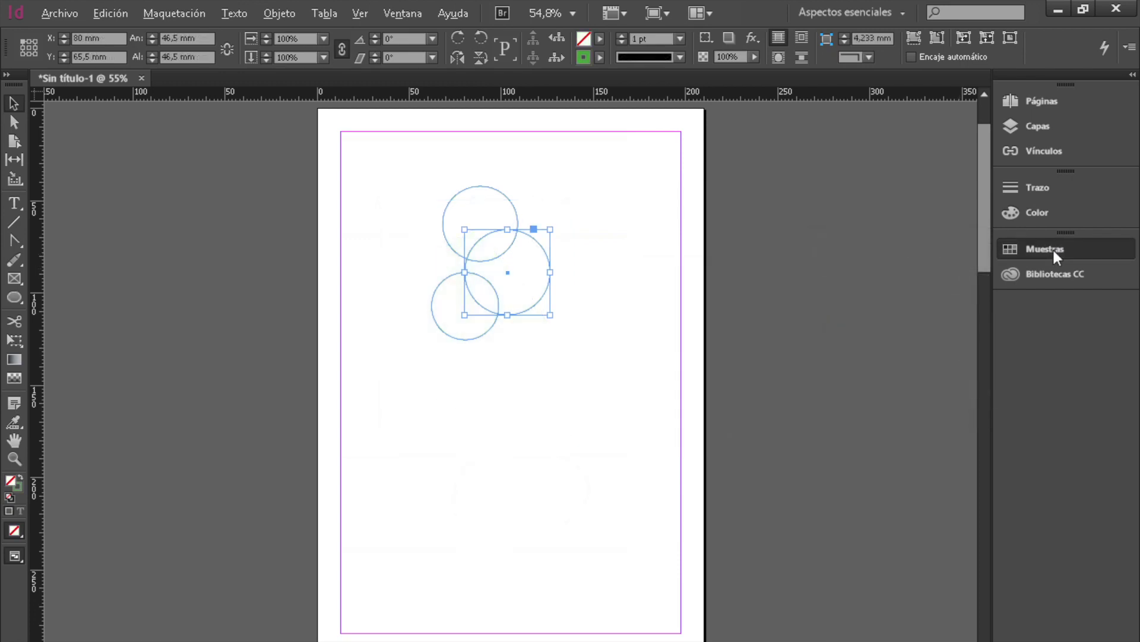
Show the Muestras (Swatches) list, extend it to fit all swatches and examine its view options
{"action": "left_click", "coordinate": [1054, 249]}
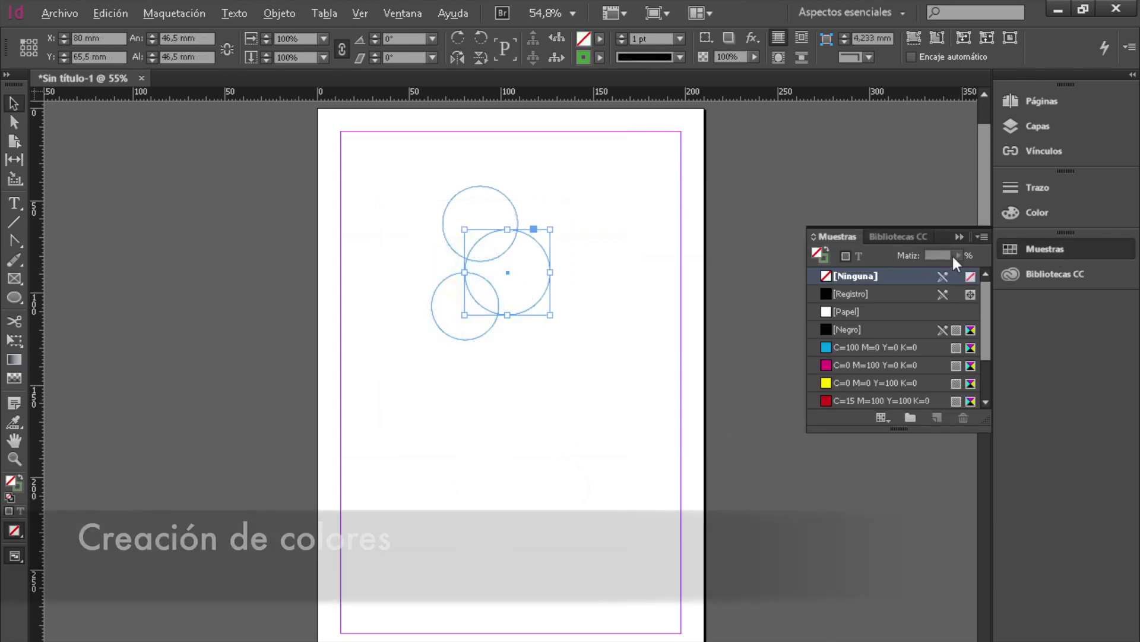
{"action": "left_click", "coordinate": [829, 261]}
{"action": "left_click", "coordinate": [819, 250]}
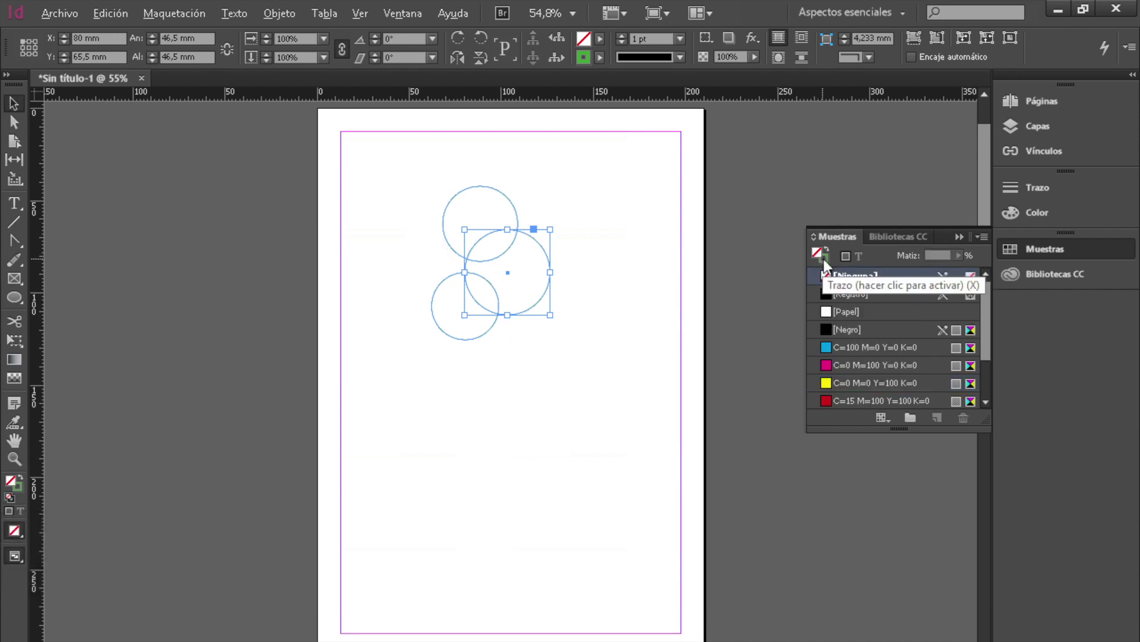
{"action": "left_click_drag", "start_coordinate": [897, 431], "coordinate": [902, 537]}
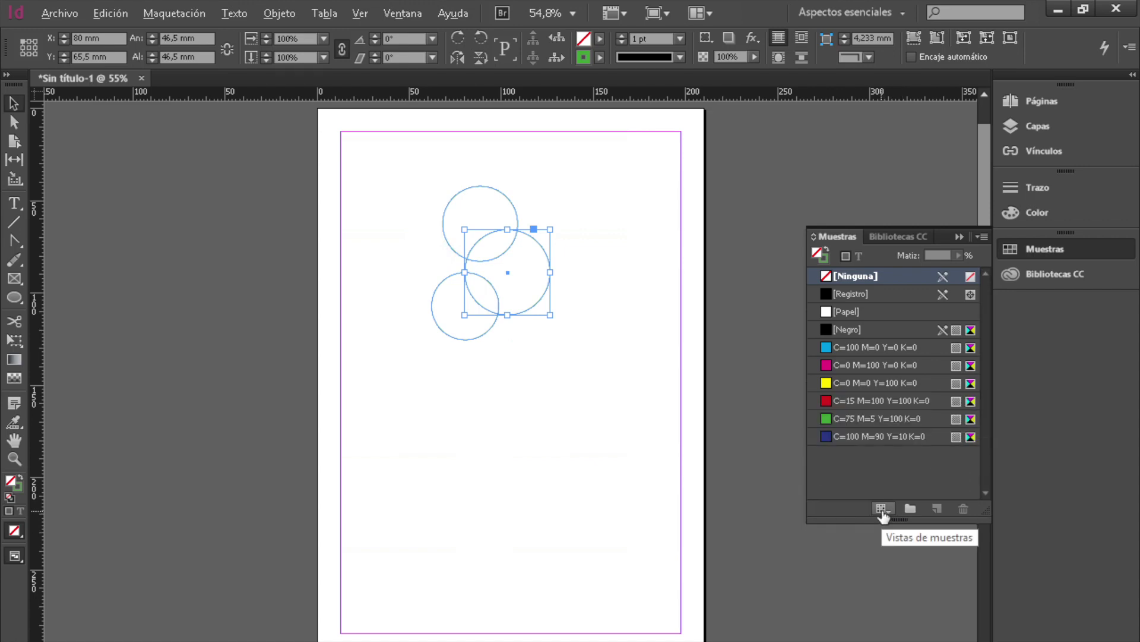
{"action": "left_click", "coordinate": [882, 510]}
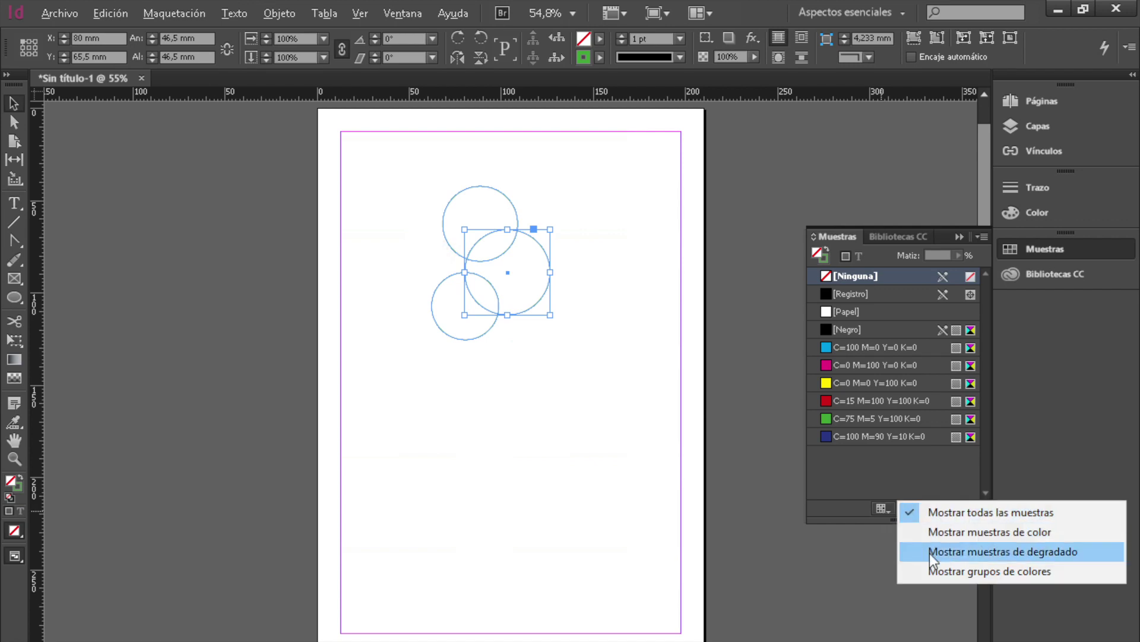
{"action": "left_click", "coordinate": [867, 477]}
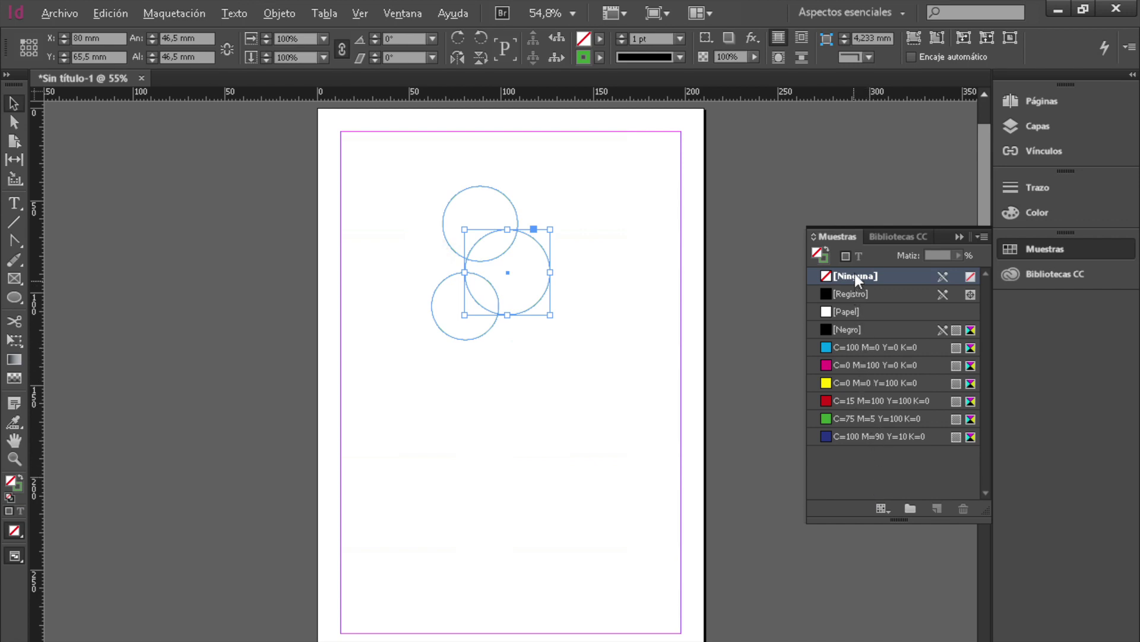
Fill the middle circle with C=100 M=90 Y=10 K=0 and base a new swatch on it with 41% cyan and 30% magenta
{"action": "left_click", "coordinate": [888, 437]}
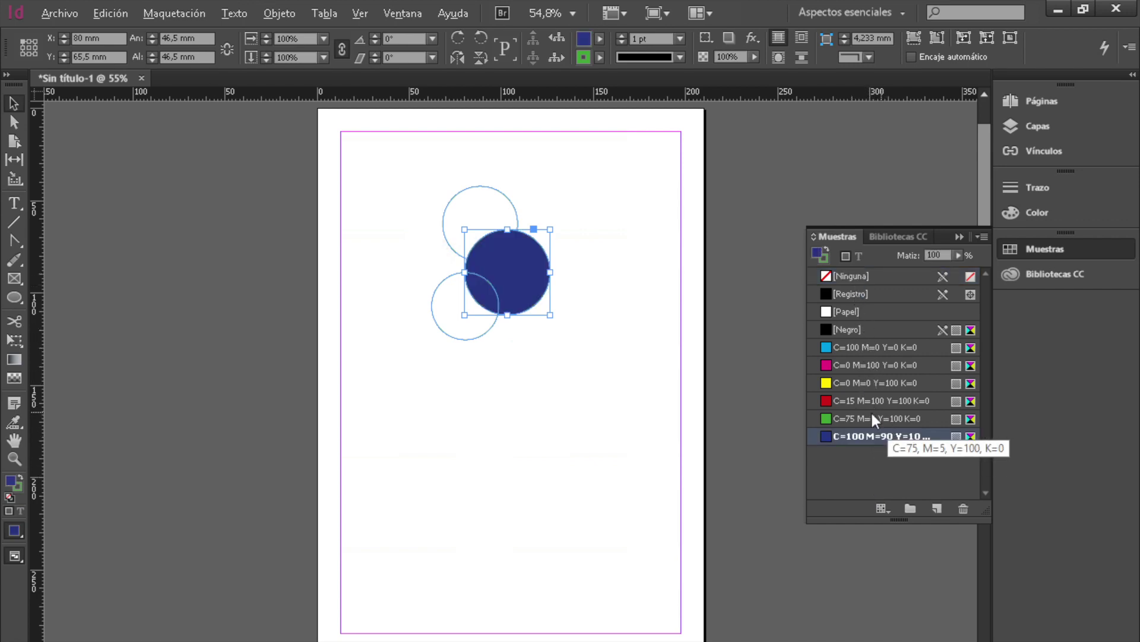
{"action": "left_click", "coordinate": [937, 510], "text": "alt"}
{"action": "left_click", "coordinate": [522, 256]}
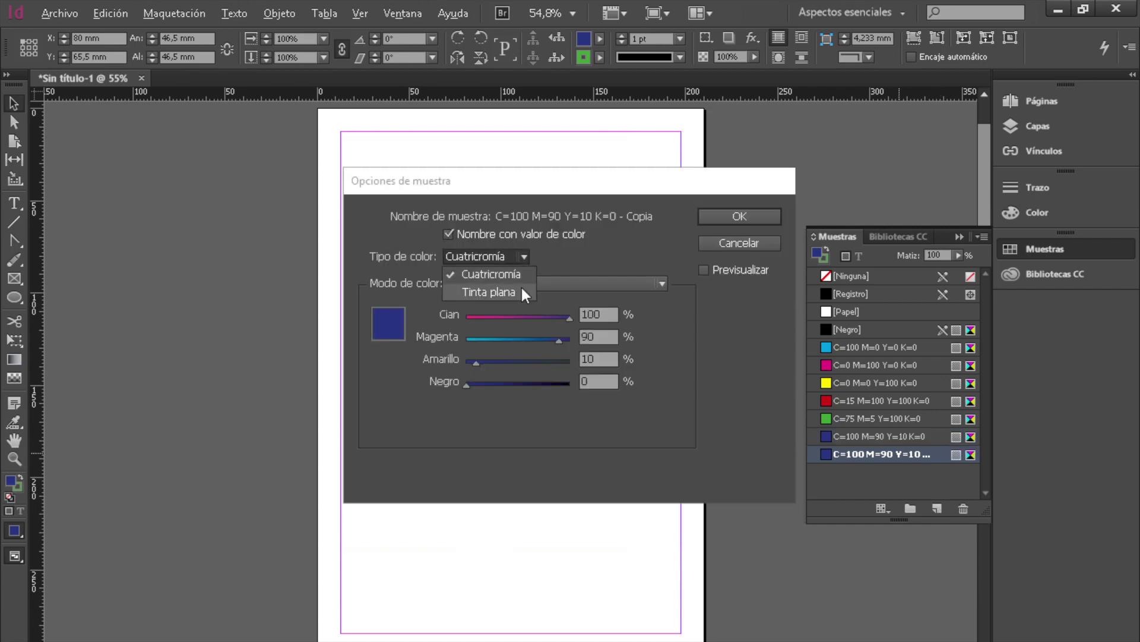
{"action": "left_click", "coordinate": [568, 318]}
{"action": "left_click_drag", "start_coordinate": [568, 317], "coordinate": [512, 318]}
{"action": "double_click", "coordinate": [600, 337]}
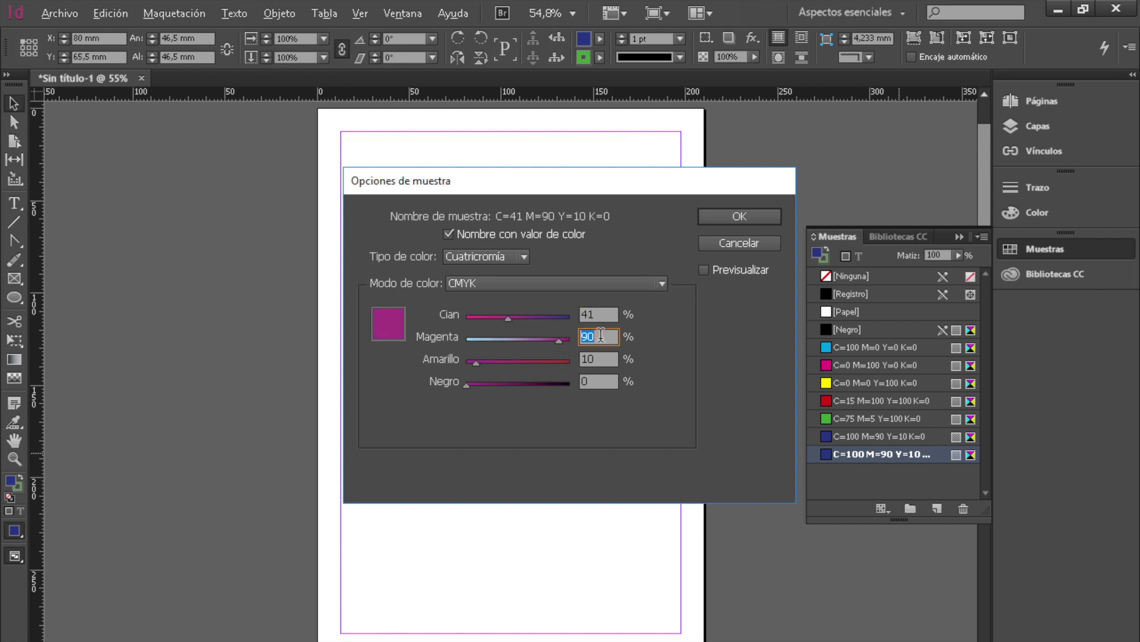
{"action": "type", "text": "30"}
Redefine the new swatch as PANTONE 9044 U and set the middle circle's tint to 54%
{"action": "left_click", "coordinate": [617, 283]}
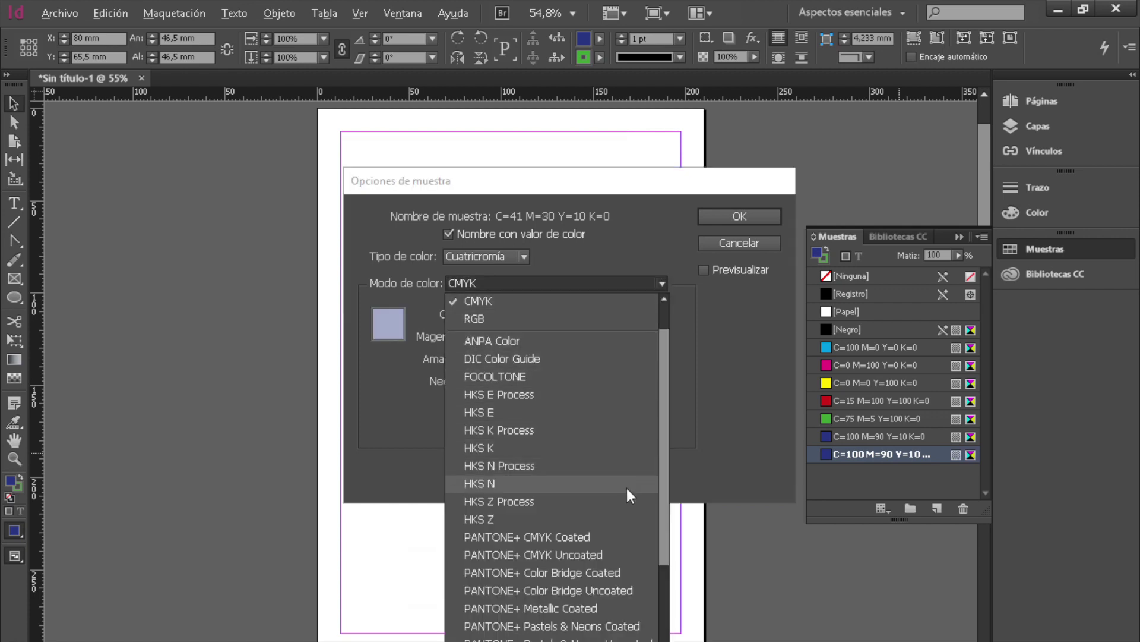
{"action": "left_click", "coordinate": [626, 589]}
{"action": "left_click_drag", "start_coordinate": [614, 357], "coordinate": [621, 382]}
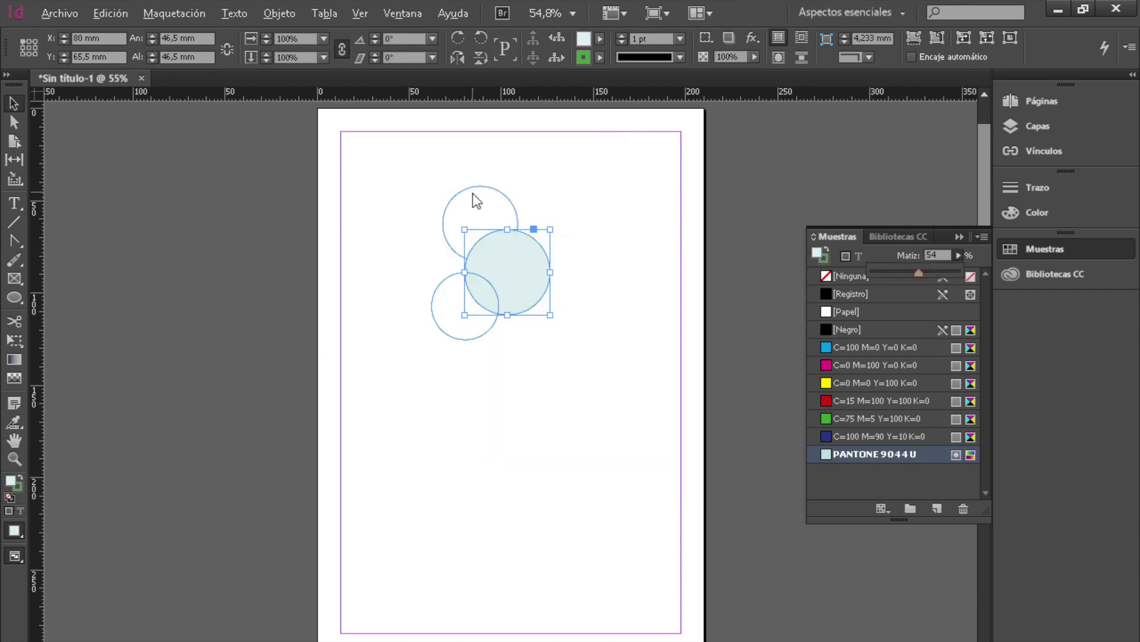
Fill the upper circle with the PANTONE 9044 U swatch
{"action": "left_click", "coordinate": [470, 184]}
{"action": "left_click", "coordinate": [471, 195]}
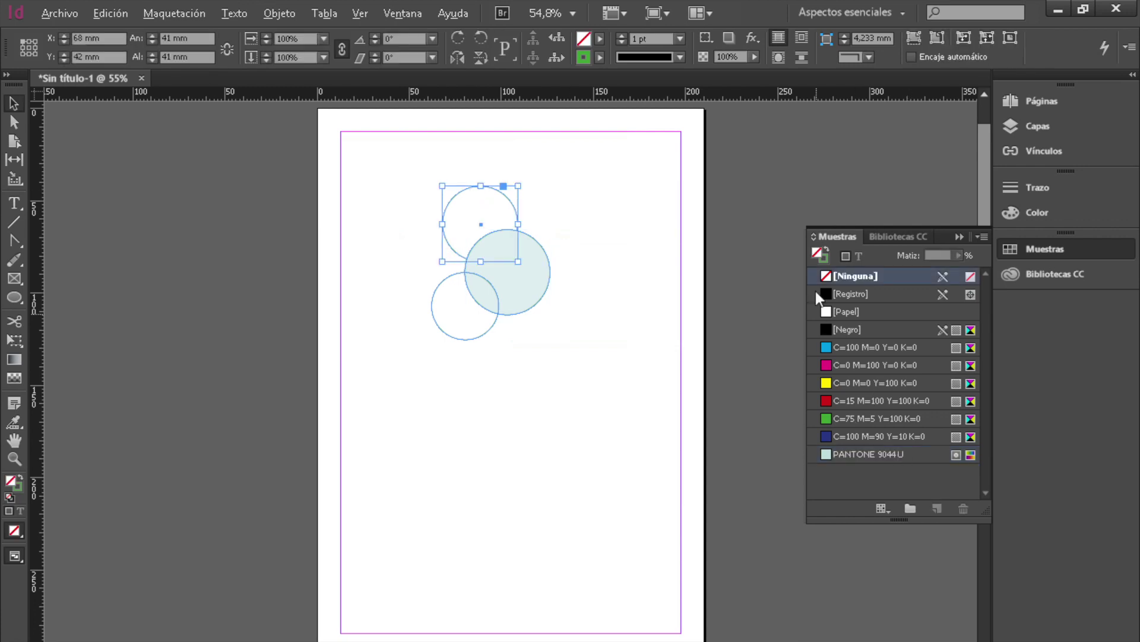
{"action": "left_click", "coordinate": [885, 454]}
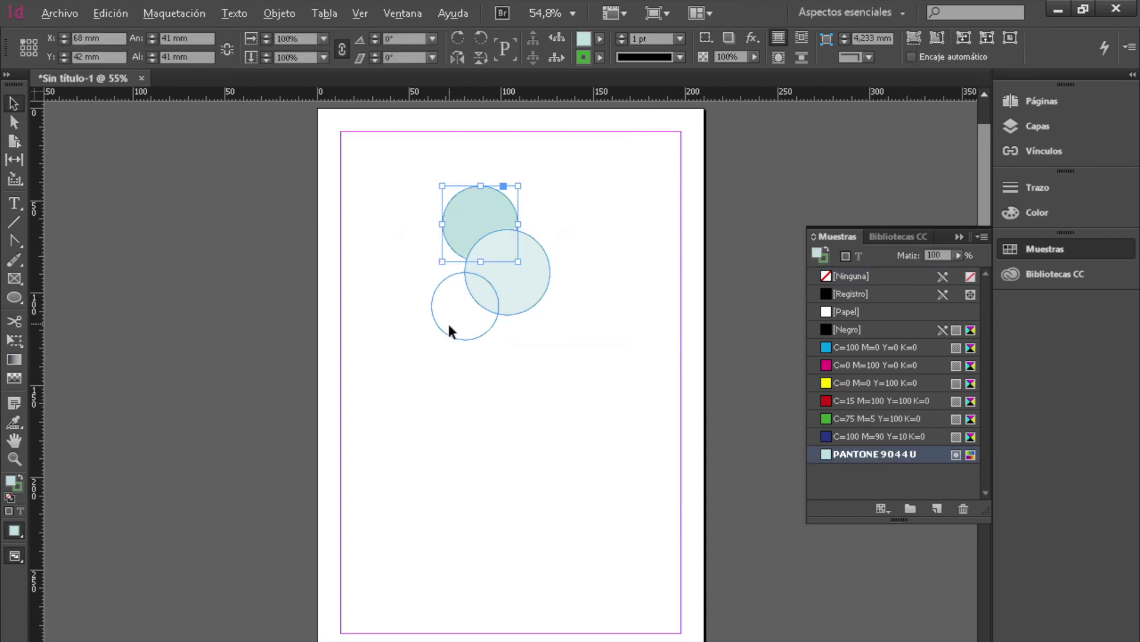
Fill the lower small circle with the PANTONE 9044 U swatch and reduce its tint to a very light shade
{"action": "left_click", "coordinate": [450, 330]}
{"action": "left_click", "coordinate": [457, 338]}
{"action": "left_click", "coordinate": [855, 454]}
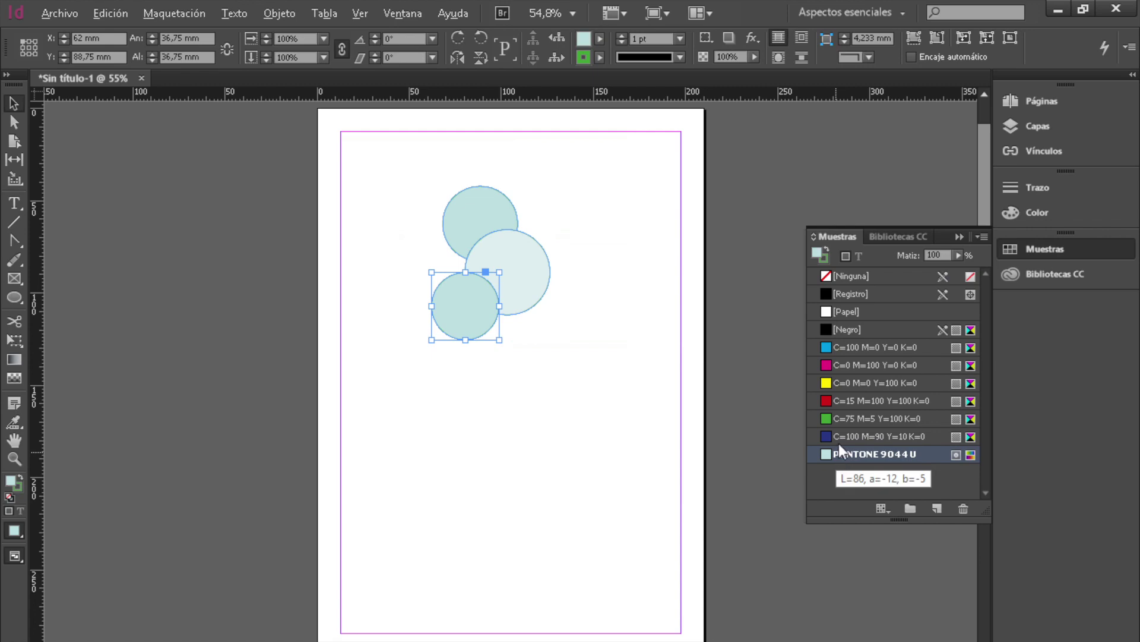
{"action": "left_click", "coordinate": [957, 255]}
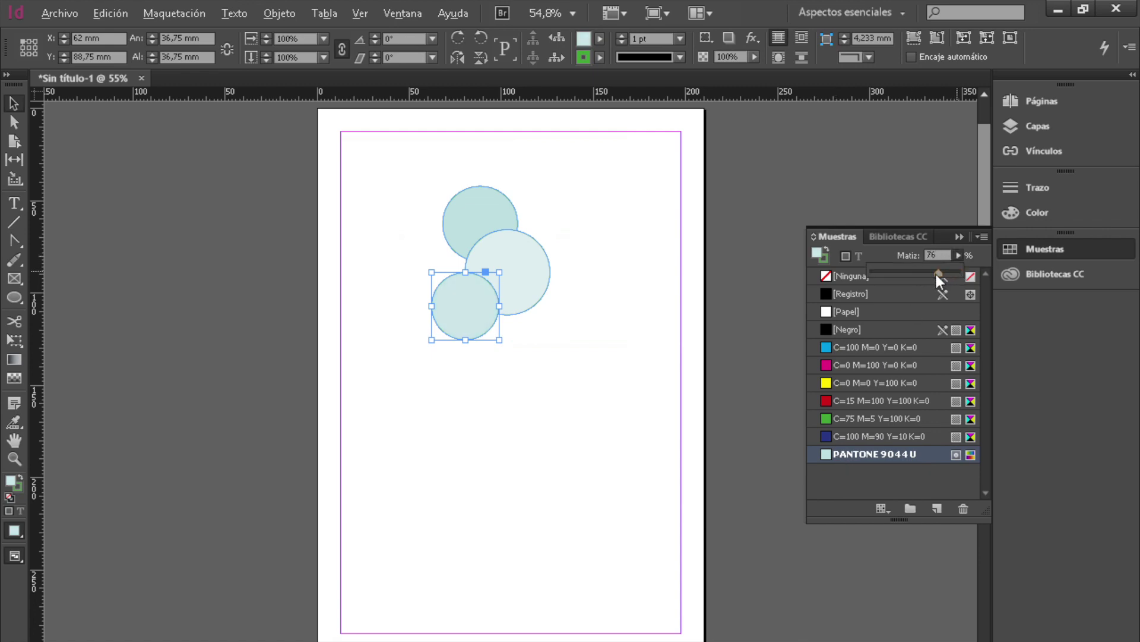
{"action": "left_click_drag", "start_coordinate": [939, 273], "coordinate": [879, 269]}
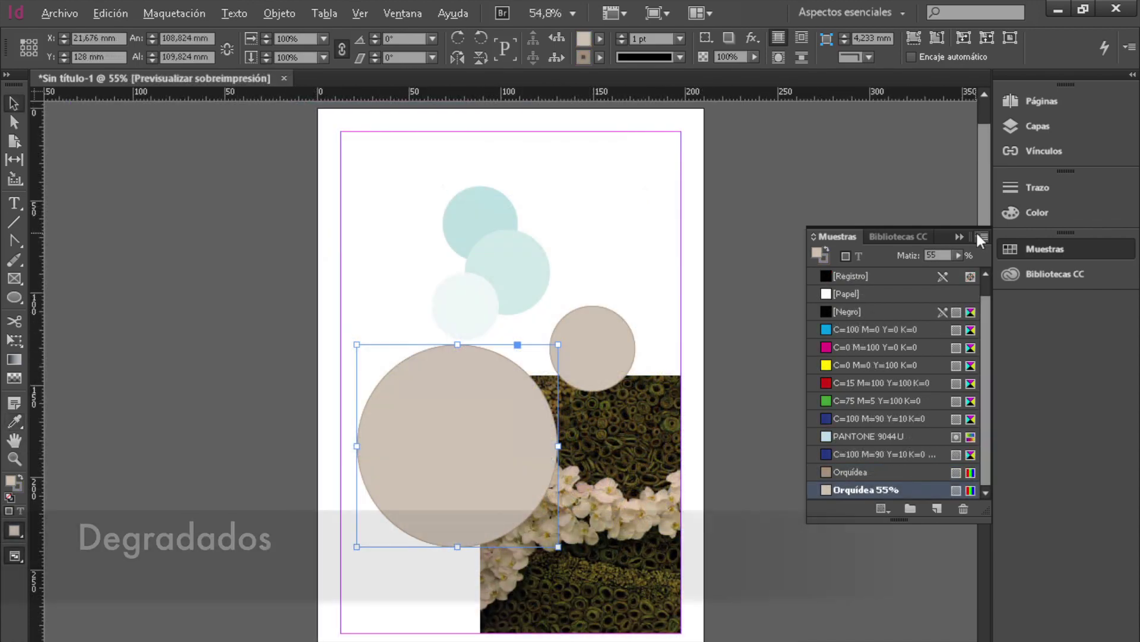
Start a linear gradient swatch named "Orquídea y otros", add a little cyan to its first stop and move the midpoint to about 17.7%
{"action": "left_click", "coordinate": [979, 235]}
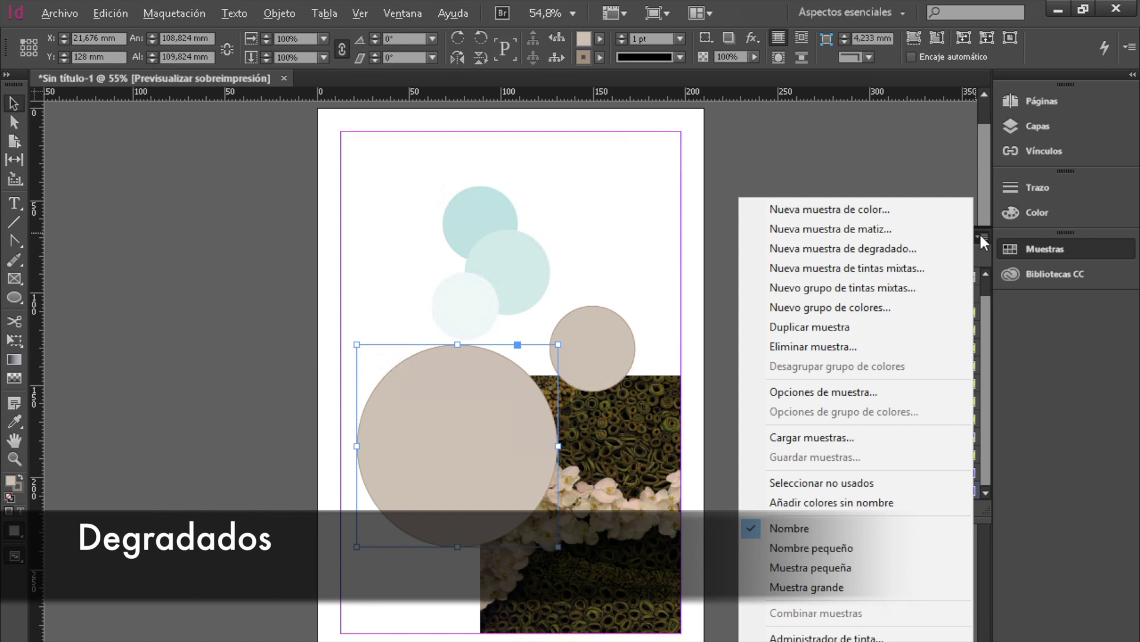
{"action": "left_click", "coordinate": [864, 248]}
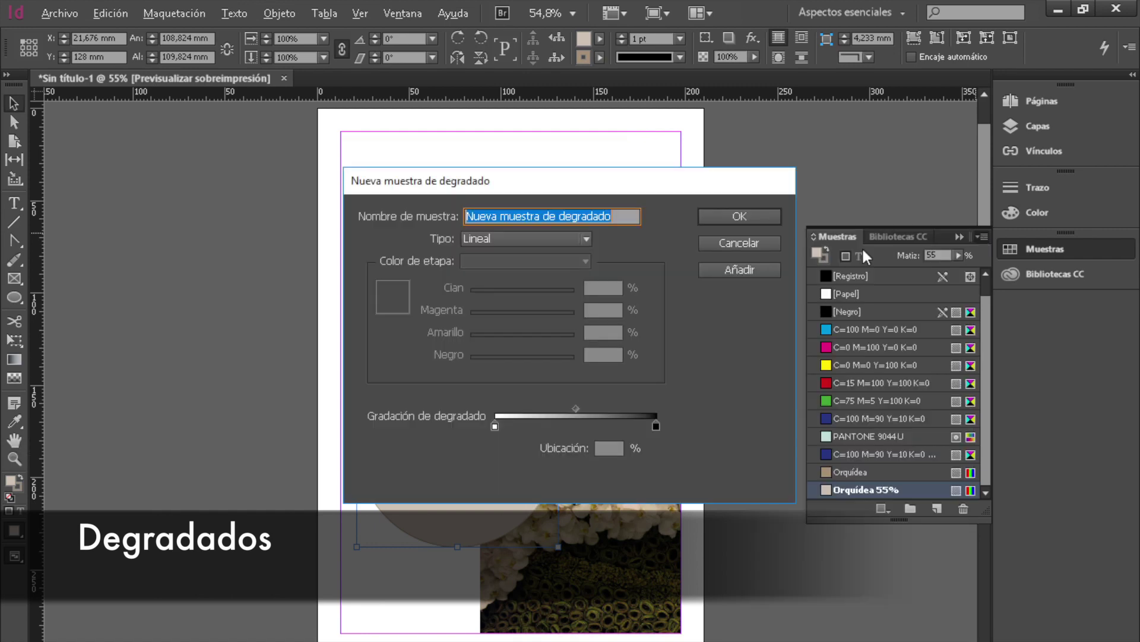
{"action": "left_click_drag", "start_coordinate": [673, 183], "coordinate": [912, 129]}
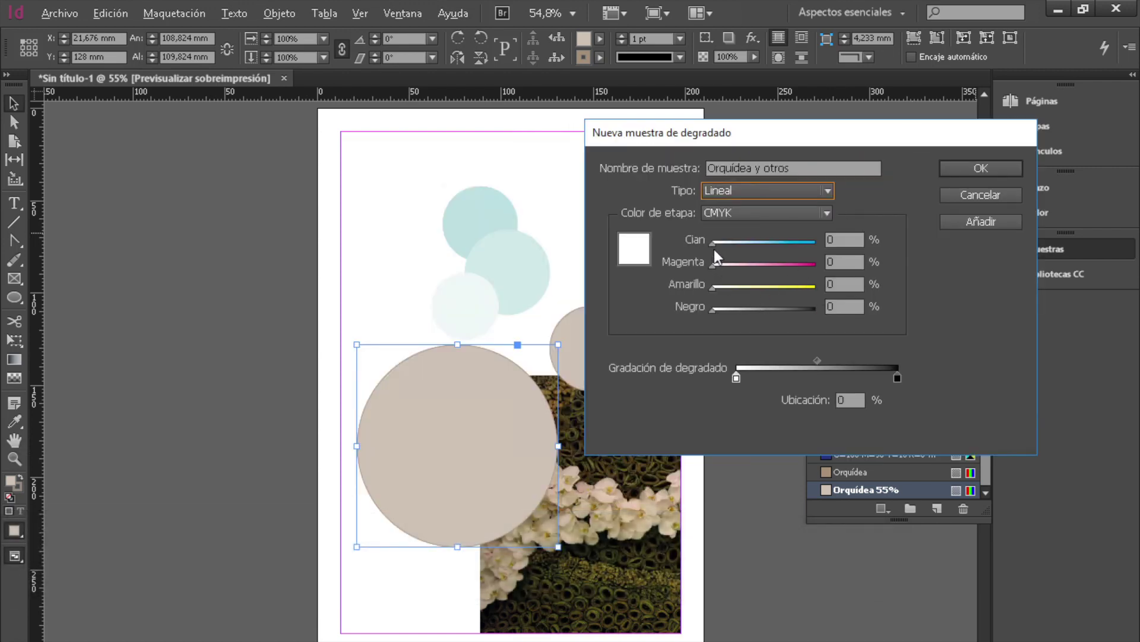
{"action": "left_click_drag", "start_coordinate": [713, 245], "coordinate": [726, 243]}
{"action": "left_click_drag", "start_coordinate": [818, 360], "coordinate": [766, 362]}
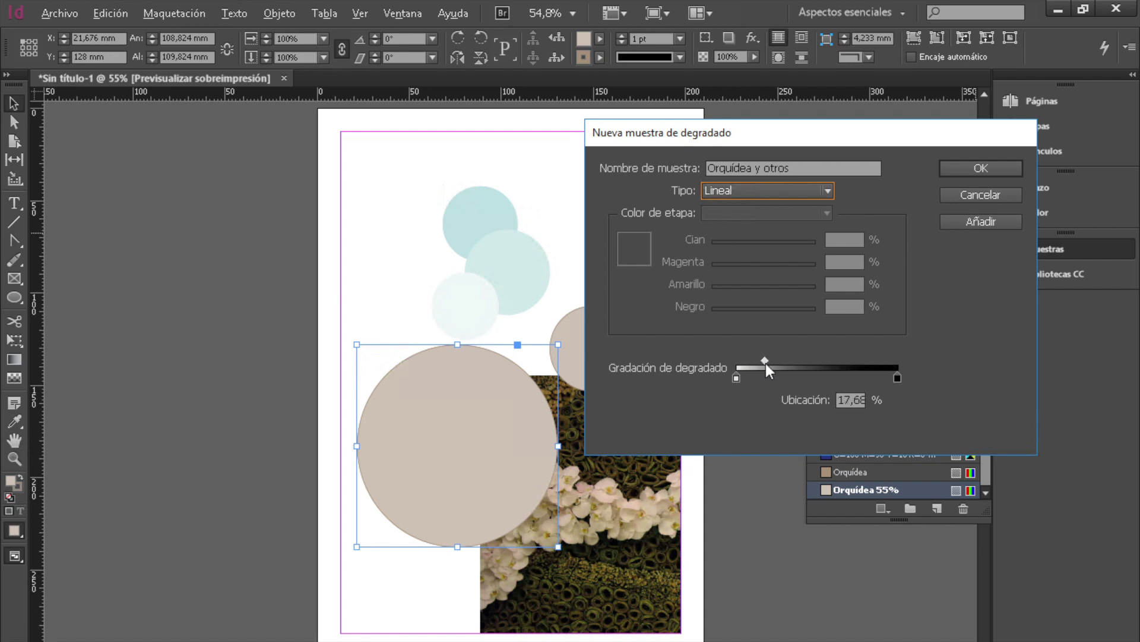
Set the gradient's end stop to the Orquídea swatch
{"action": "left_click", "coordinate": [898, 378]}
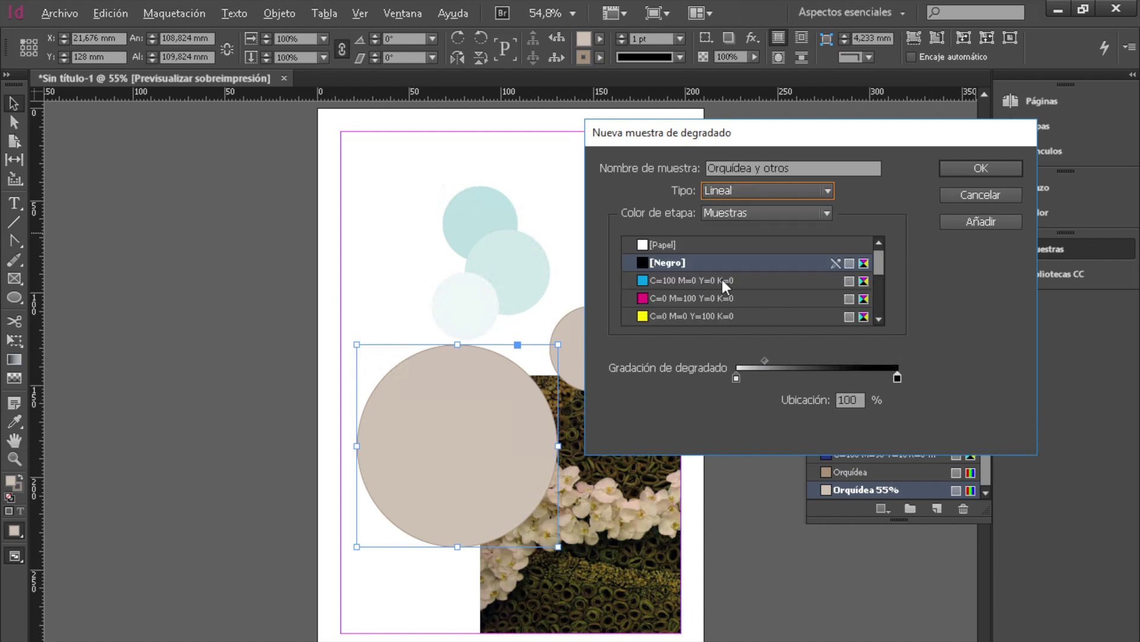
{"action": "scroll", "coordinate": [738, 315], "scroll_direction": "down", "scroll_amount": 3}
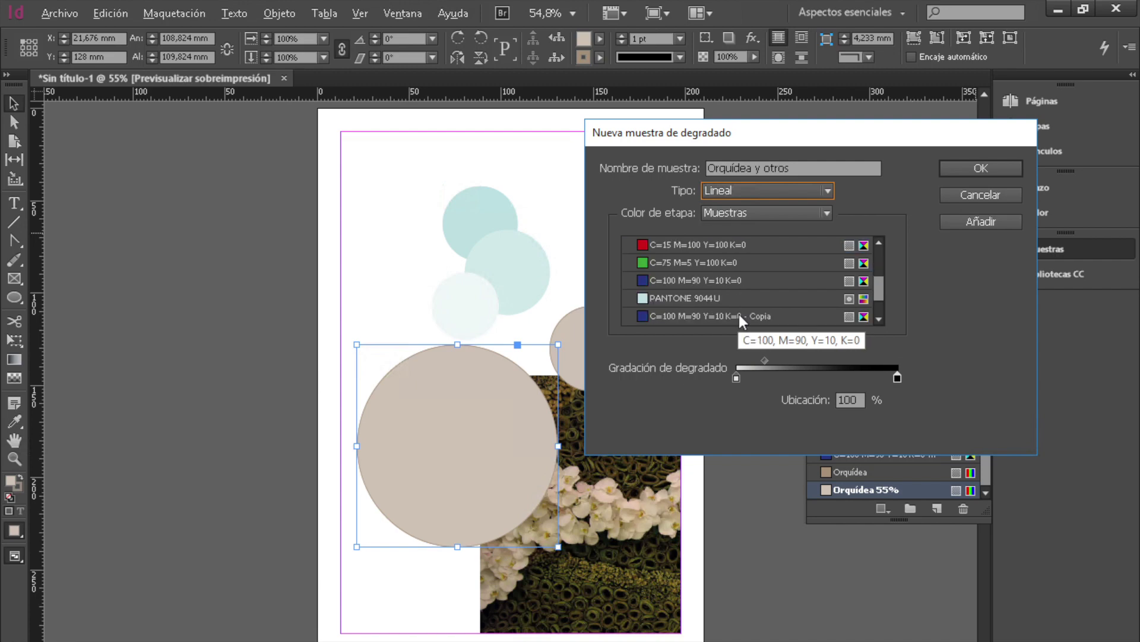
{"action": "left_click", "coordinate": [706, 316]}
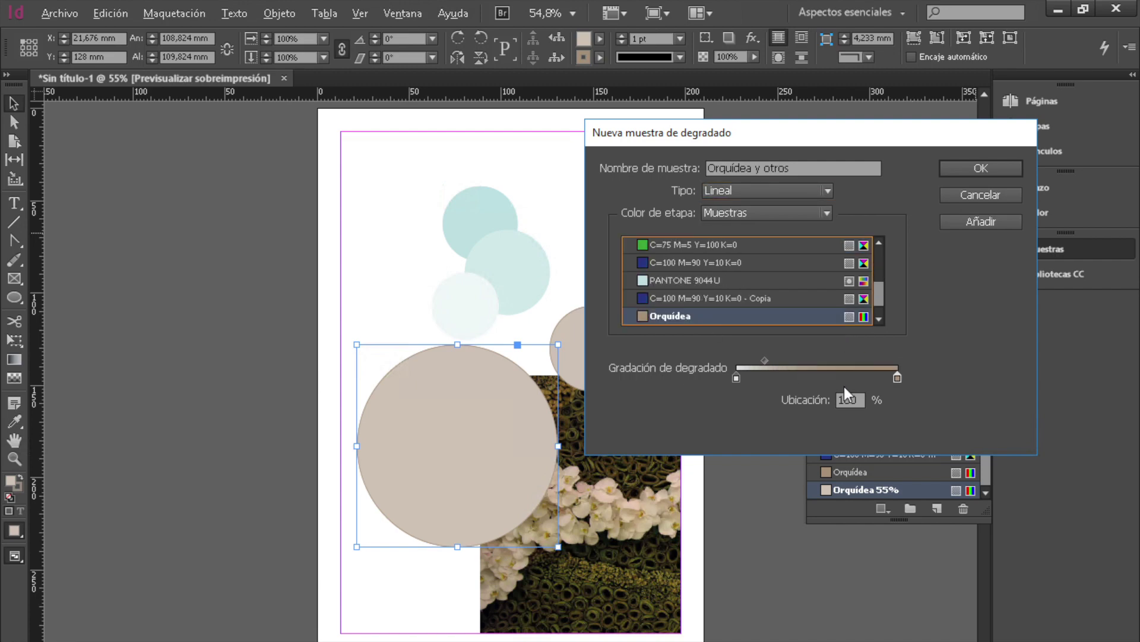
Add an intermediate gradient stop with 63% magenta at about 73.5% and add the gradient to the swatches
{"action": "left_click", "coordinate": [812, 377]}
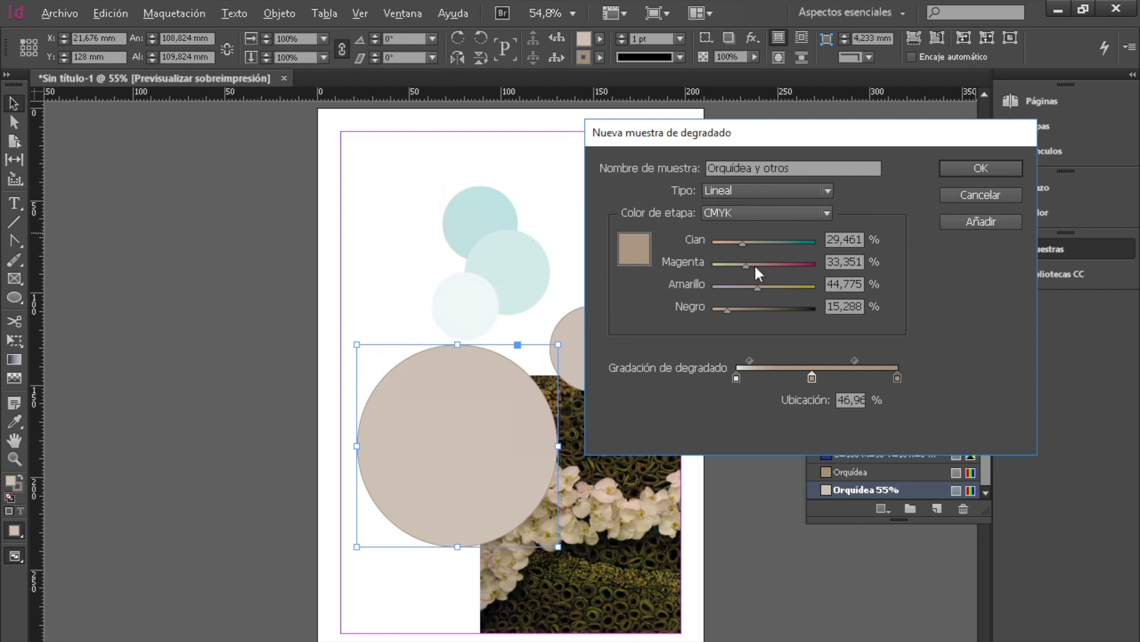
{"action": "left_click_drag", "start_coordinate": [743, 265], "coordinate": [779, 266]}
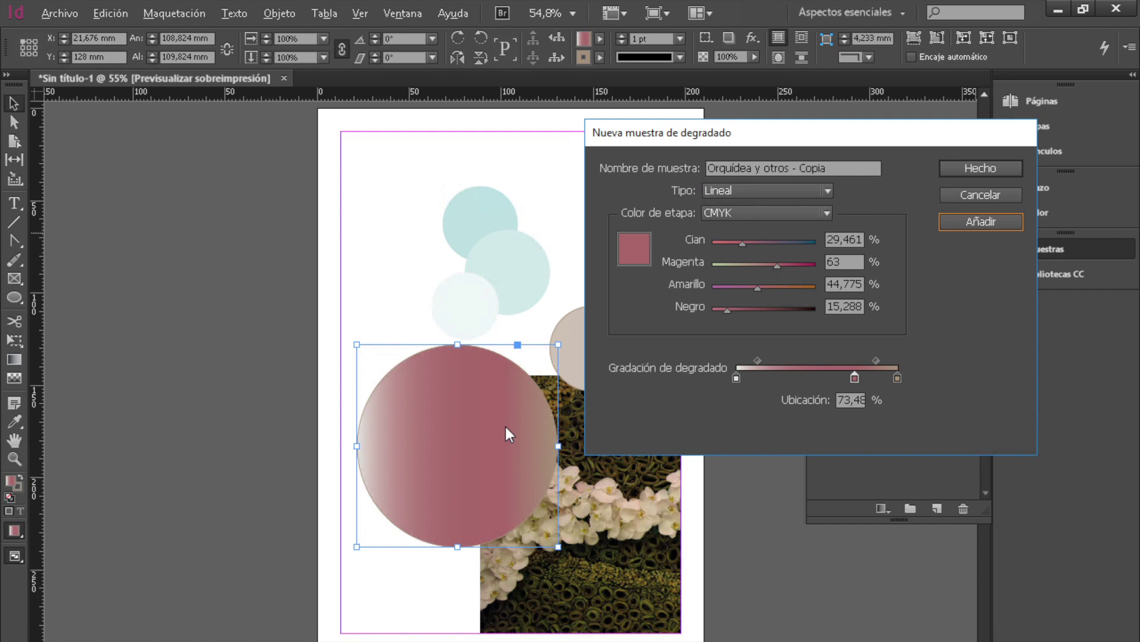
Change the gradient swatch type to Radial and add this variant to the swatches
{"action": "left_click", "coordinate": [826, 191]}
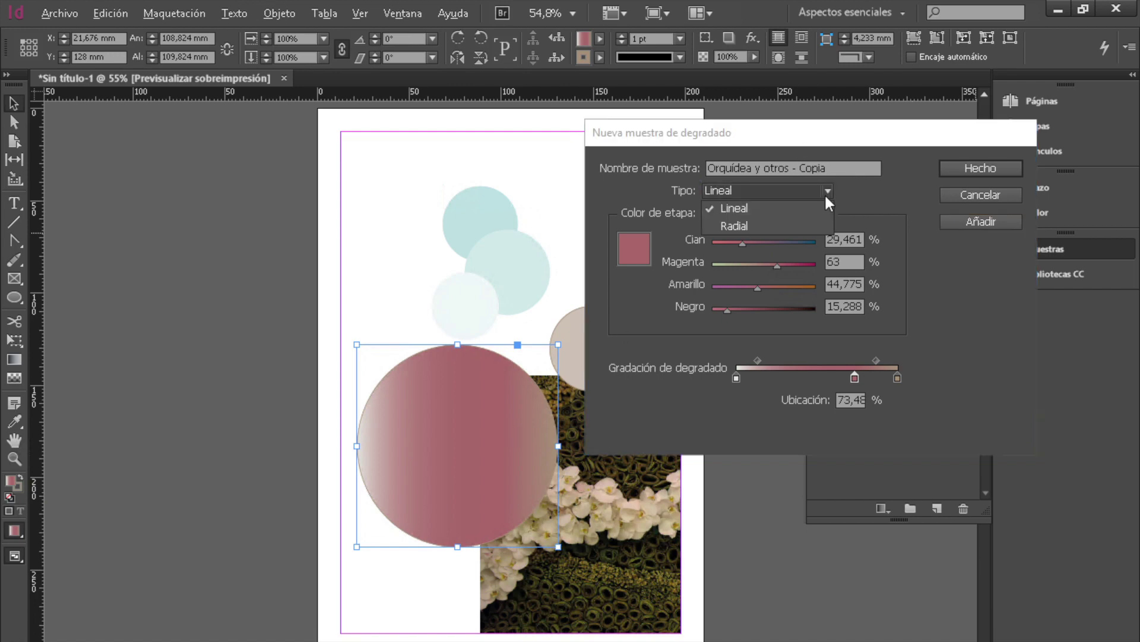
{"action": "left_click", "coordinate": [746, 227]}
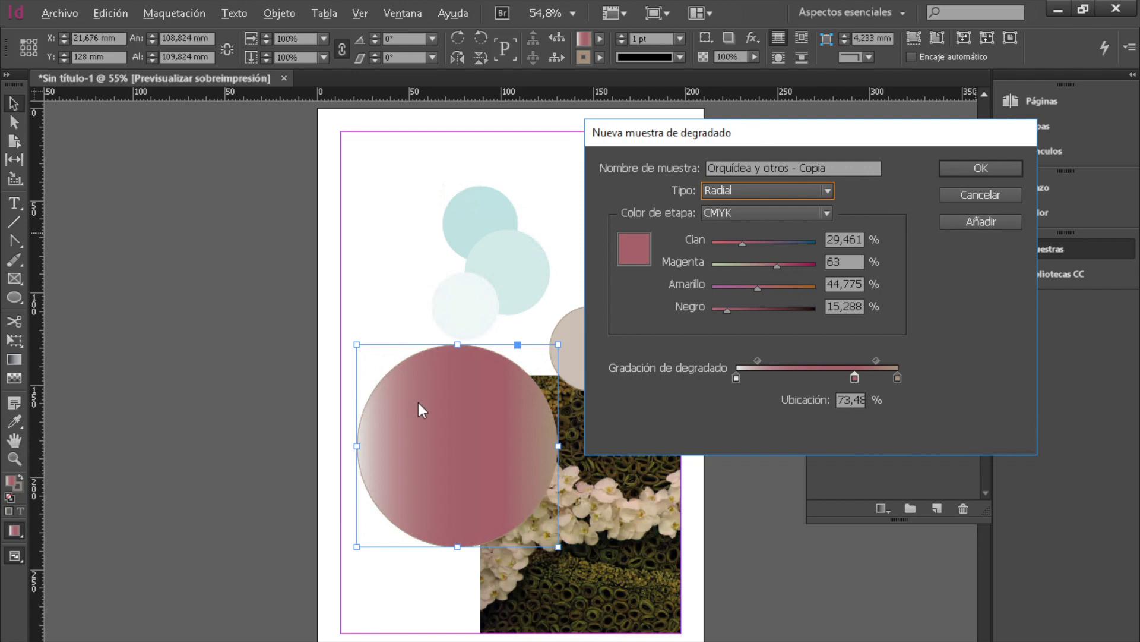
{"action": "left_click", "coordinate": [970, 222]}
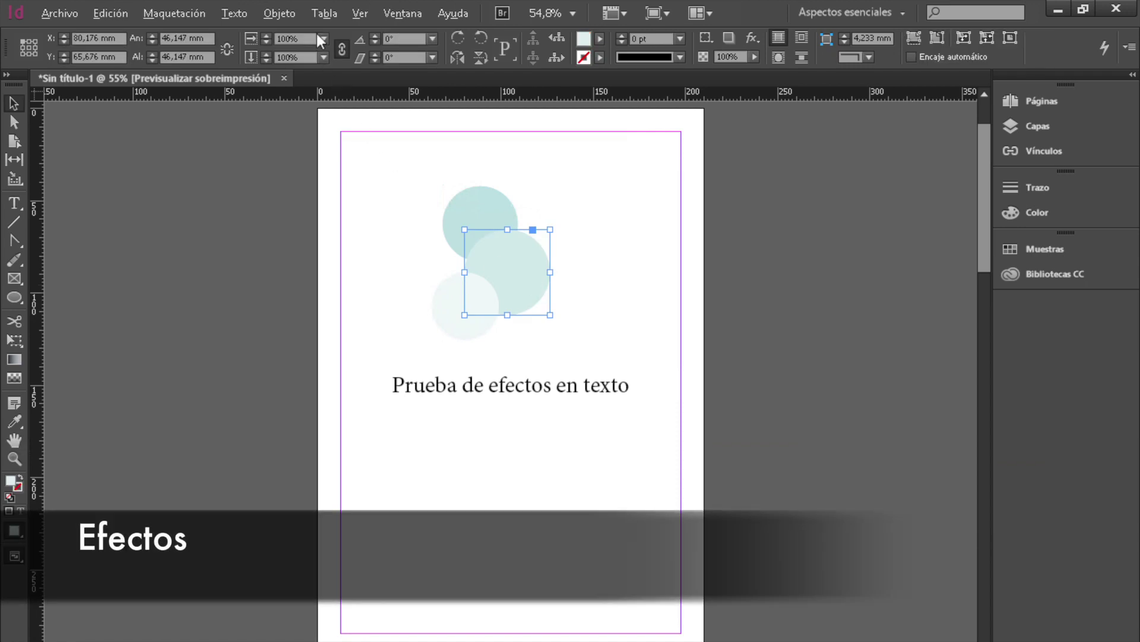
Apply a drop shadow (Sombra paralela) to the selected middle circle with the default settings, and deselect everything
{"action": "left_click", "coordinate": [279, 13]}
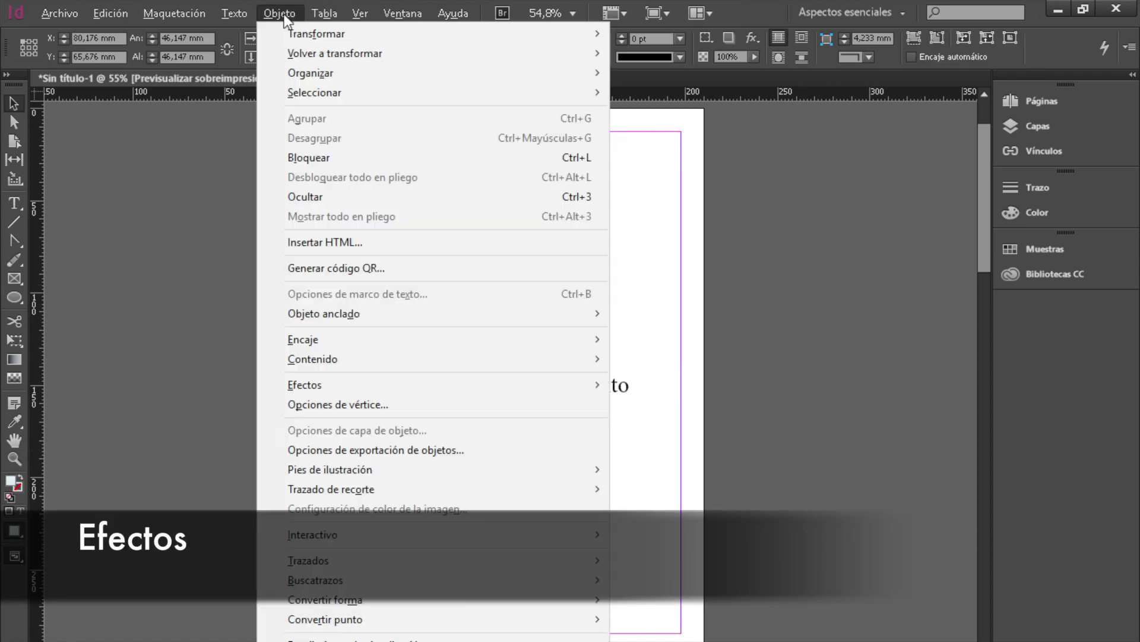
{"action": "mouse_move", "coordinate": [311, 391]}
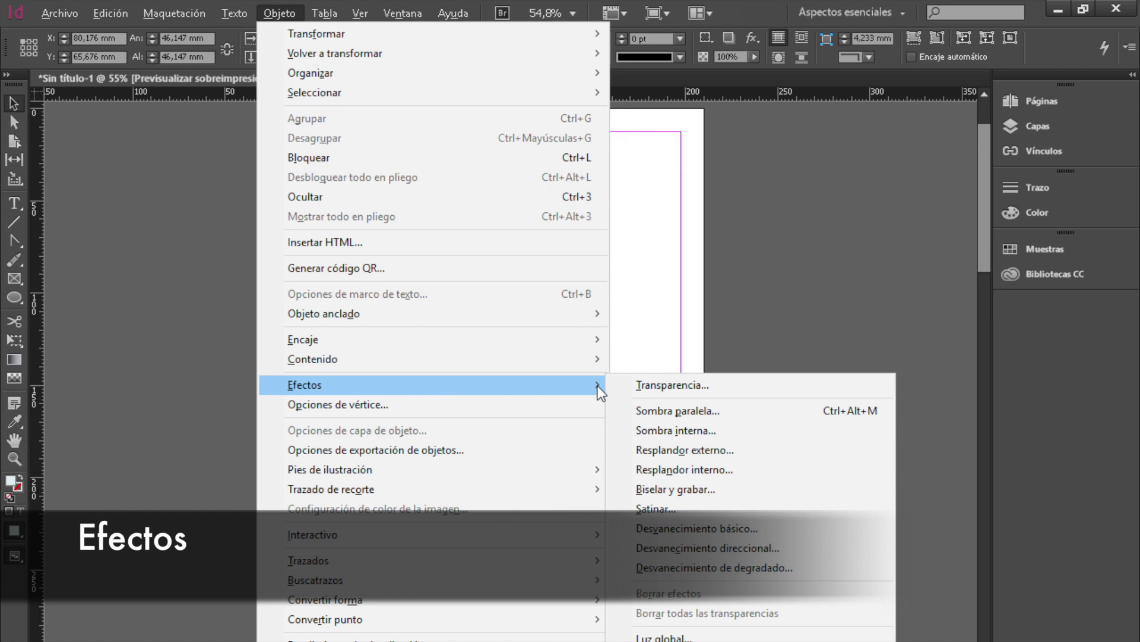
{"action": "left_click", "coordinate": [678, 410]}
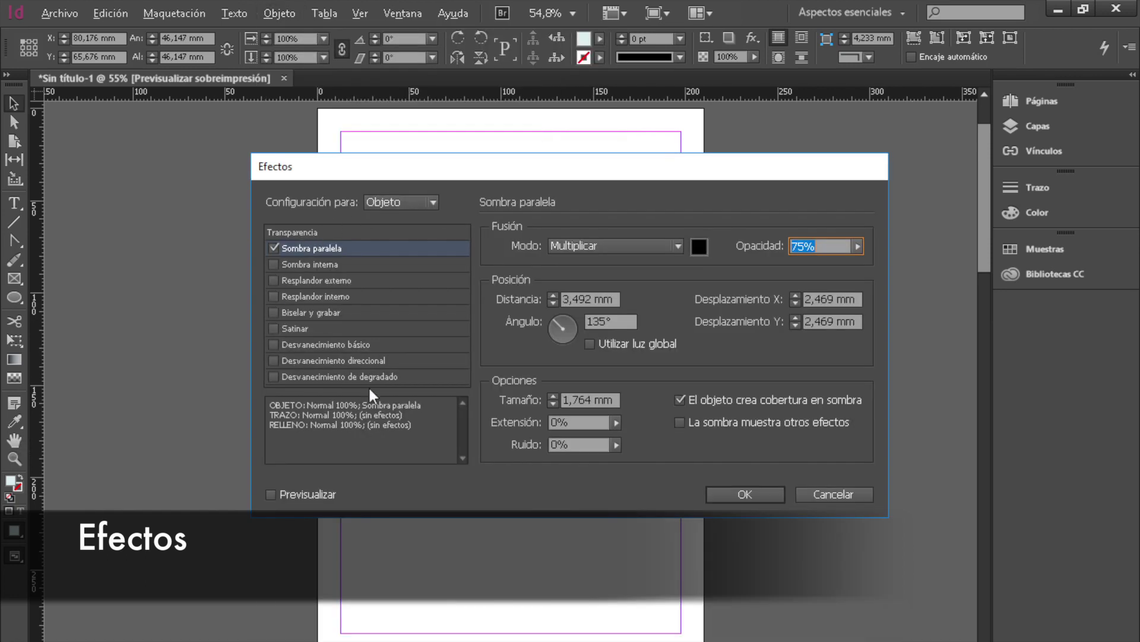
{"action": "left_click", "coordinate": [720, 493]}
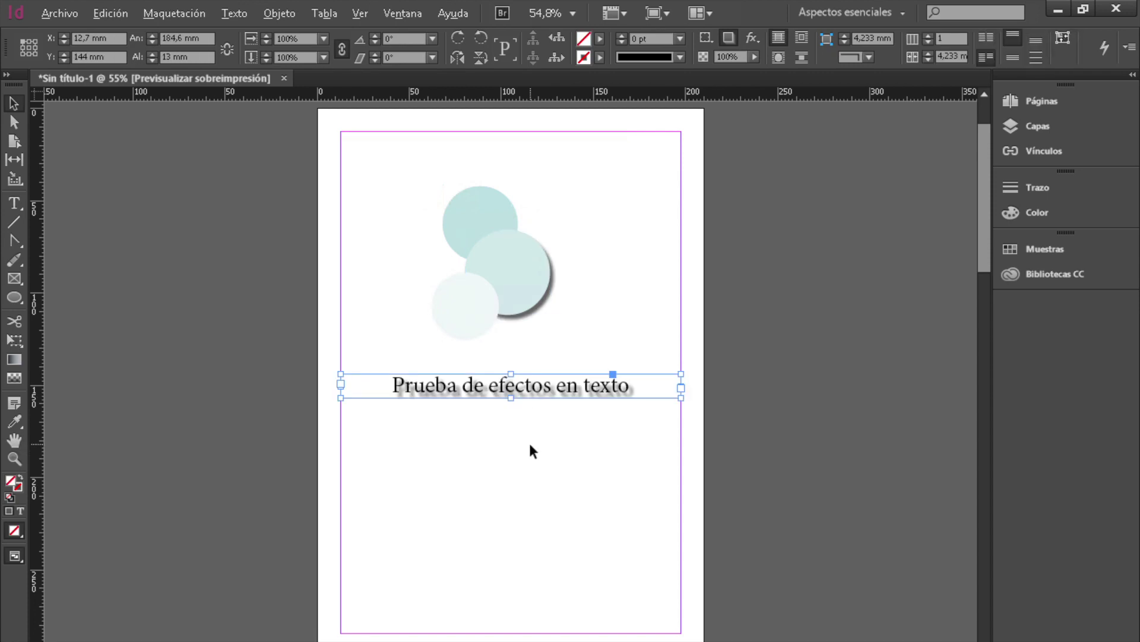
{"action": "left_click", "coordinate": [530, 444]}
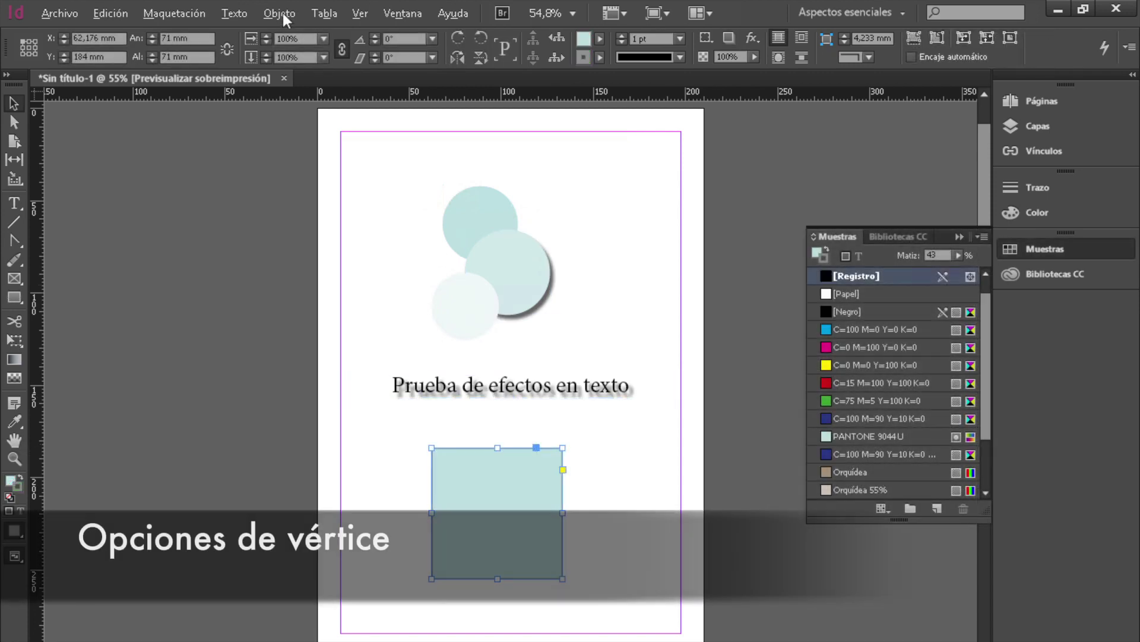
Unlink the square's corners and set its top-left corner to a 14 mm bevel and its top-right corner to 15 mm rounded
{"action": "left_click", "coordinate": [281, 13]}
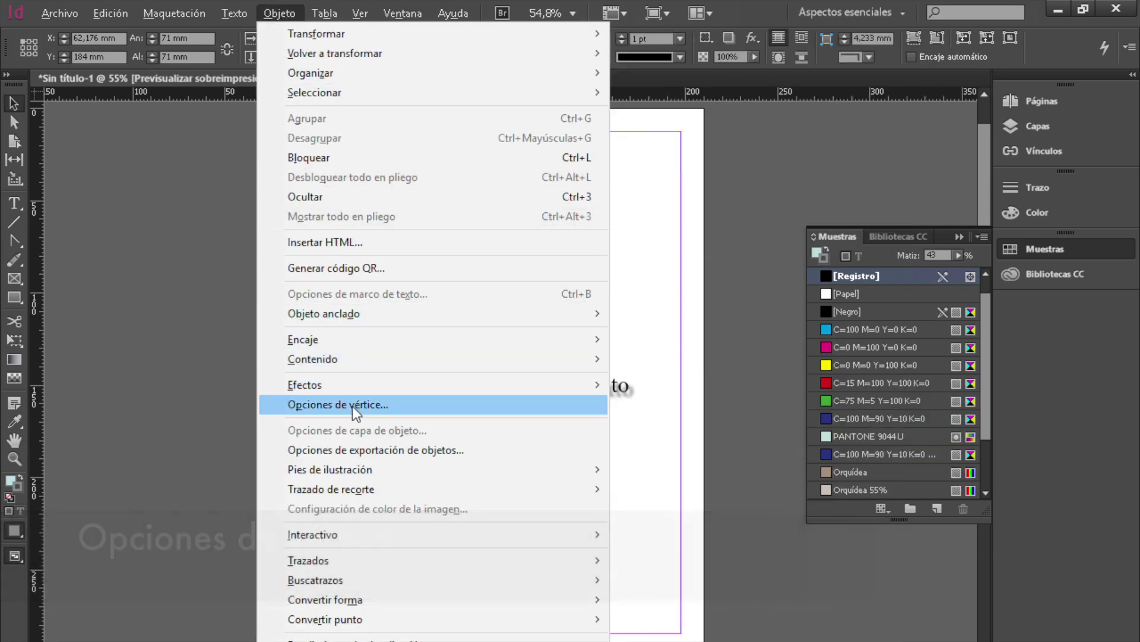
{"action": "left_click", "coordinate": [352, 405]}
{"action": "left_click", "coordinate": [806, 202]}
{"action": "left_click", "coordinate": [805, 201]}
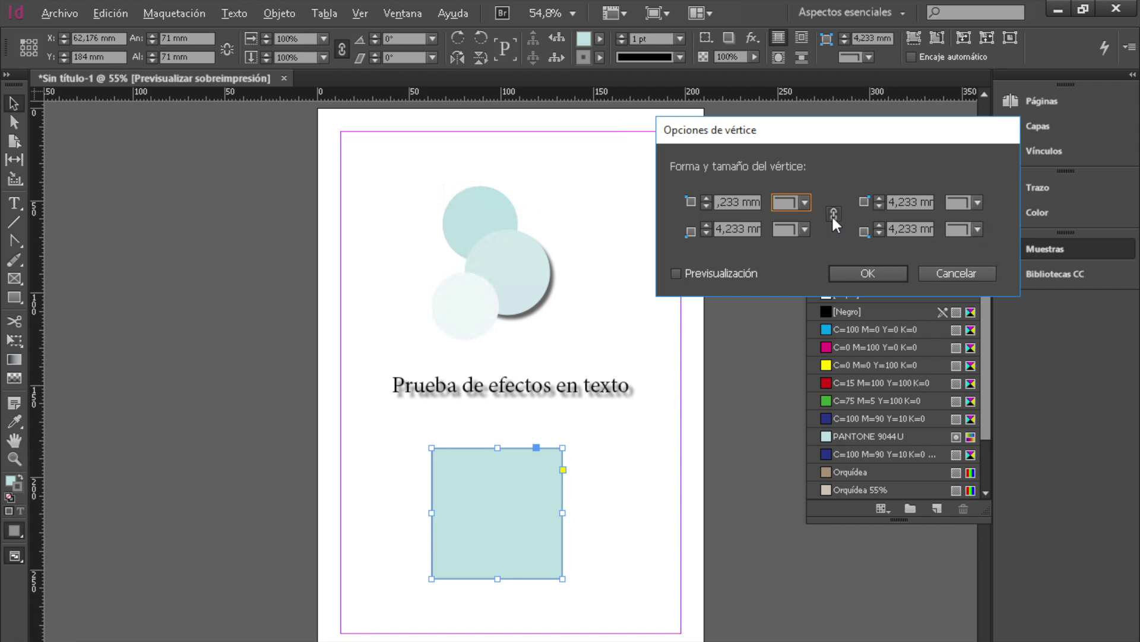
{"action": "left_click", "coordinate": [802, 202]}
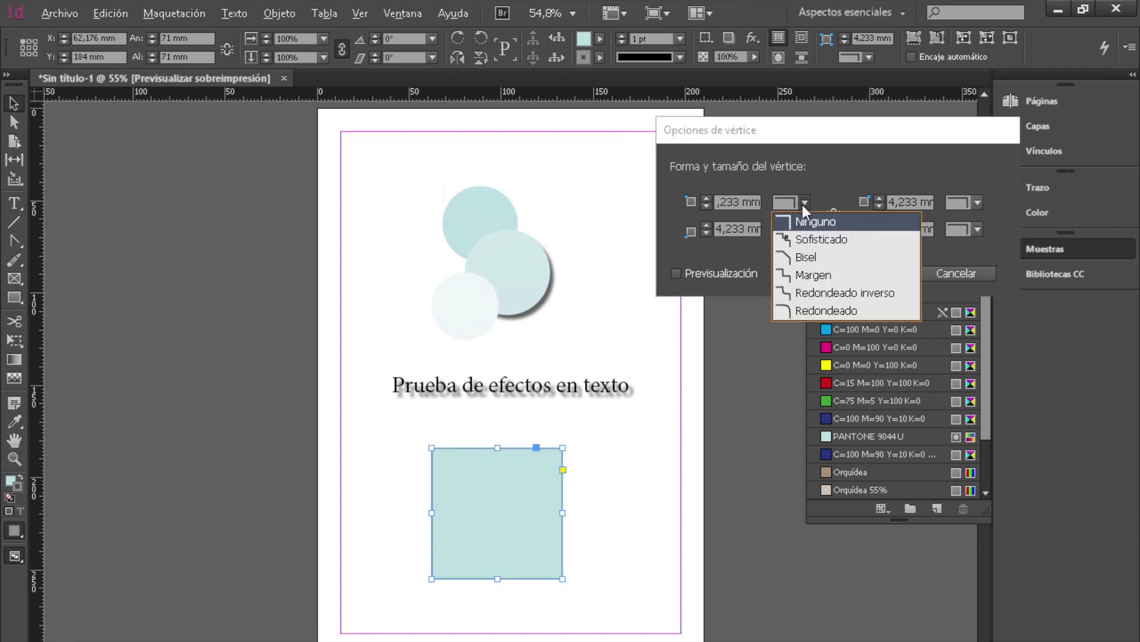
{"action": "left_click", "coordinate": [804, 258]}
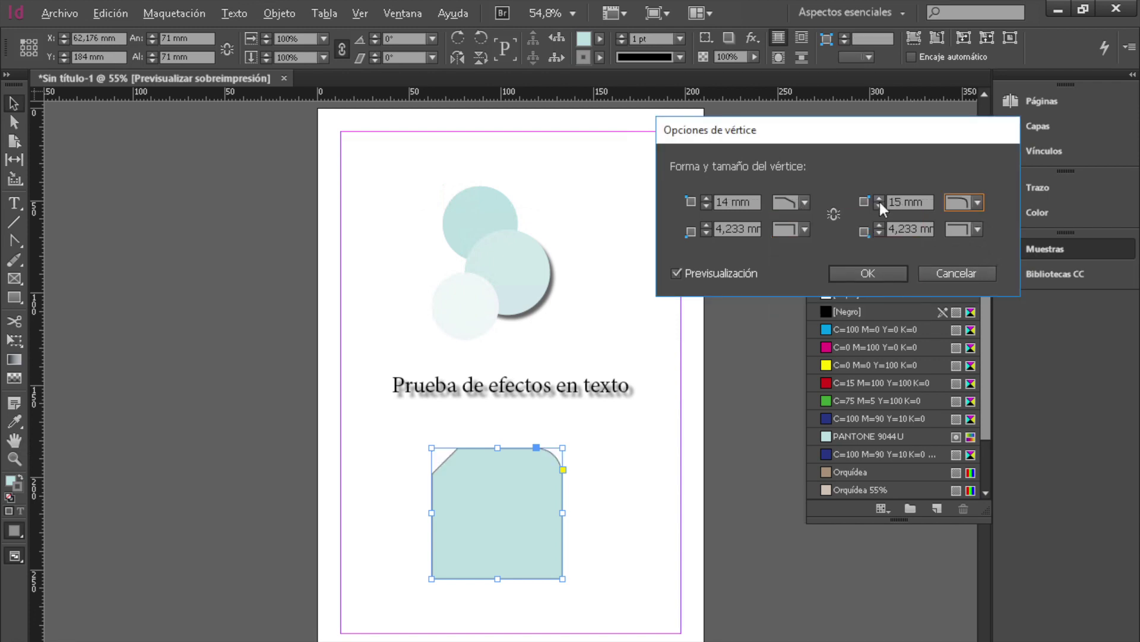
{"action": "left_click", "coordinate": [876, 272]}
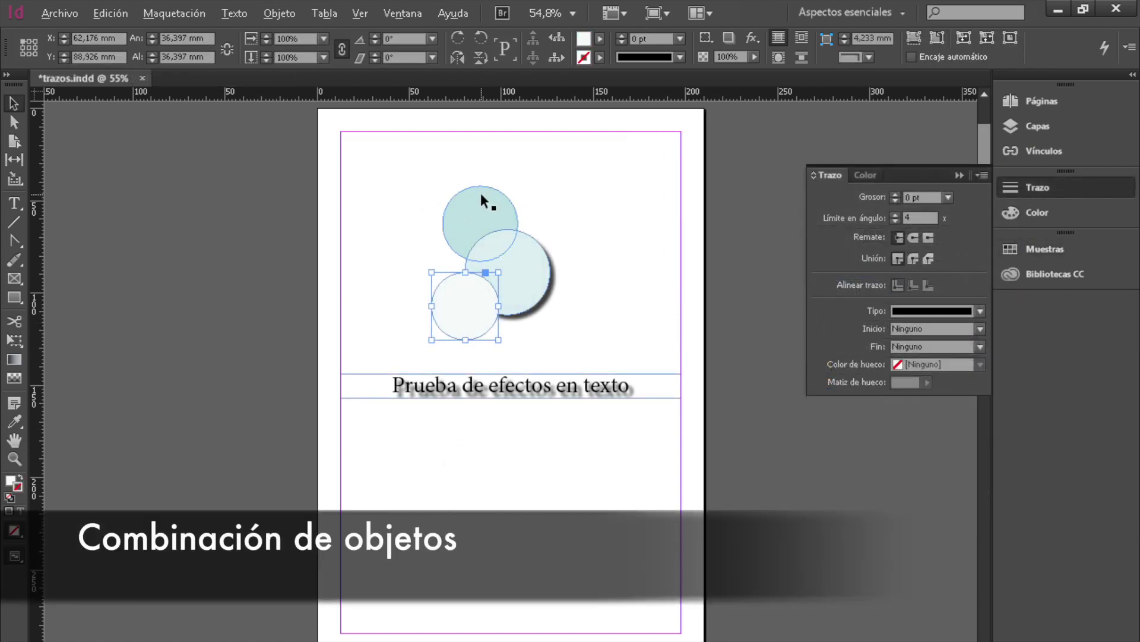
Try combining the three overlapping circles into one shape with the Pathfinder Add operation (Añadir)
{"action": "left_click", "coordinate": [484, 201], "text": "shift"}
{"action": "left_click", "coordinate": [536, 274], "text": "shift"}
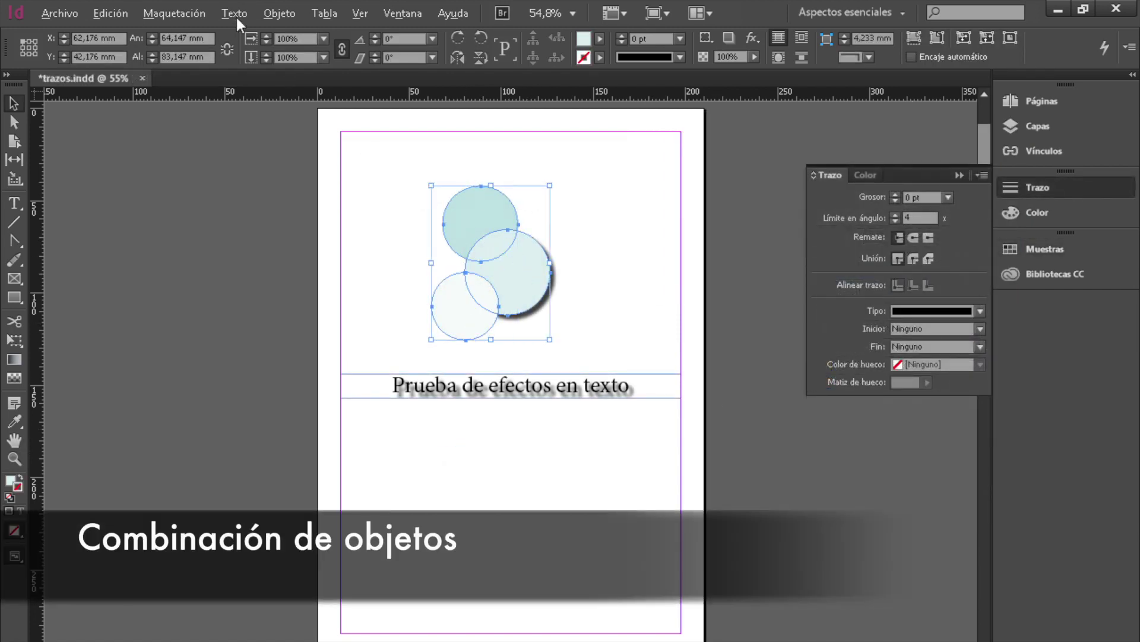
{"action": "left_click", "coordinate": [281, 15]}
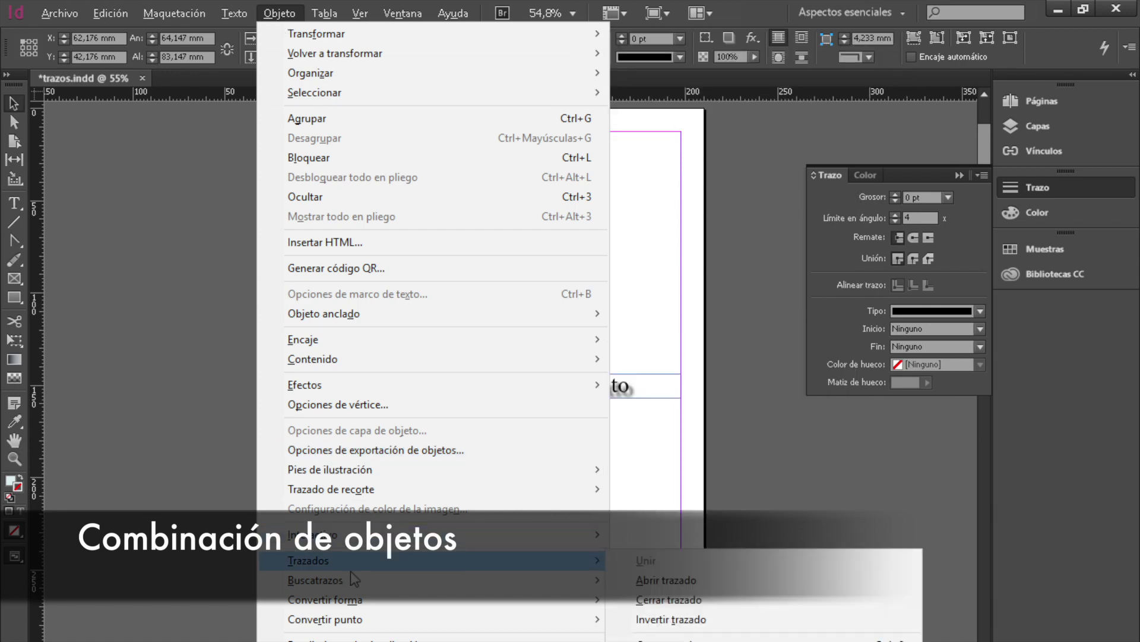
{"action": "mouse_move", "coordinate": [352, 579]}
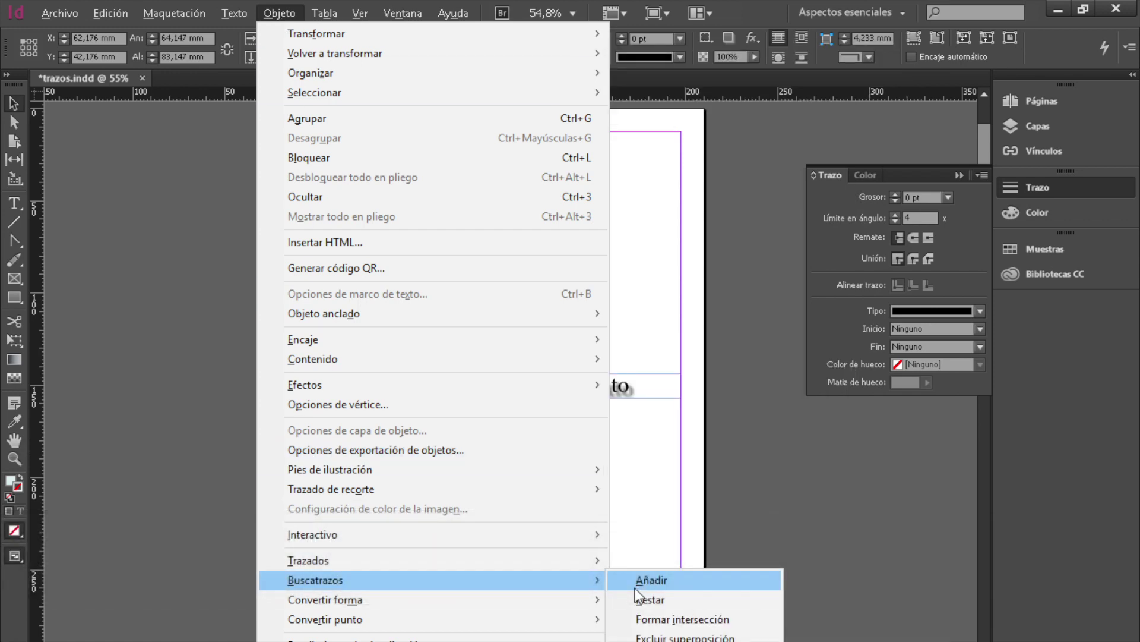
{"action": "left_click", "coordinate": [637, 582]}
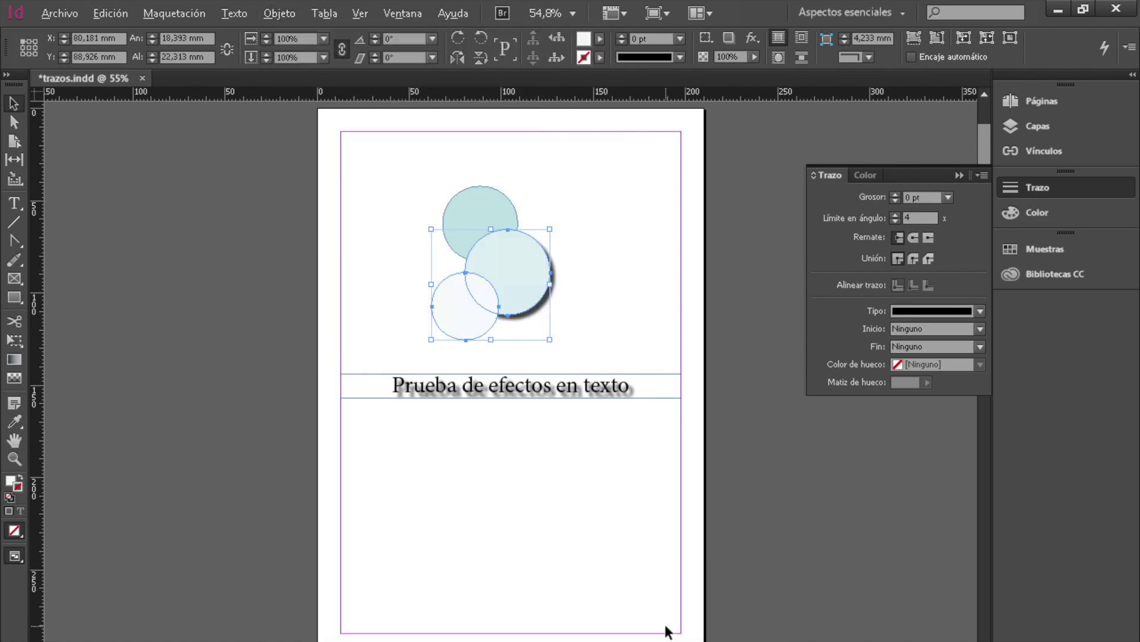
{"action": "left_click", "coordinate": [538, 328]}
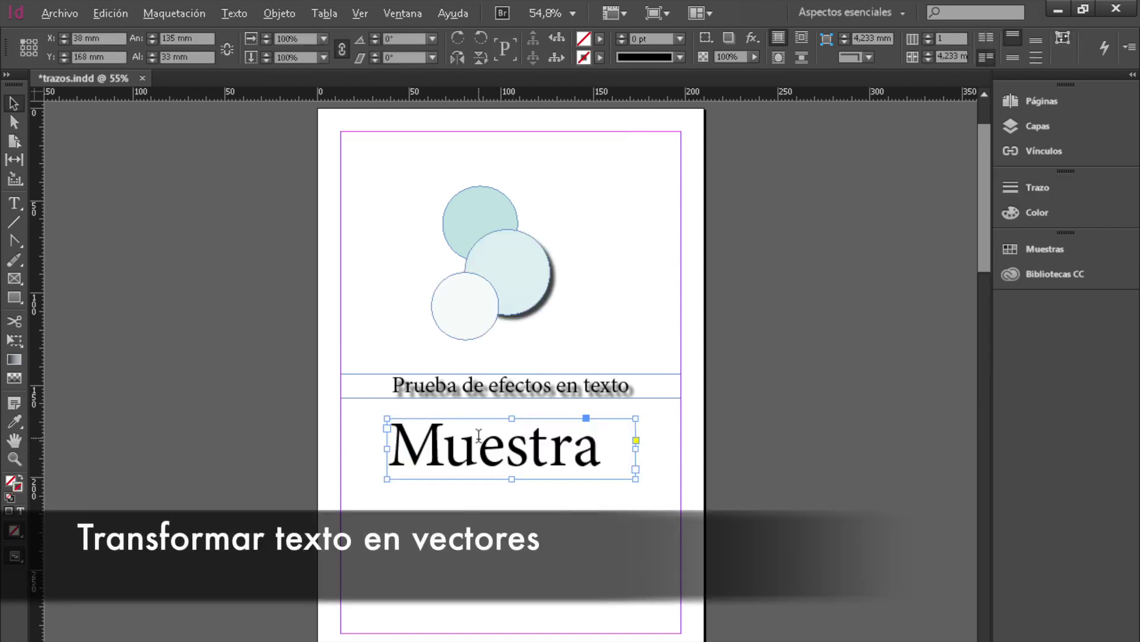
Convert the word "Muestra" to vector outlines and pull the curve at the base of its letter u down and to the left
{"action": "double_click", "coordinate": [478, 435]}
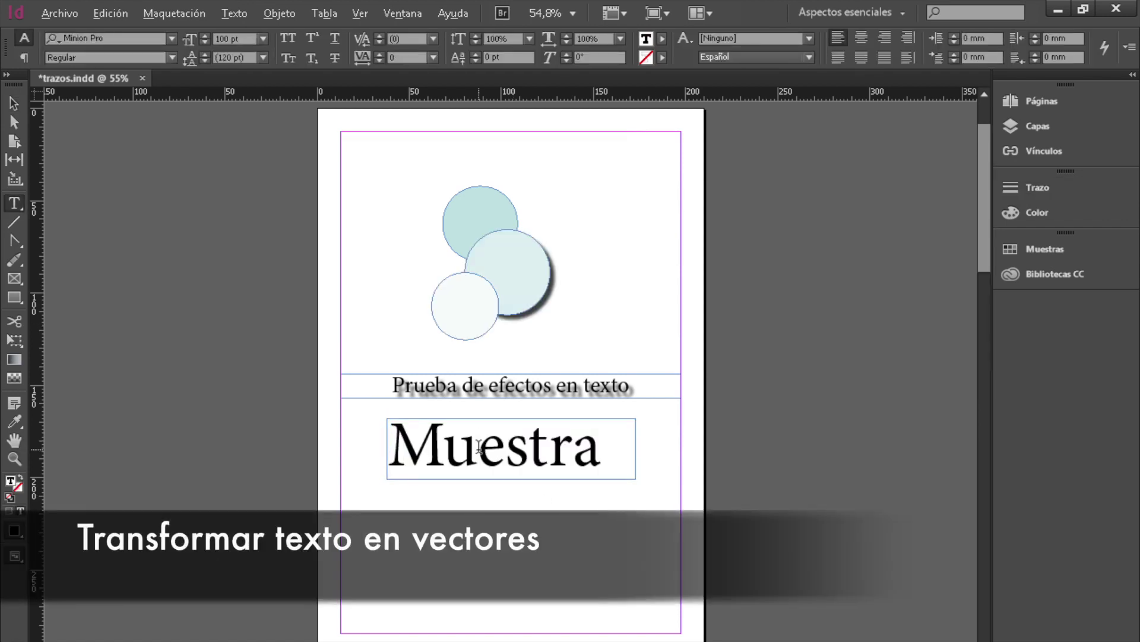
{"action": "double_click", "coordinate": [479, 445]}
{"action": "left_click", "coordinate": [240, 13]}
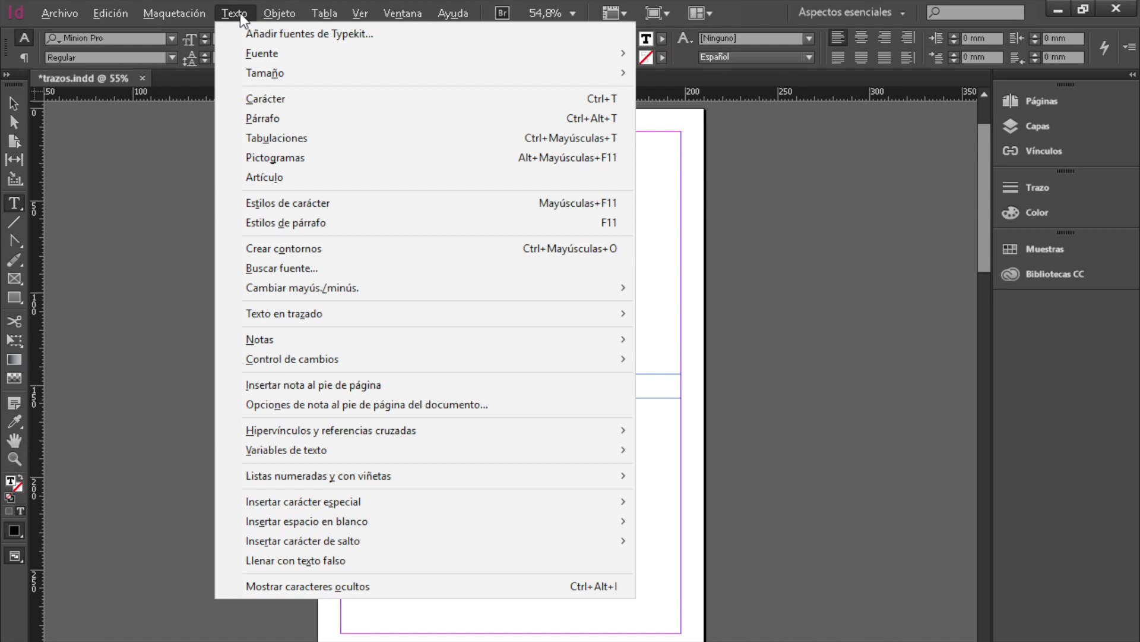
{"action": "left_click", "coordinate": [278, 249]}
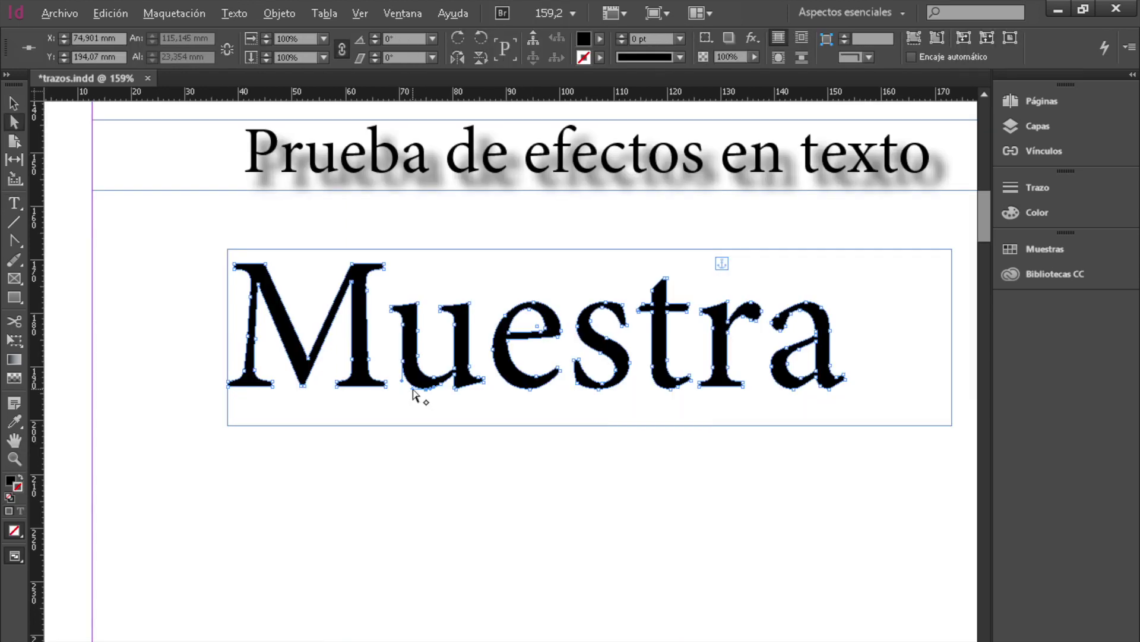
{"action": "left_click_drag", "start_coordinate": [413, 389], "coordinate": [380, 407]}
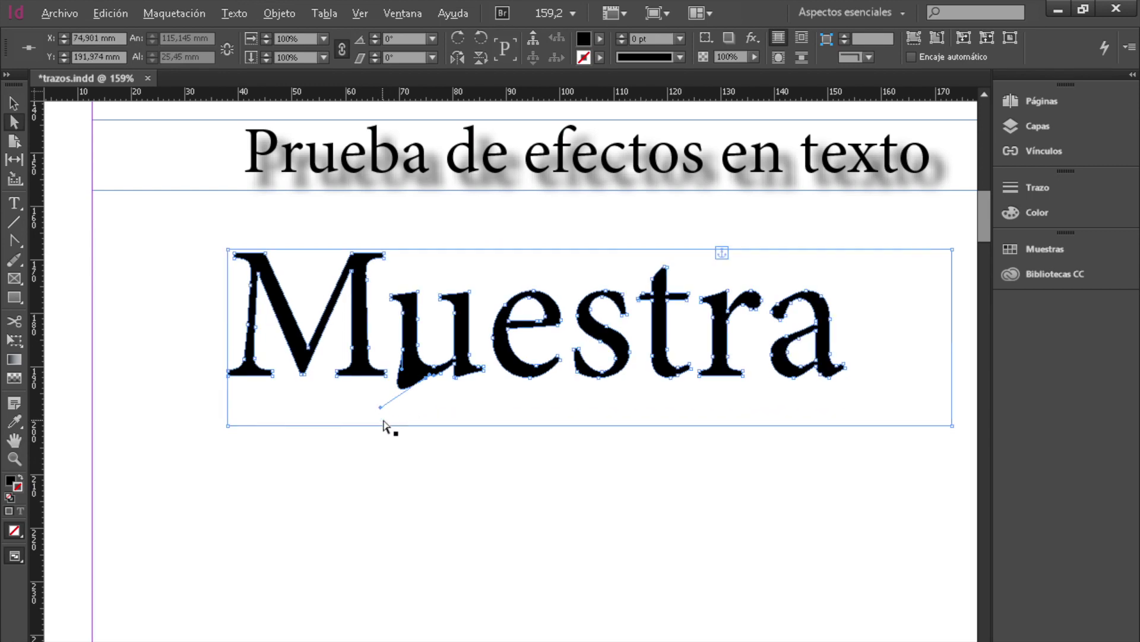
Add the text "Texto en trazado" along the edge of the middle circle with the Type on a Path tool and shift its starting point
{"action": "right_click", "coordinate": [15, 203]}
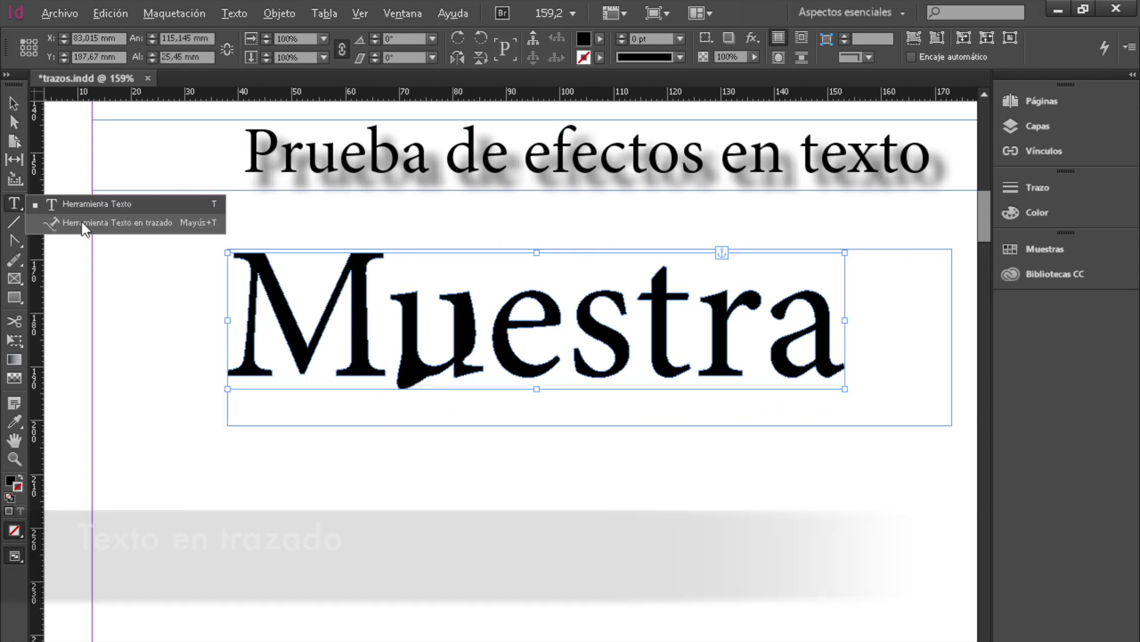
{"action": "left_click", "coordinate": [83, 223]}
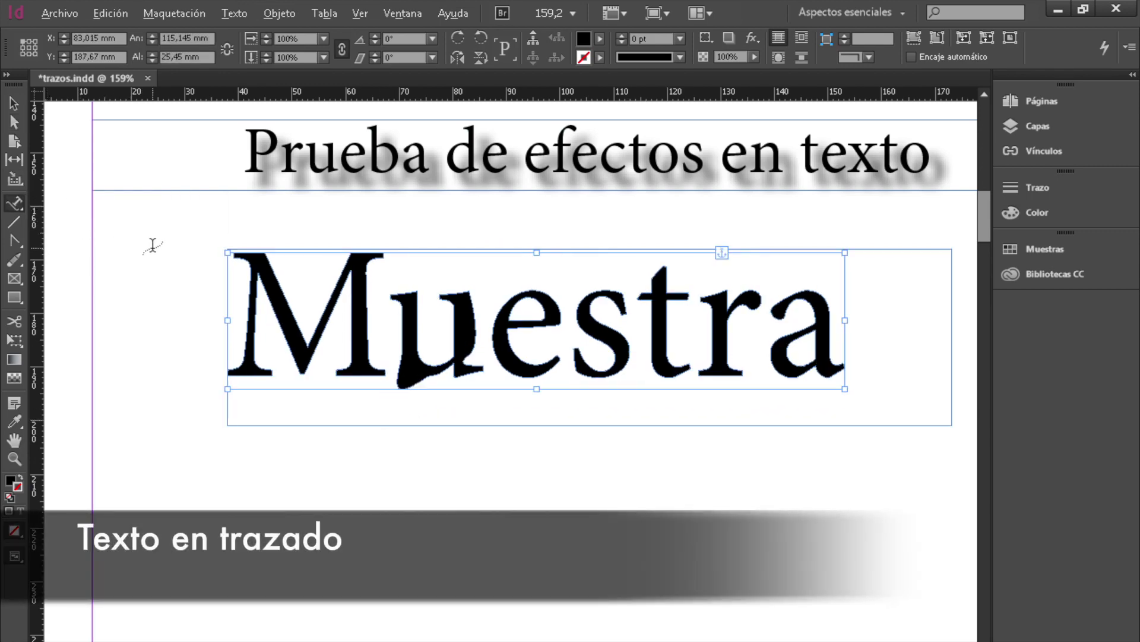
{"action": "scroll", "coordinate": [153, 244], "scroll_direction": "up", "scroll_amount": 6}
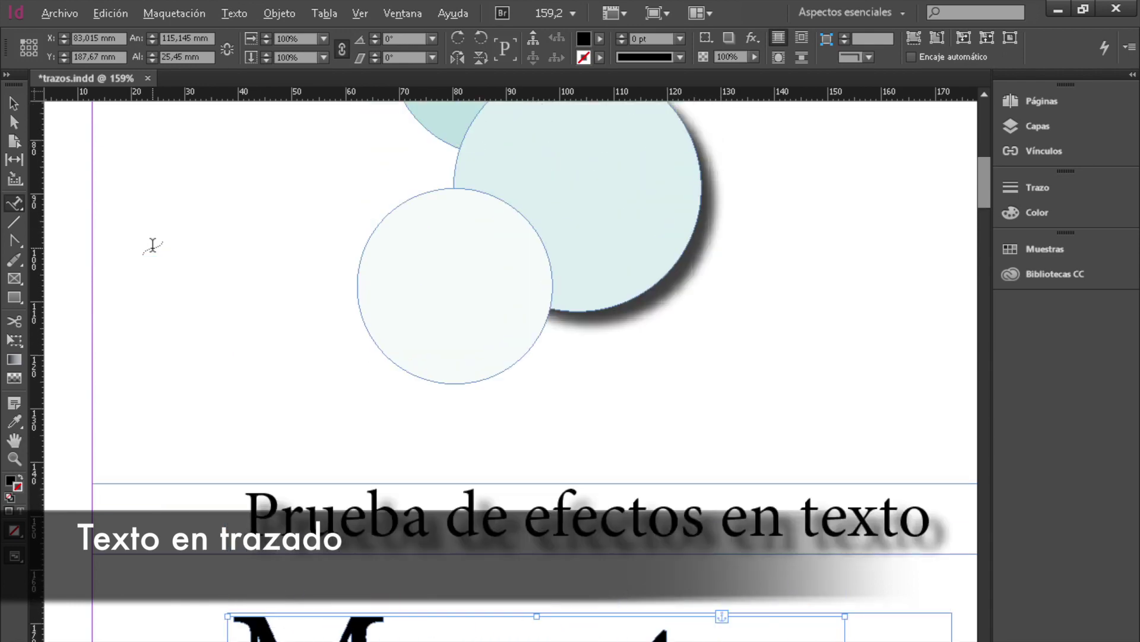
{"action": "scroll", "coordinate": [152, 245], "scroll_direction": "up", "scroll_amount": 1}
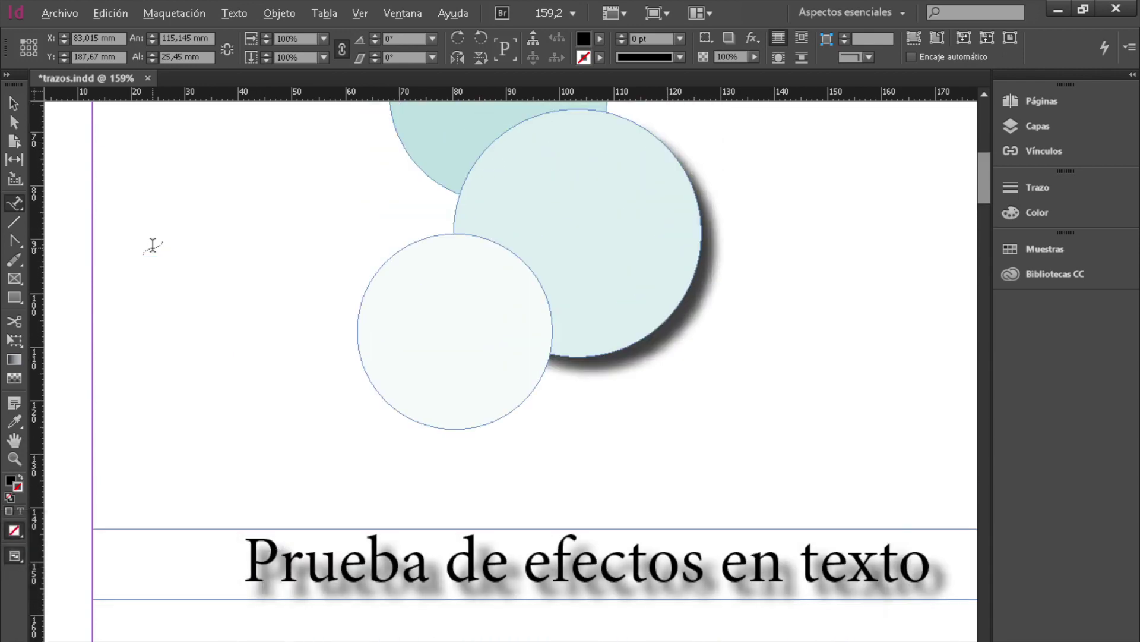
{"action": "left_click", "coordinate": [462, 183]}
{"action": "scroll", "coordinate": [461, 181], "scroll_direction": "up", "scroll_amount": 3}
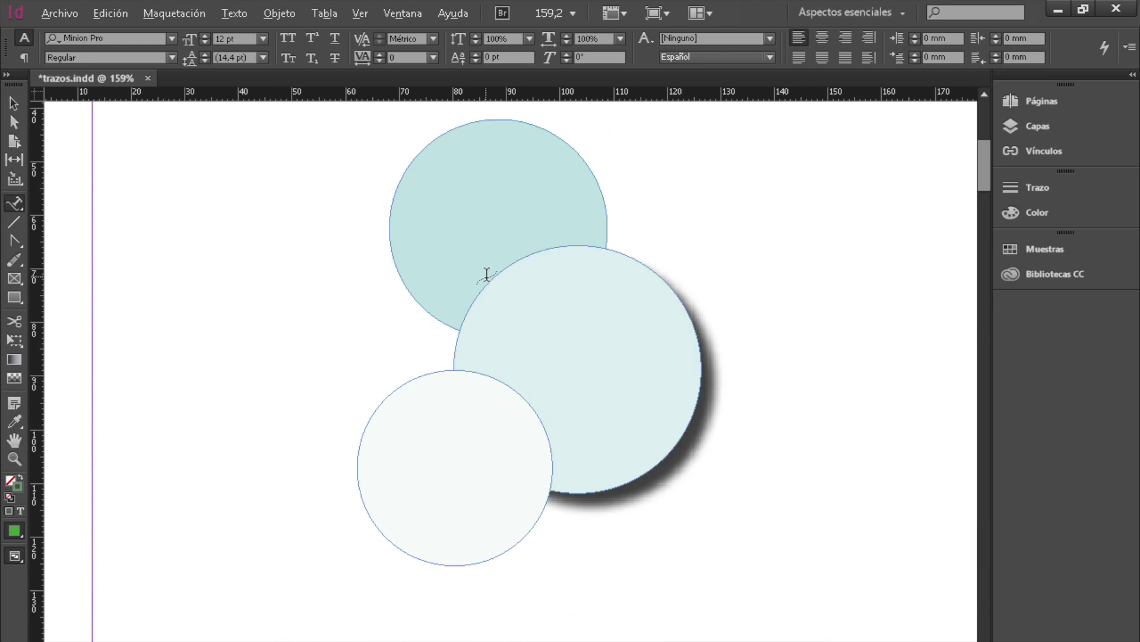
{"action": "left_click", "coordinate": [488, 280]}
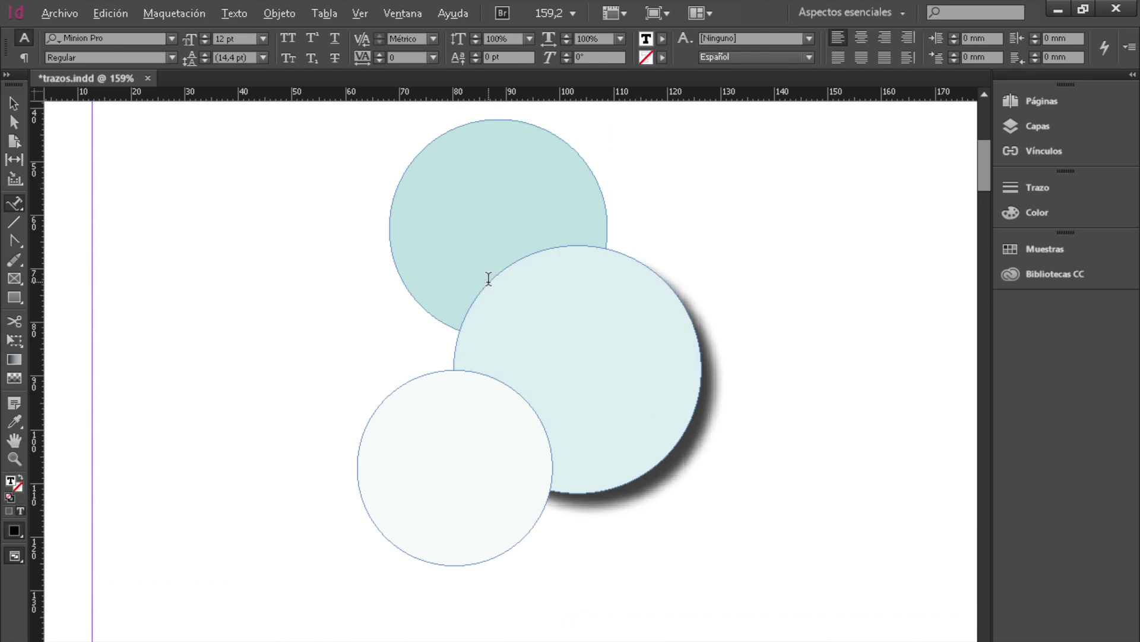
{"action": "type", "text": "Texto en "}
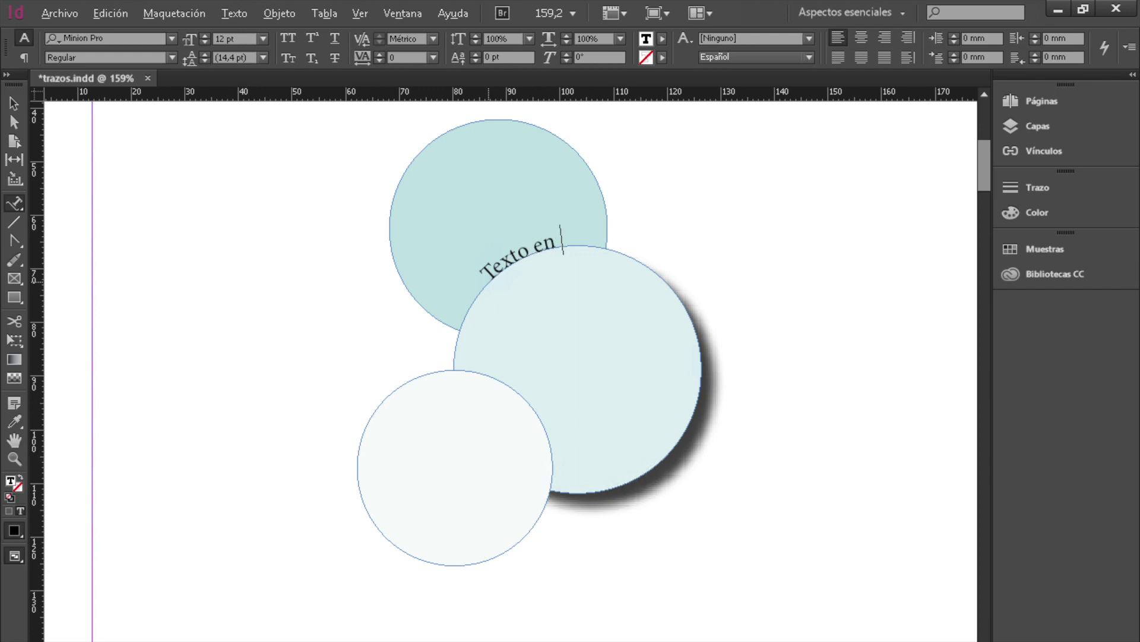
{"action": "type", "text": "trazado"}
{"action": "left_click", "coordinate": [14, 103]}
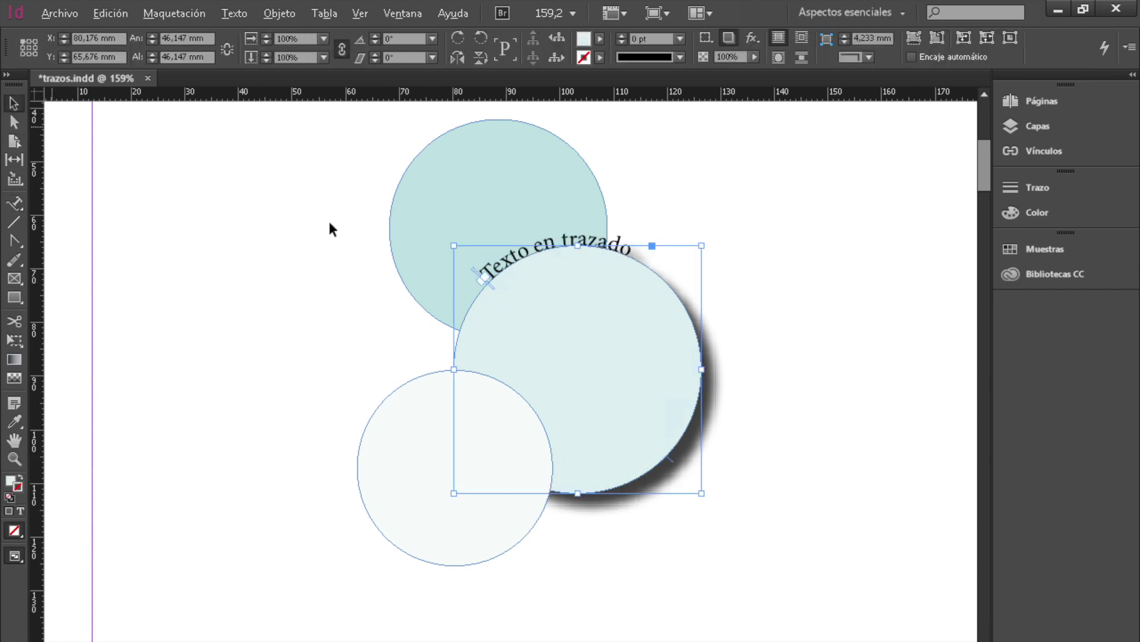
{"action": "left_click_drag", "start_coordinate": [491, 278], "coordinate": [594, 248]}
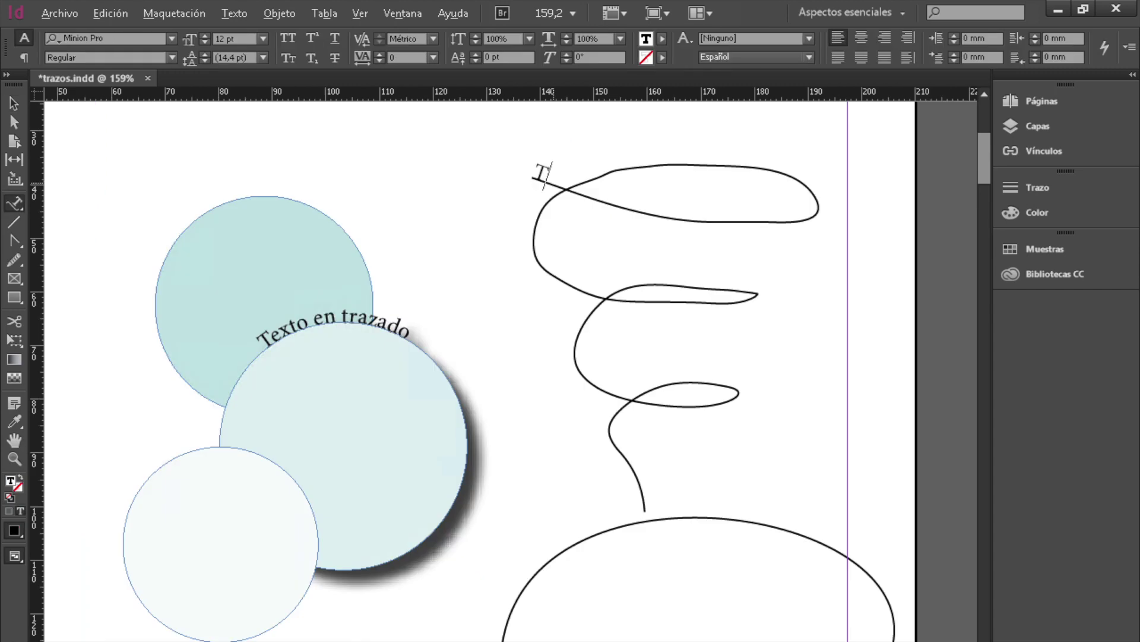
Add the text "Texto en trazado" along the looping line and again from the start of the large arch below it
{"action": "type", "text": "exto en trazado"}
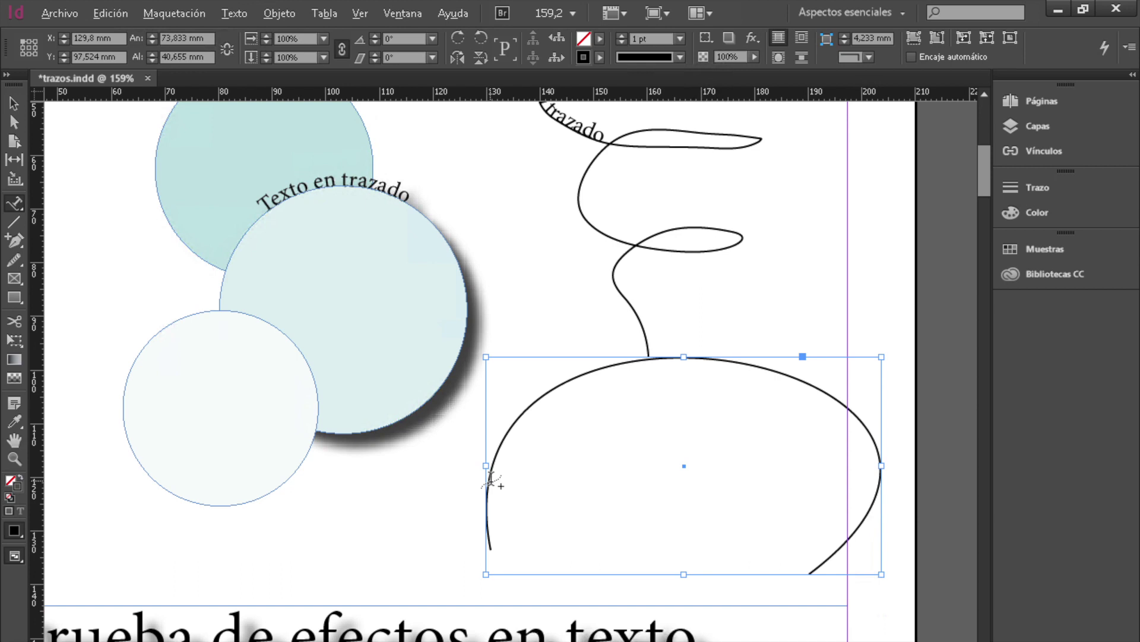
{"action": "left_click", "coordinate": [491, 479]}
{"action": "type", "text": "Te"}
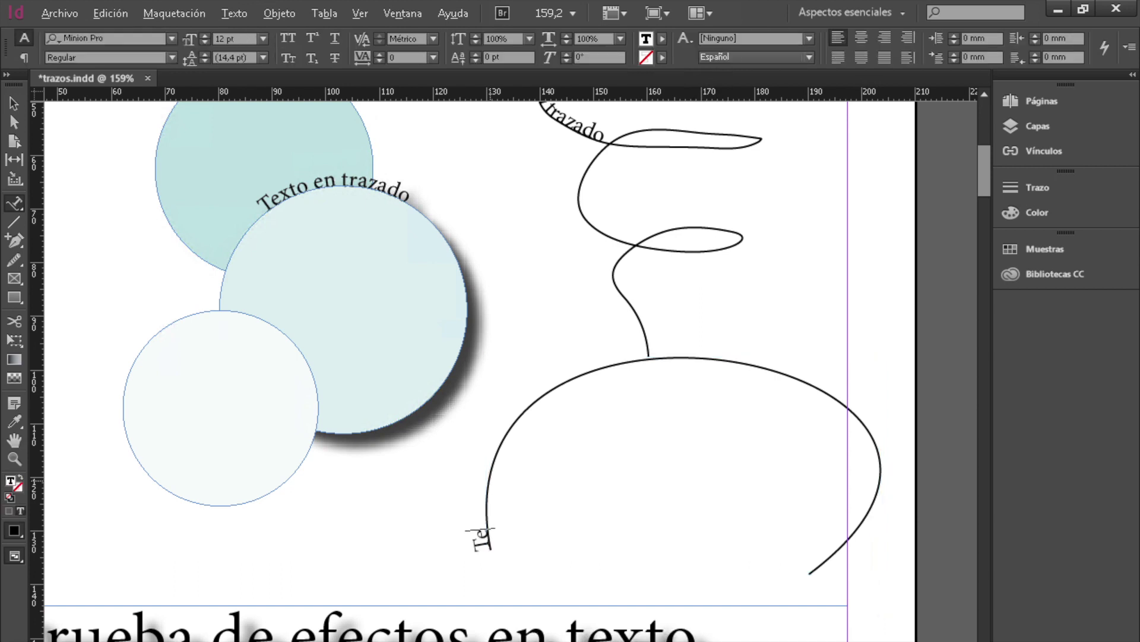
{"action": "type", "text": "xto en trazado"}
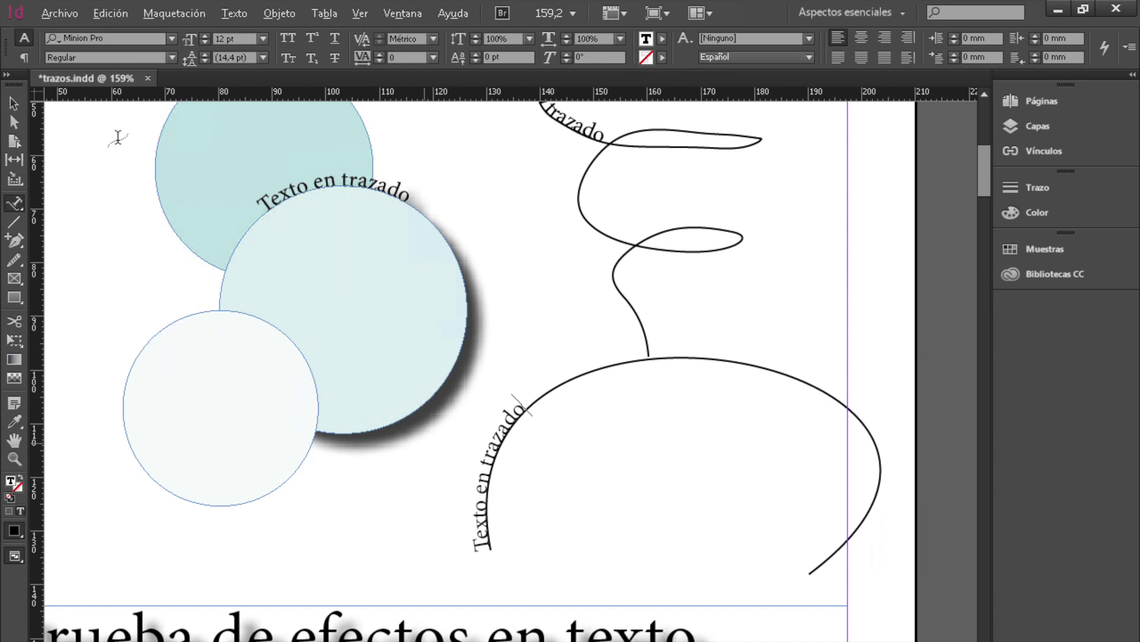
Pull the large arch's starting direction handle down and to the left and move the text's starting point further along the curve
{"action": "left_click", "coordinate": [14, 122]}
{"action": "left_click", "coordinate": [493, 556]}
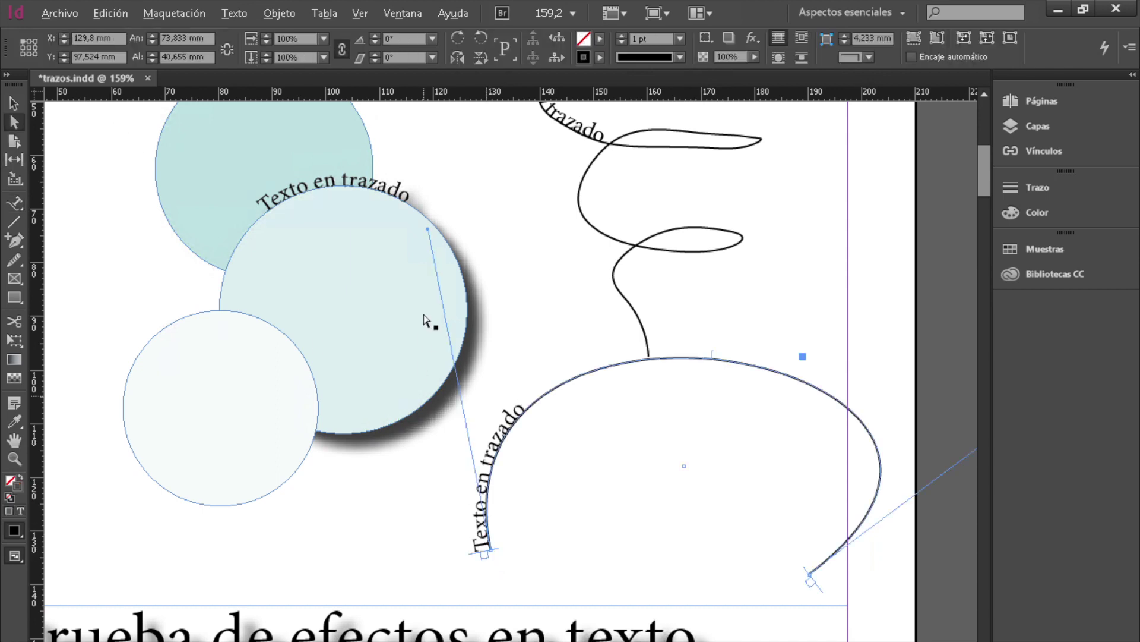
{"action": "left_click_drag", "start_coordinate": [427, 229], "coordinate": [270, 486]}
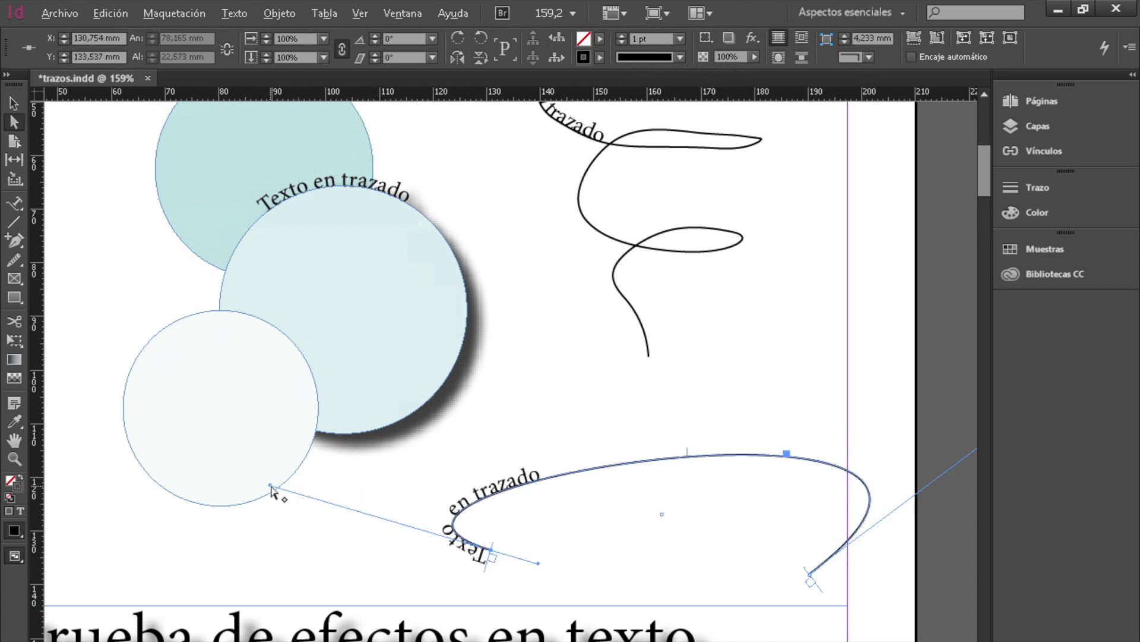
{"action": "left_click_drag", "start_coordinate": [446, 523], "coordinate": [461, 505]}
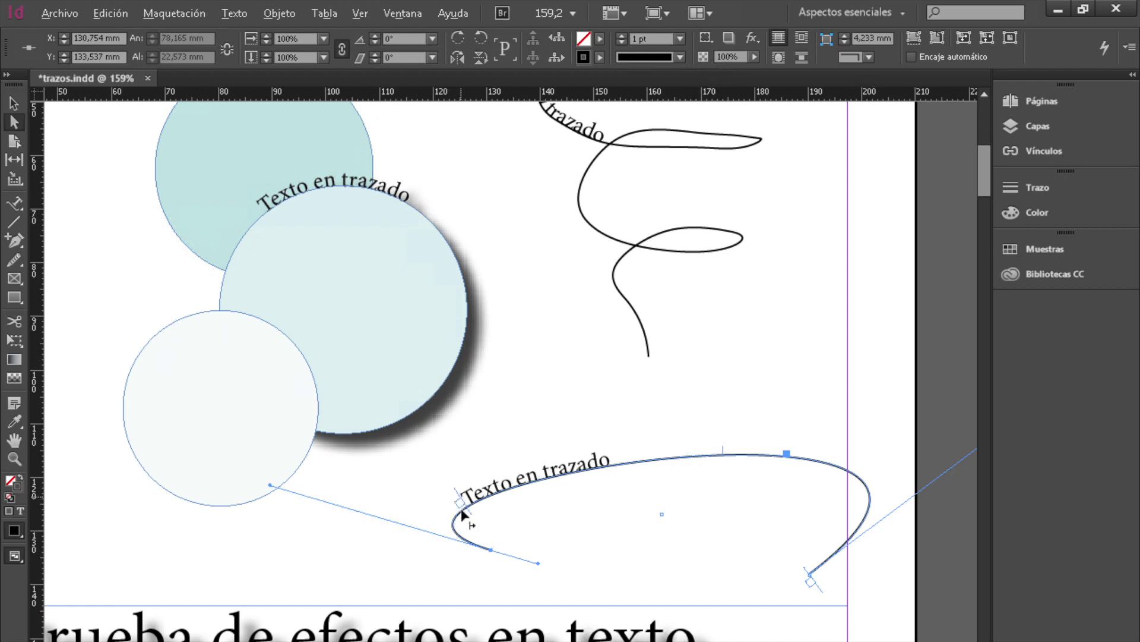
Apply the Sesgar effect to the whole text "Texto en trazado" on the reshaped curve in the type on a path options
{"action": "left_click", "coordinate": [530, 542]}
{"action": "double_click", "coordinate": [539, 478]}
{"action": "key", "text": "ctrl+a"}
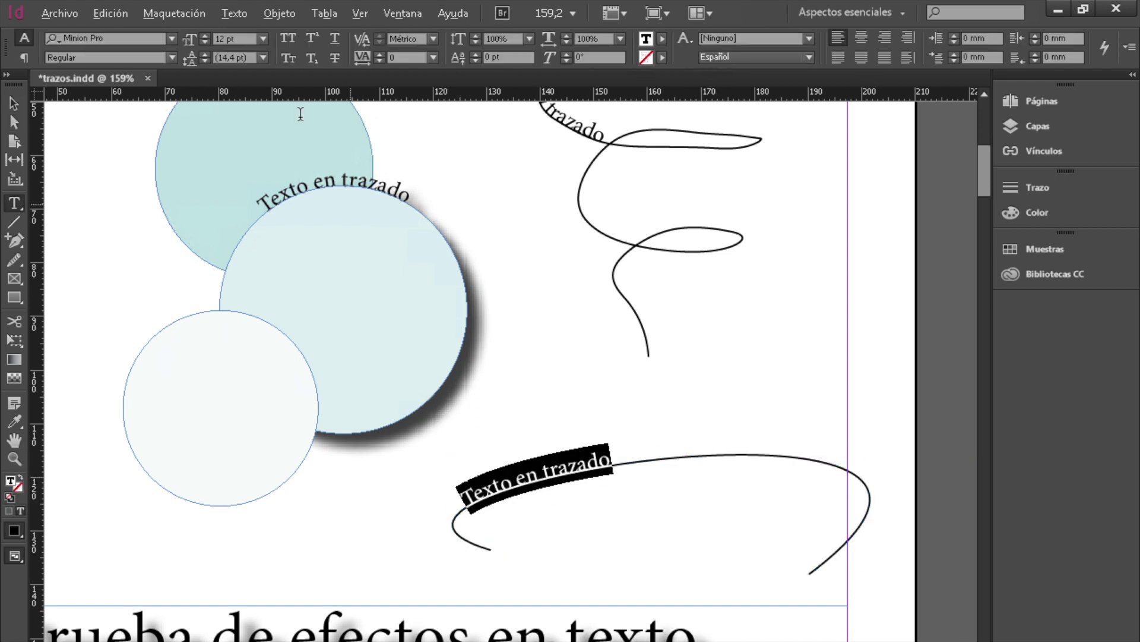
{"action": "left_click", "coordinate": [233, 13]}
{"action": "mouse_move", "coordinate": [336, 311]}
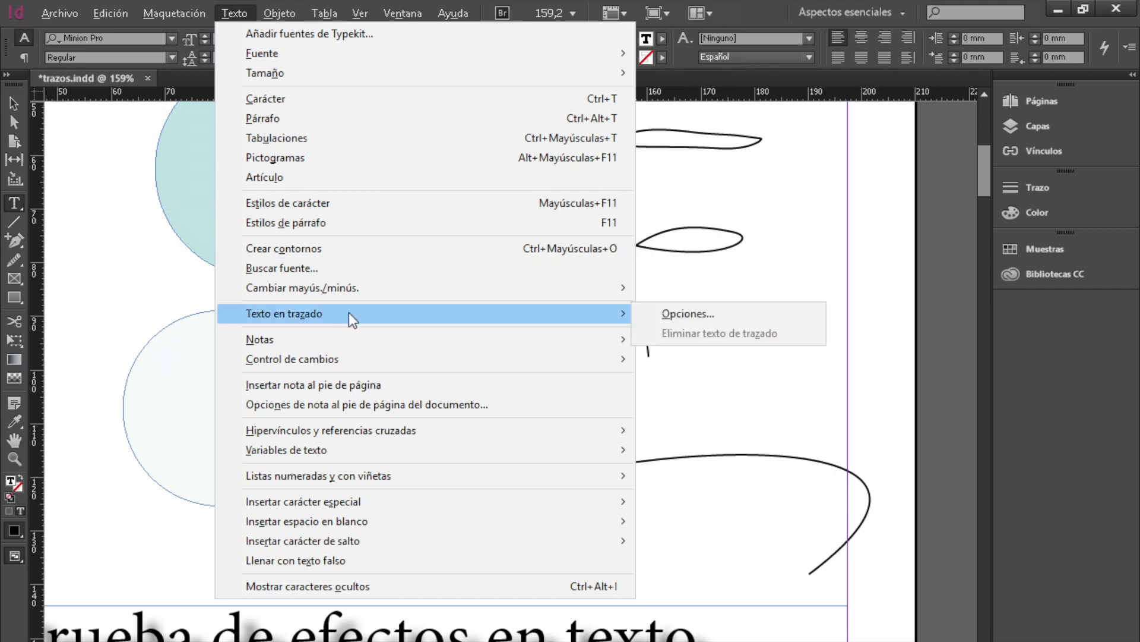
{"action": "left_click", "coordinate": [716, 311]}
{"action": "left_click", "coordinate": [532, 308]}
{"action": "left_click", "coordinate": [532, 309]}
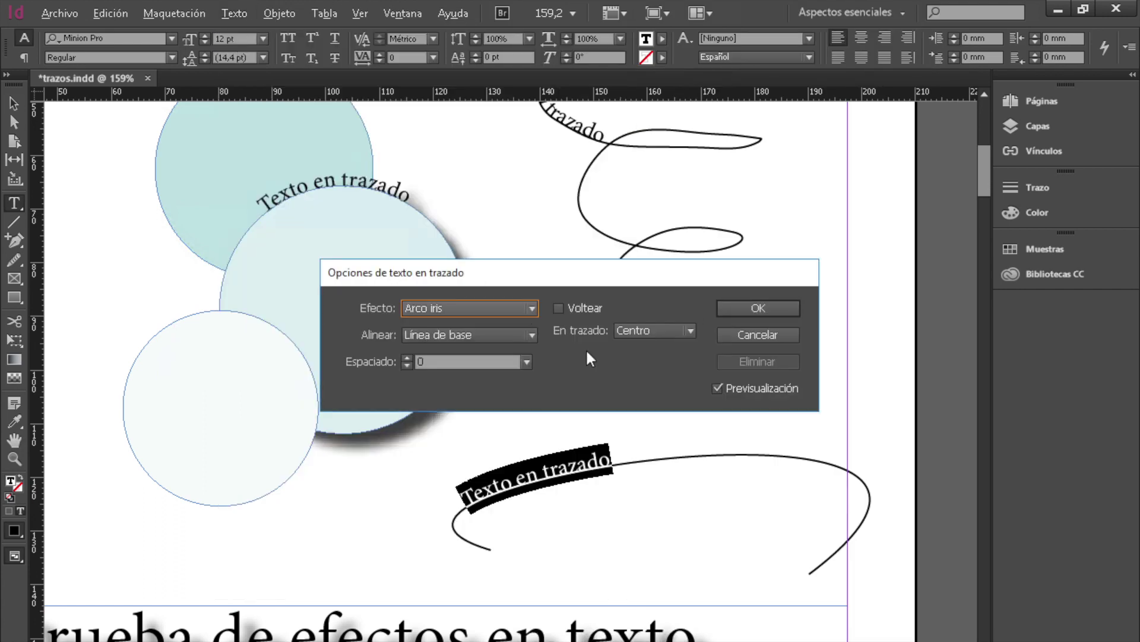
{"action": "left_click_drag", "start_coordinate": [568, 270], "coordinate": [664, 132]}
{"action": "left_click", "coordinate": [626, 171]}
{"action": "left_click", "coordinate": [626, 206]}
Change the text's path effect to Cinta 3D and finally to Escalón
{"action": "left_click", "coordinate": [628, 171]}
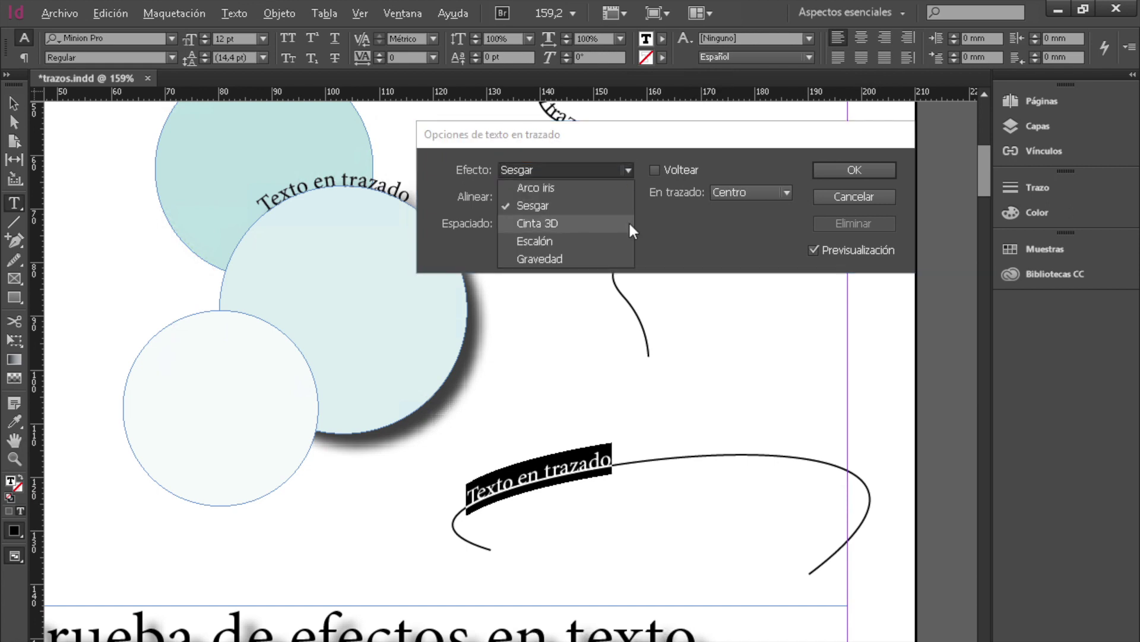
{"action": "left_click", "coordinate": [628, 223]}
{"action": "left_click", "coordinate": [627, 171]}
{"action": "left_click", "coordinate": [626, 243]}
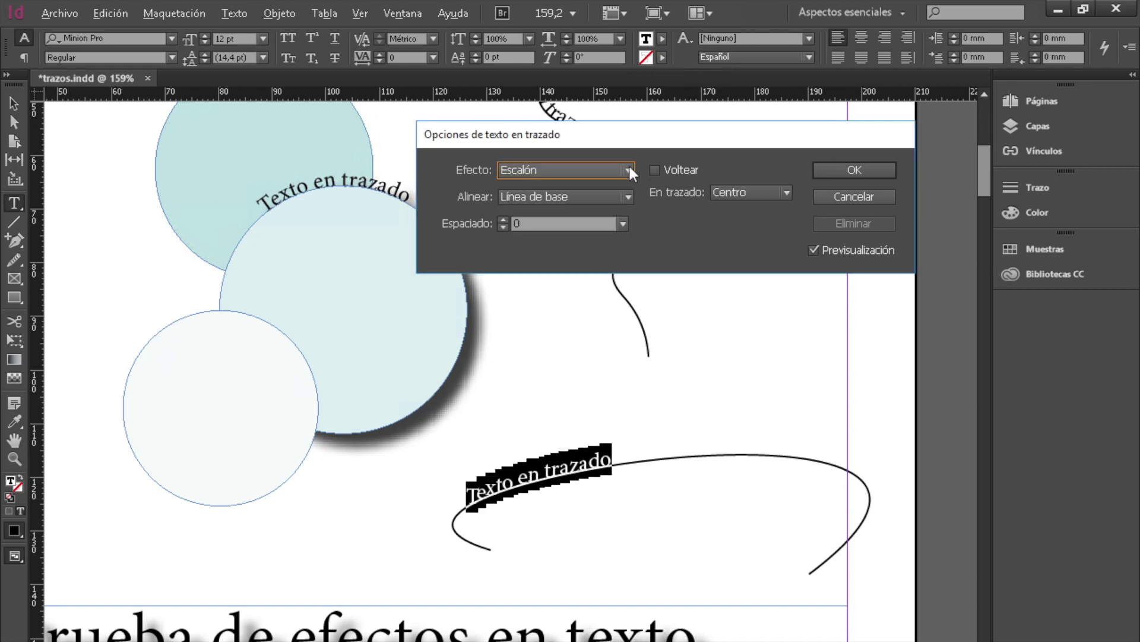
Try several alignments of the text relative to the path
{"action": "left_click", "coordinate": [626, 197]}
{"action": "left_click", "coordinate": [621, 248]}
{"action": "left_click", "coordinate": [626, 199]}
{"action": "left_click", "coordinate": [623, 233]}
{"action": "left_click", "coordinate": [628, 197]}
{"action": "left_click", "coordinate": [612, 267]}
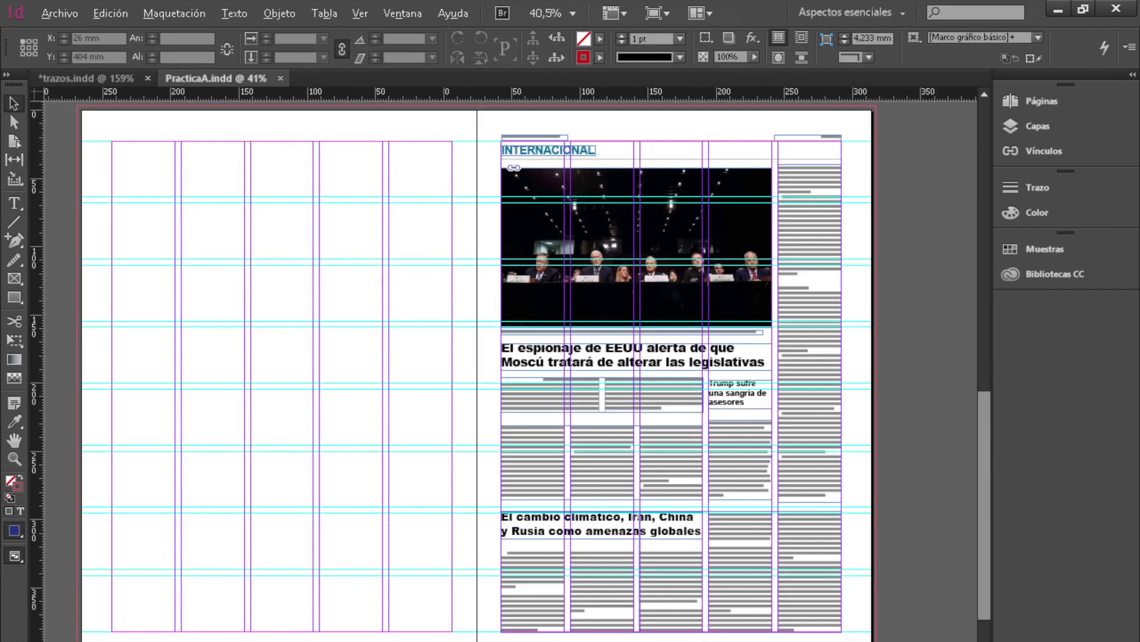
Show the page list of PracticaA.indd at a greater height and display the A-Página maestra spread
{"action": "scroll", "coordinate": [617, 268], "scroll_direction": "left", "scroll_amount": 5}
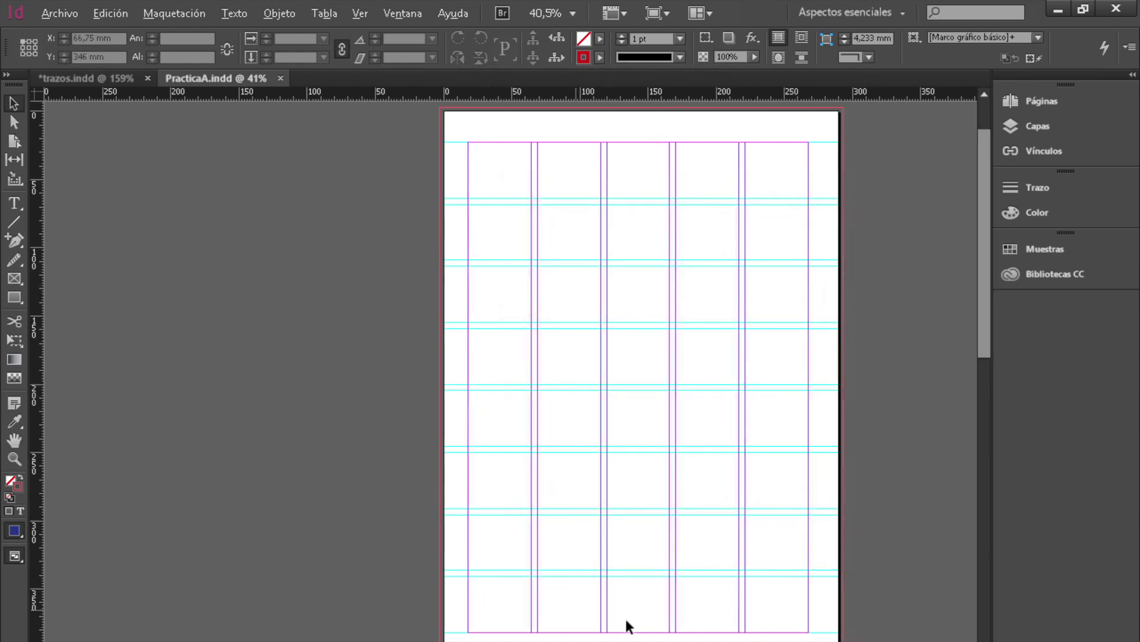
{"action": "left_click", "coordinate": [1034, 95]}
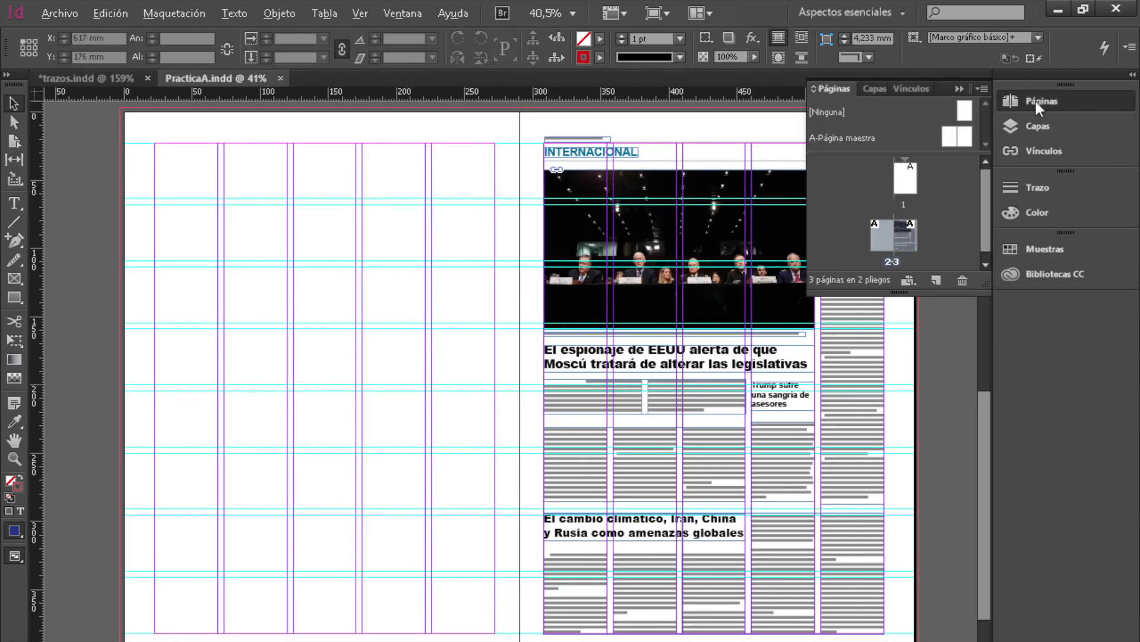
{"action": "left_click_drag", "start_coordinate": [900, 292], "coordinate": [901, 386]}
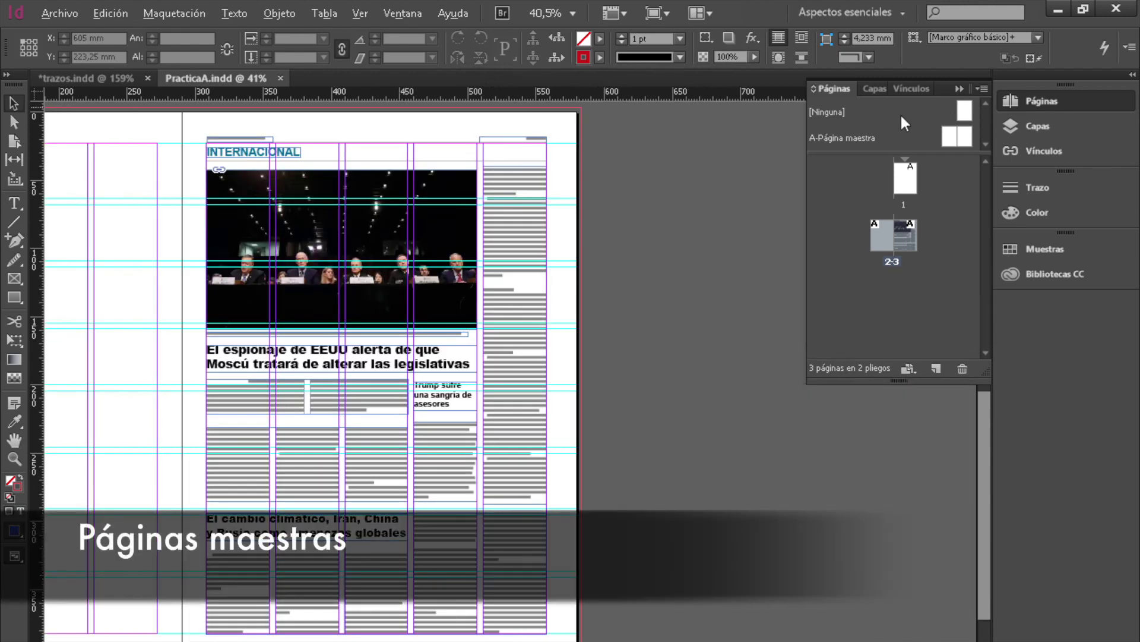
{"action": "double_click", "coordinate": [970, 140]}
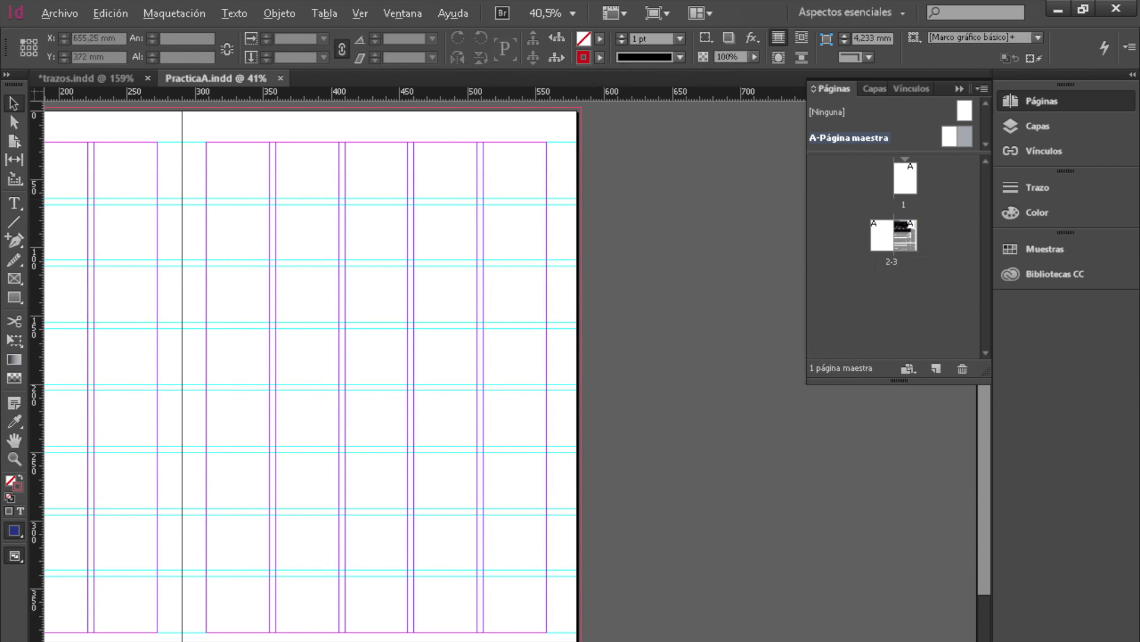
{"action": "scroll", "coordinate": [416, 356], "scroll_direction": "left", "scroll_amount": 8}
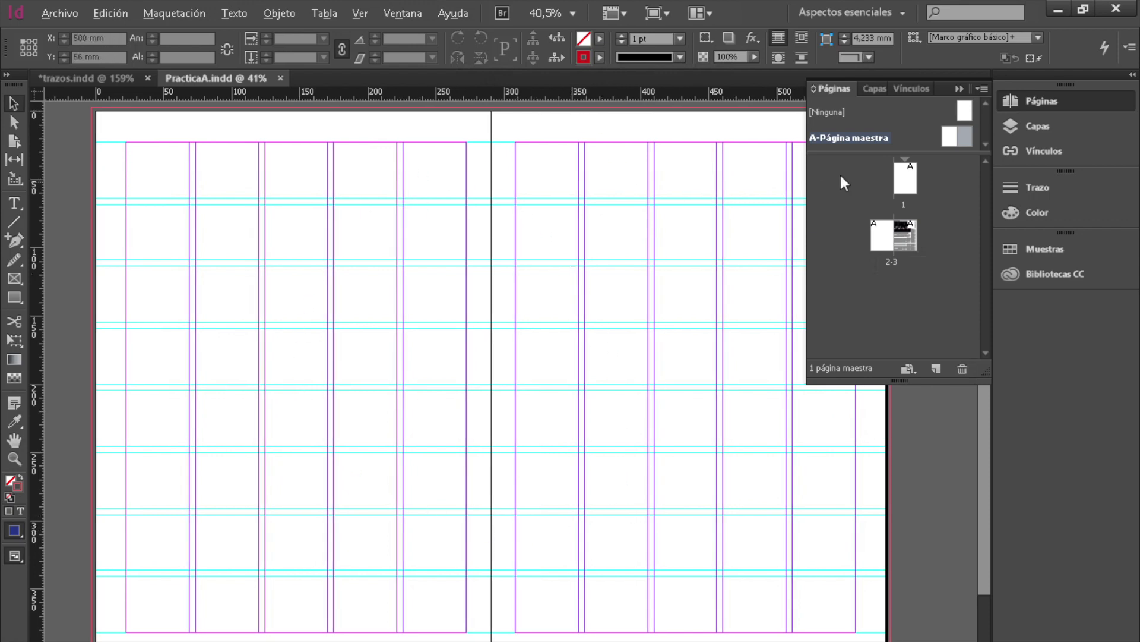
Set the left page of A-Página maestra to 3 columns with a 1c gutter and return to page 2 of the document
{"action": "double_click", "coordinate": [947, 139]}
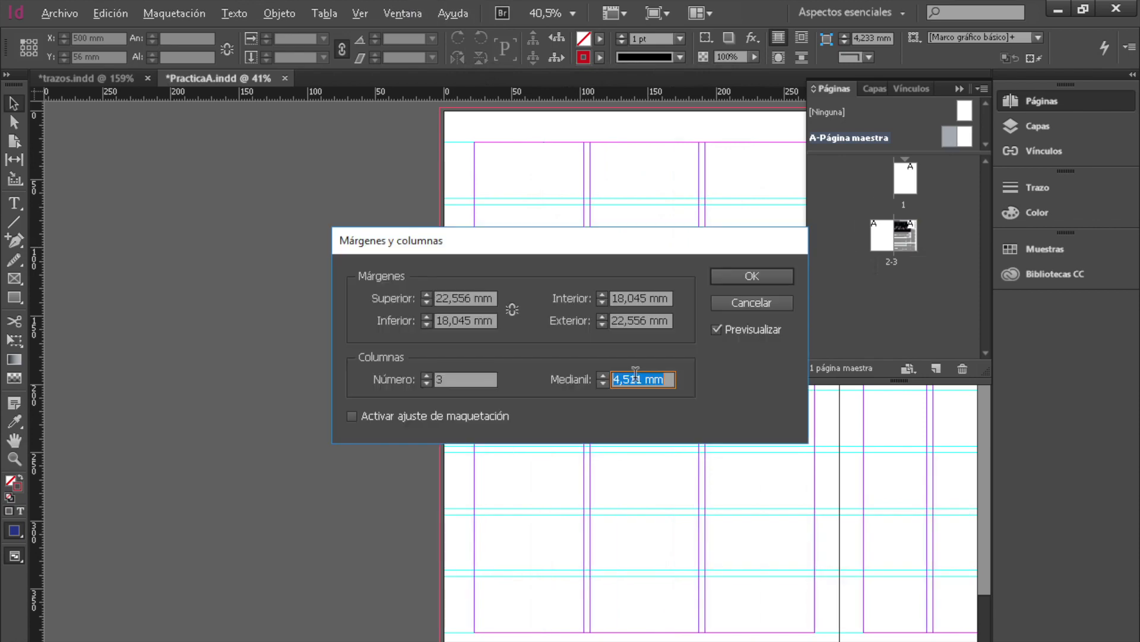
{"action": "type", "text": "1c"}
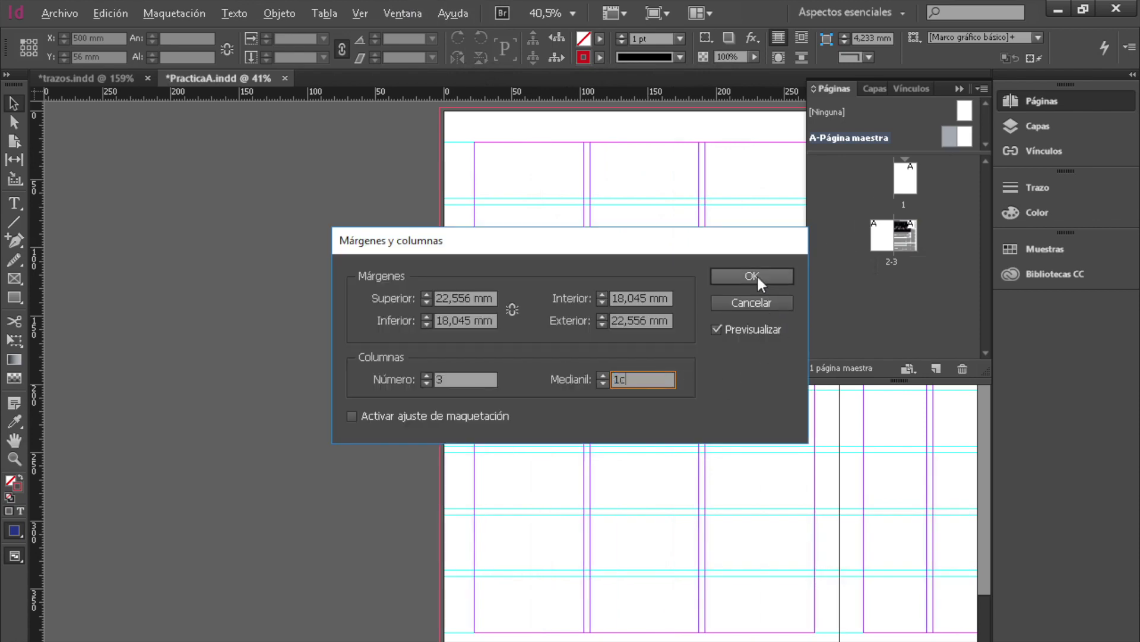
{"action": "left_click", "coordinate": [756, 275]}
{"action": "double_click", "coordinate": [900, 238]}
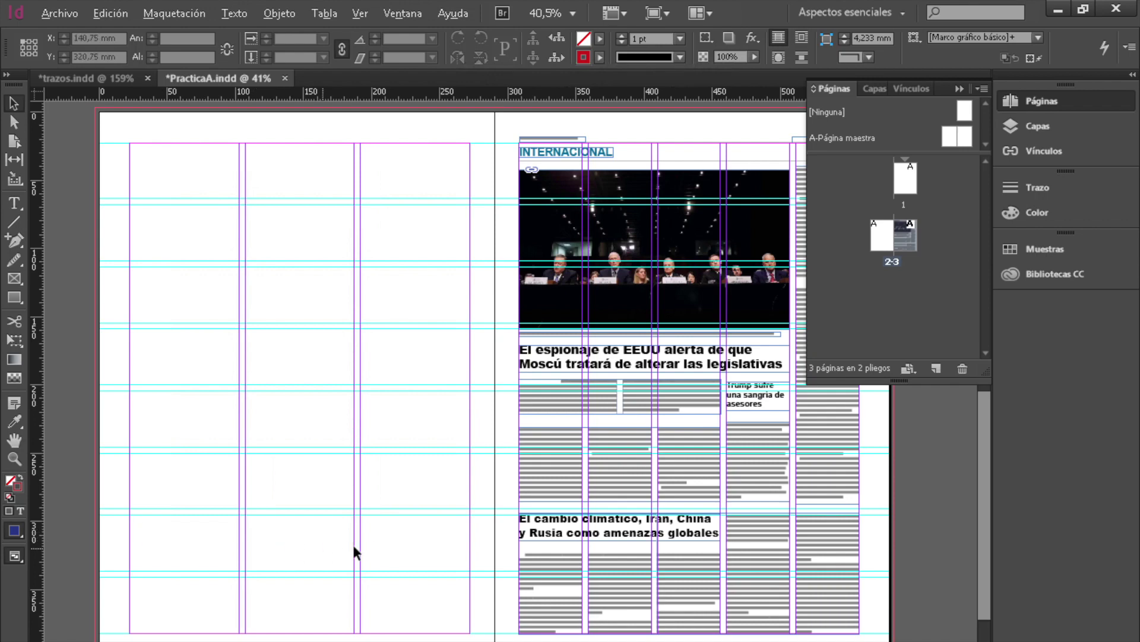
{"action": "double_click", "coordinate": [876, 246]}
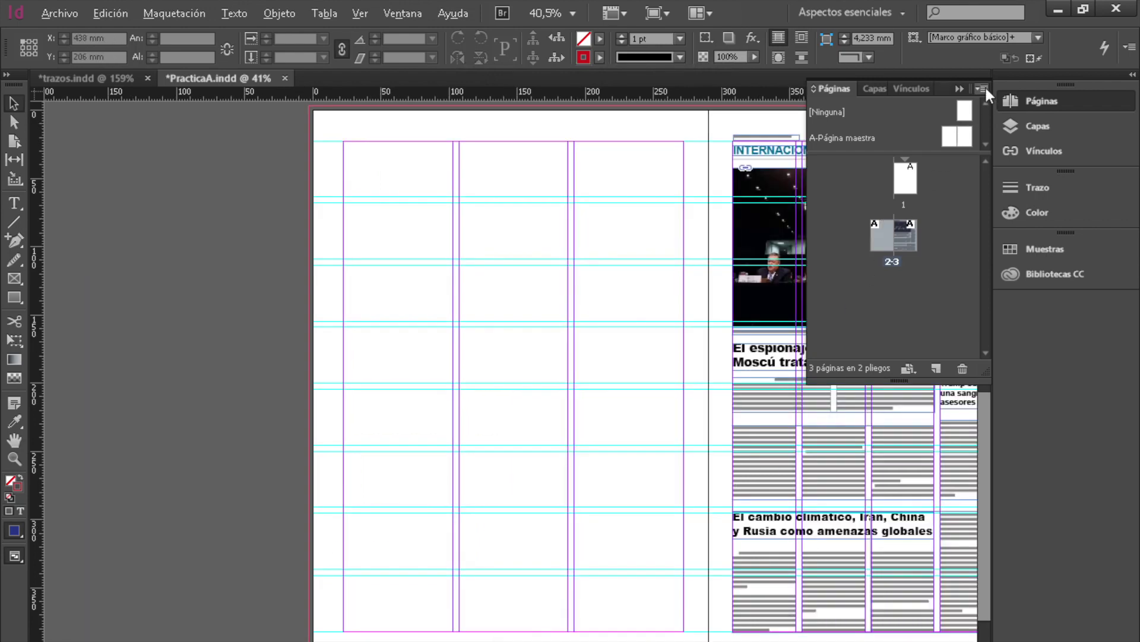
Create a two-page master spread with prefix B, based on no other master, and divide its pages into 2 columns
{"action": "left_click", "coordinate": [983, 89]}
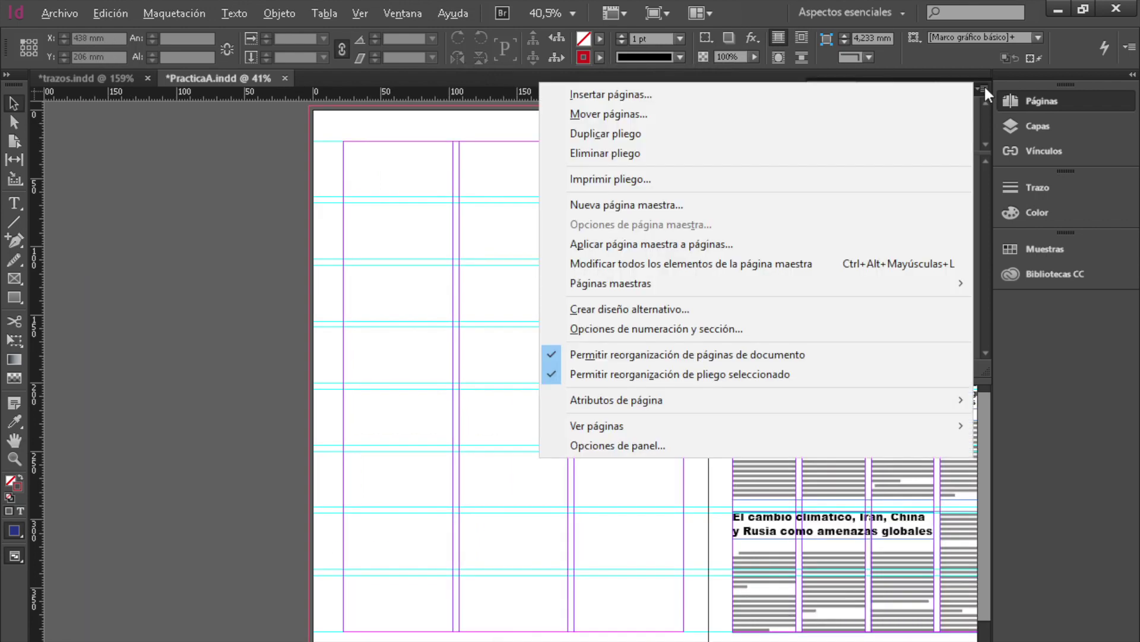
{"action": "left_click", "coordinate": [814, 209]}
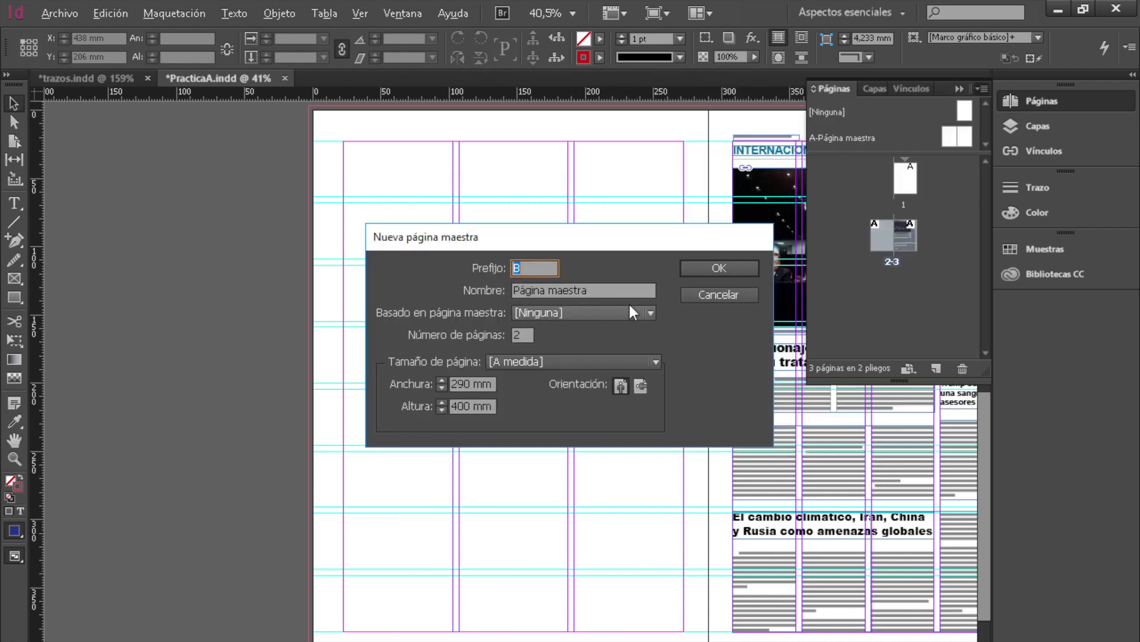
{"action": "left_click", "coordinate": [698, 269]}
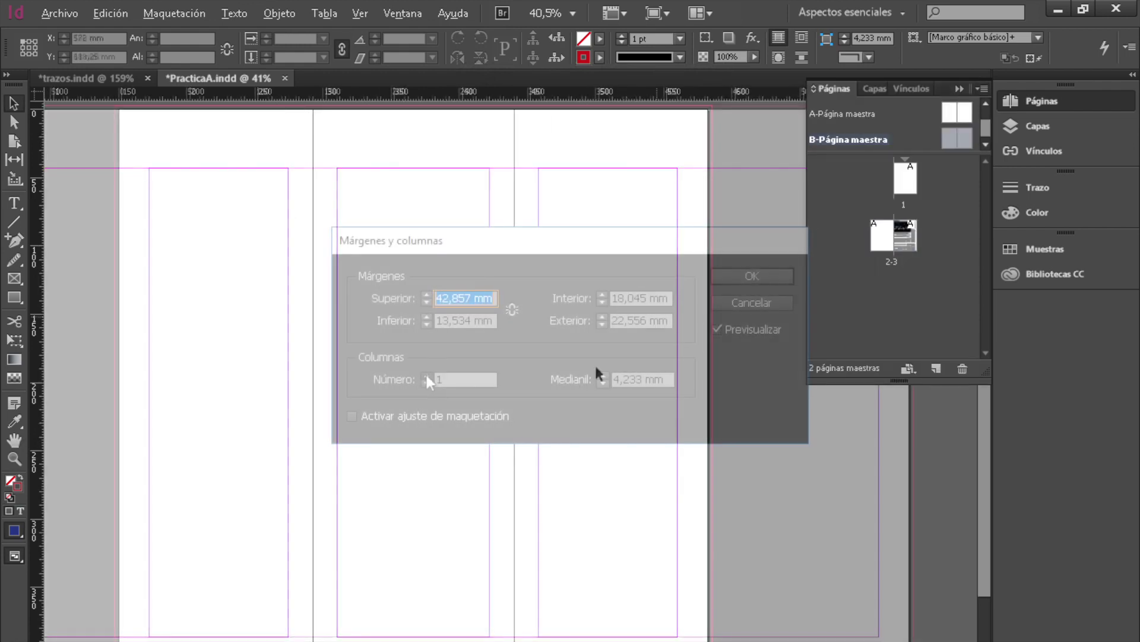
{"action": "left_click", "coordinate": [427, 375]}
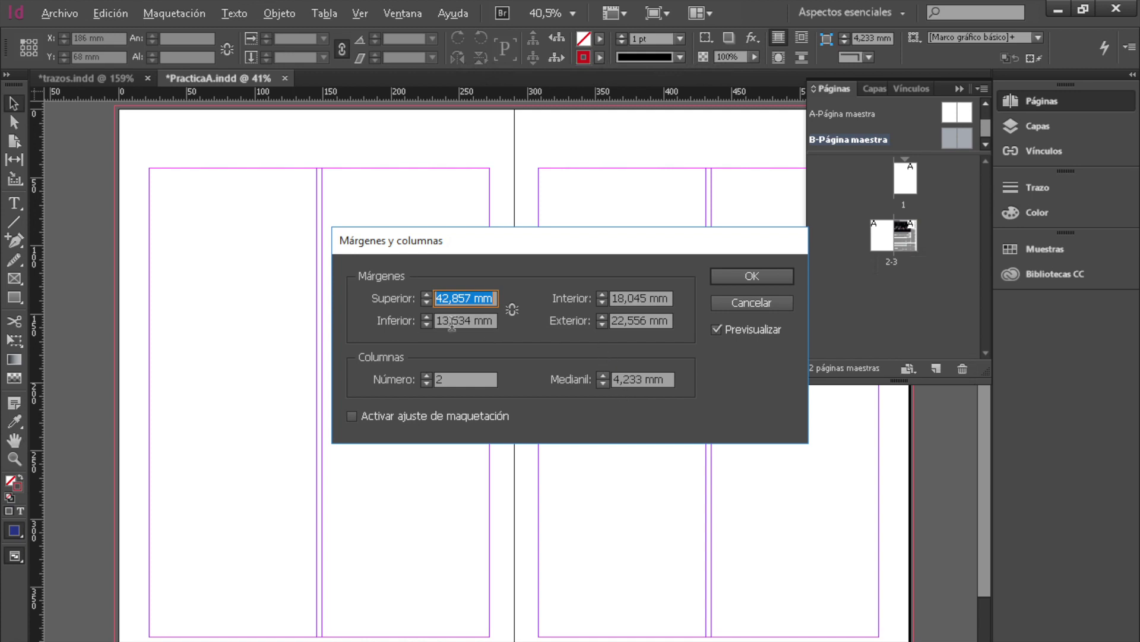
{"action": "left_click", "coordinate": [735, 276]}
Insert 2 pages at the end of the document based on A-Página maestra
{"action": "left_click", "coordinate": [979, 89]}
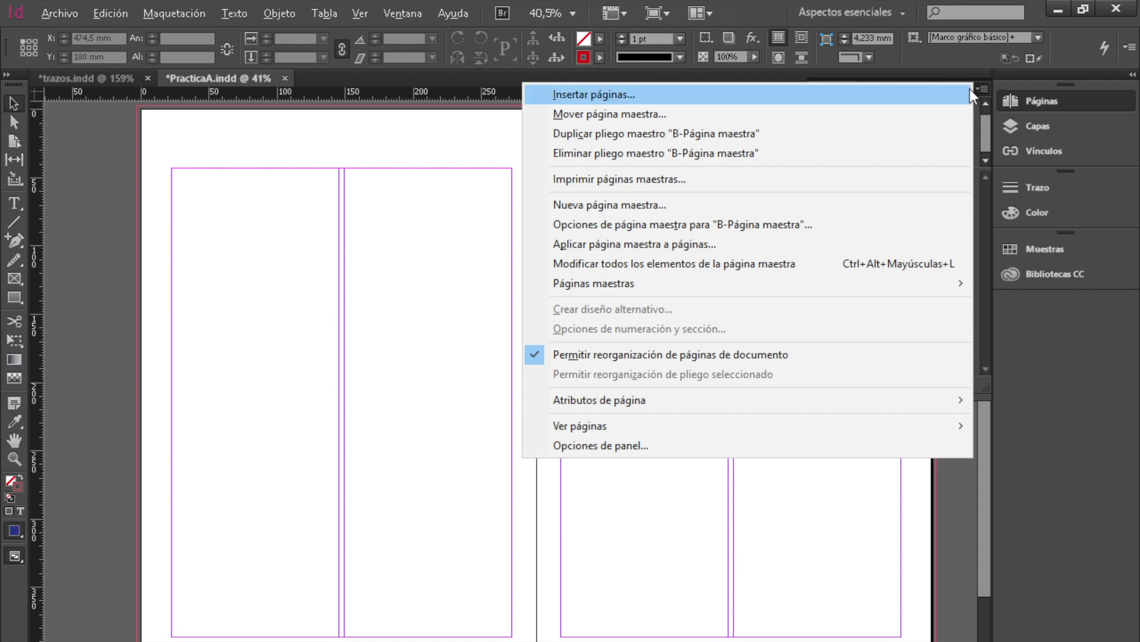
{"action": "left_click", "coordinate": [583, 97]}
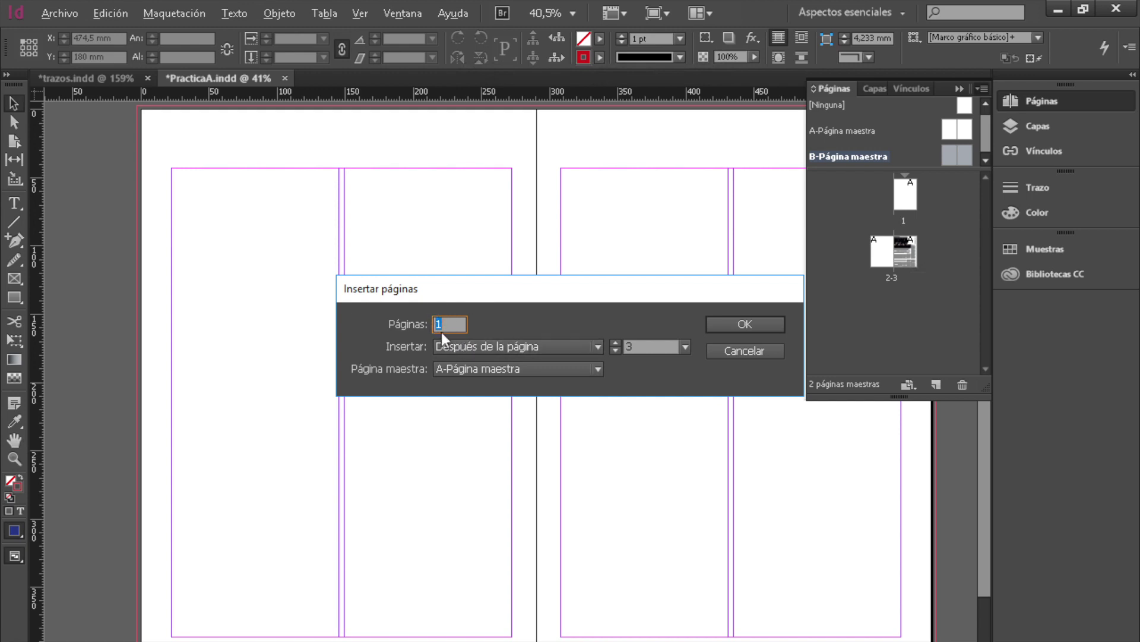
{"action": "type", "text": "2"}
{"action": "left_click", "coordinate": [512, 345]}
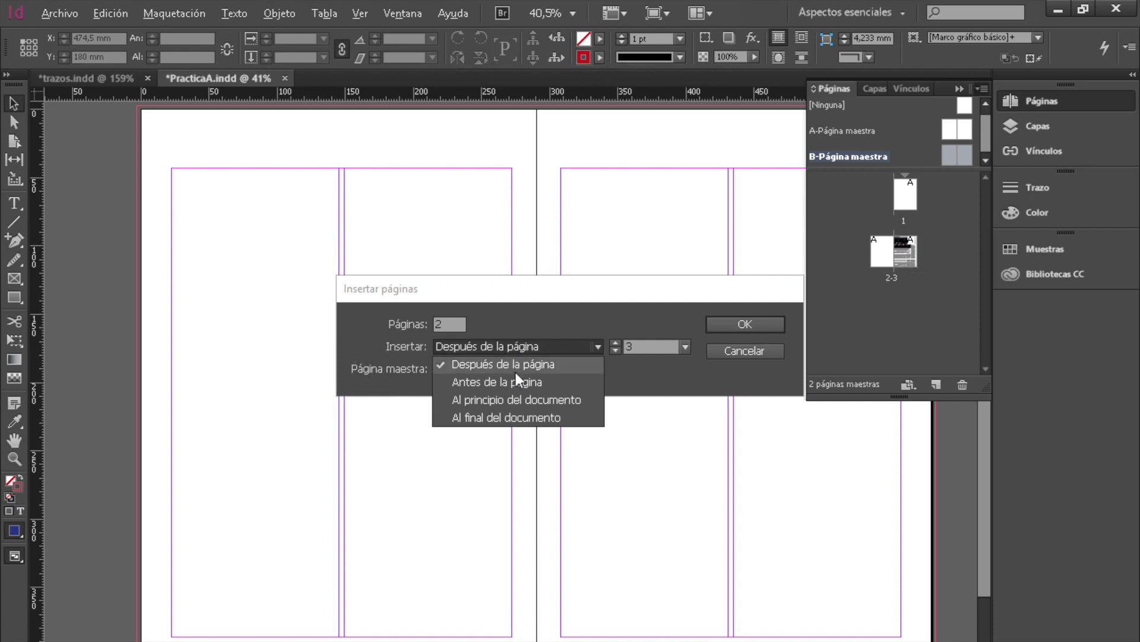
{"action": "left_click", "coordinate": [515, 417]}
{"action": "left_click", "coordinate": [745, 324]}
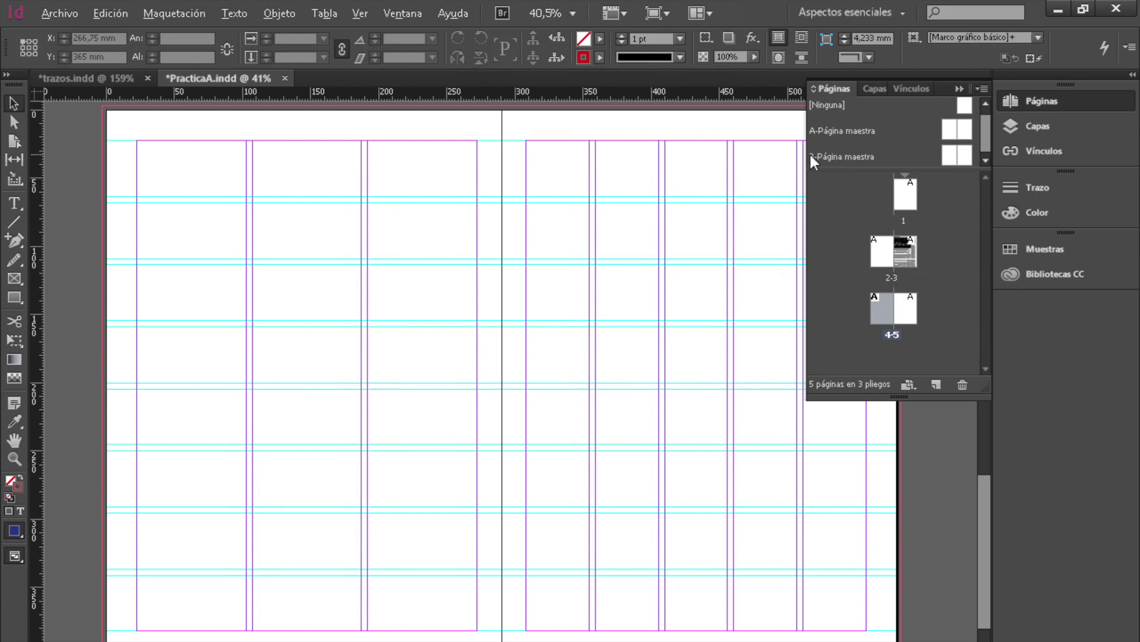
Apply B-Página maestra to the new spread 4-5
{"action": "left_click", "coordinate": [960, 154]}
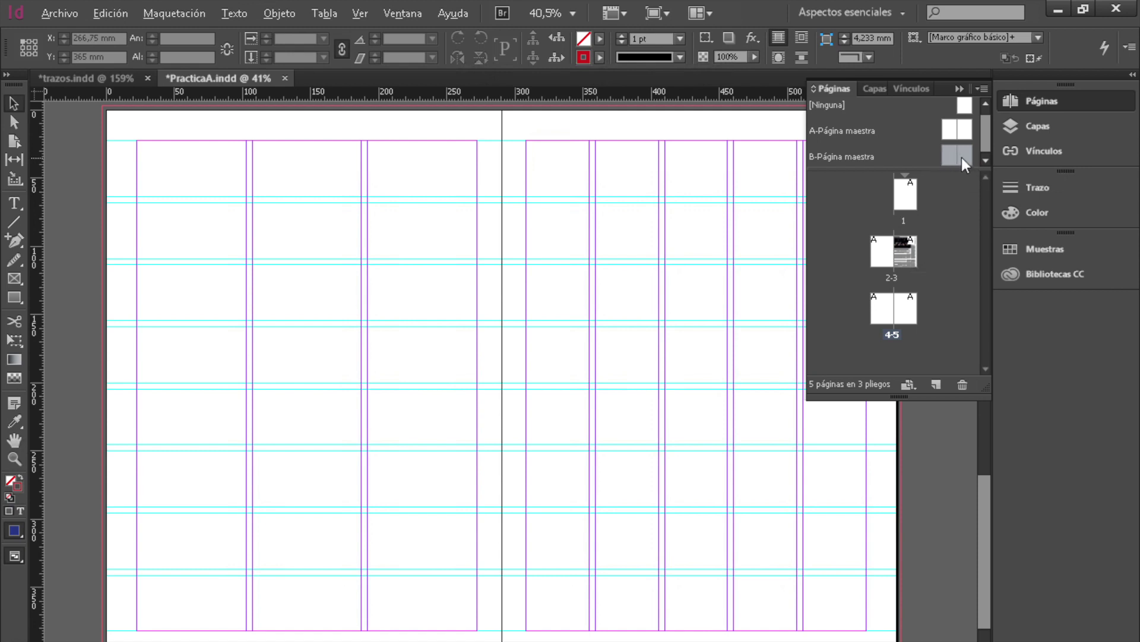
{"action": "left_click_drag", "start_coordinate": [958, 154], "coordinate": [893, 314]}
{"action": "left_click_drag", "start_coordinate": [946, 152], "coordinate": [886, 311]}
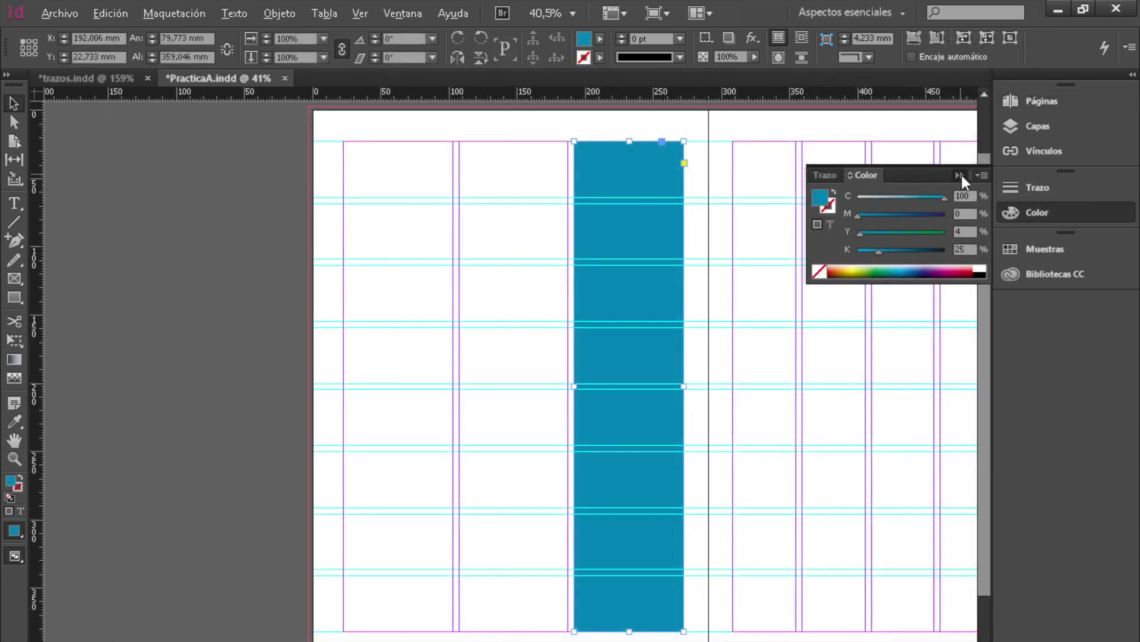
Deselect the blue rectangle on A-Página maestra and display page 2 of the document
{"action": "left_click", "coordinate": [958, 176]}
{"action": "left_click", "coordinate": [692, 305]}
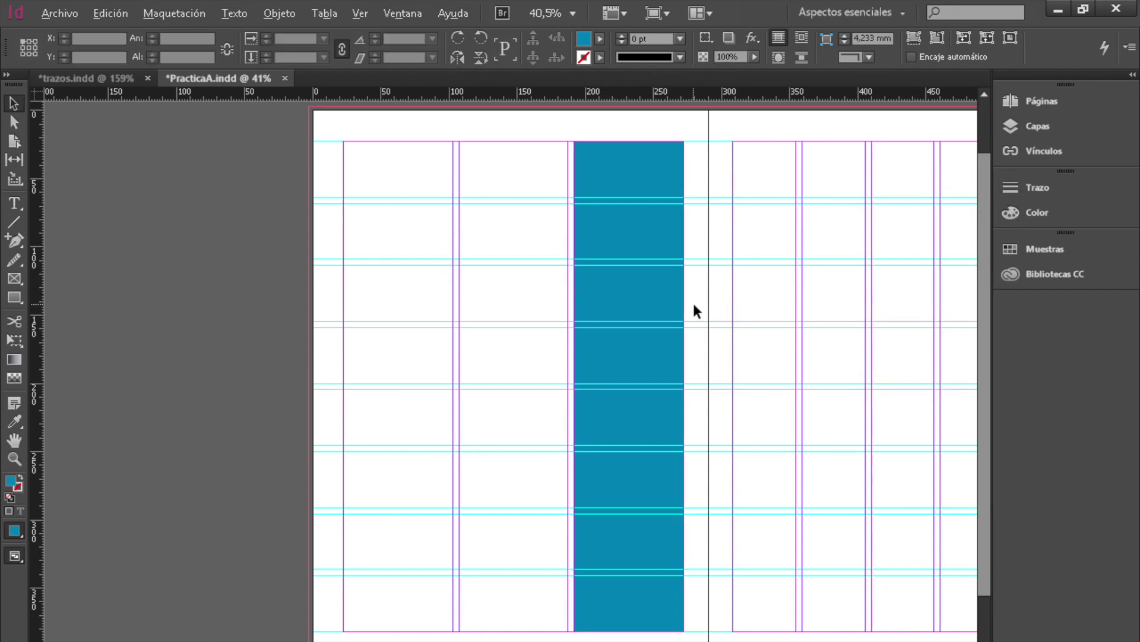
{"action": "left_click", "coordinate": [1014, 102]}
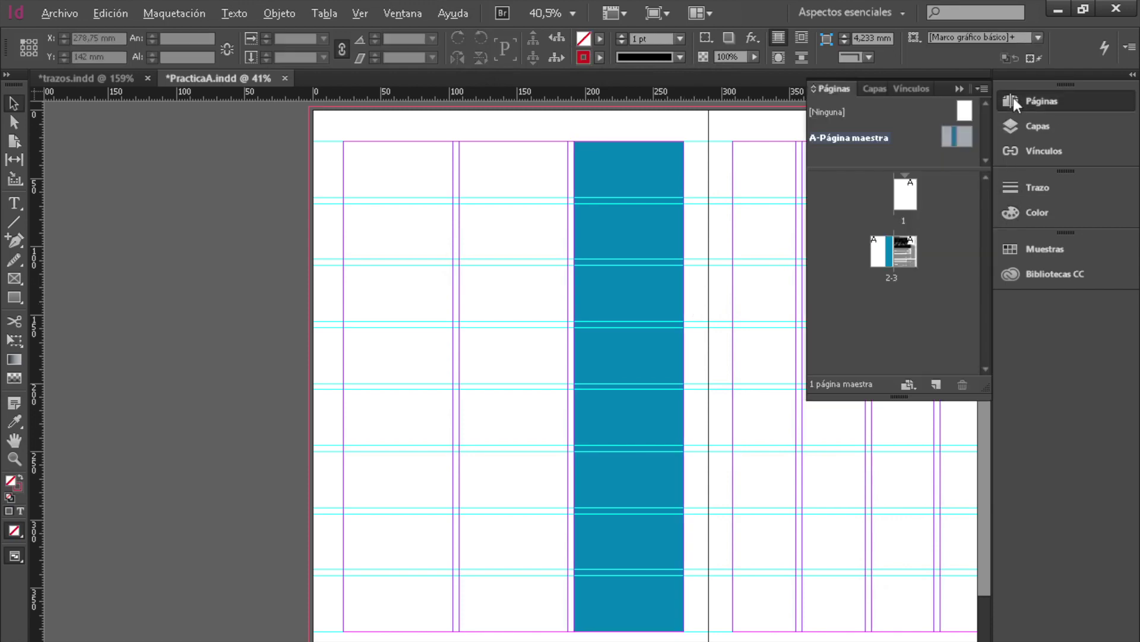
{"action": "double_click", "coordinate": [878, 252]}
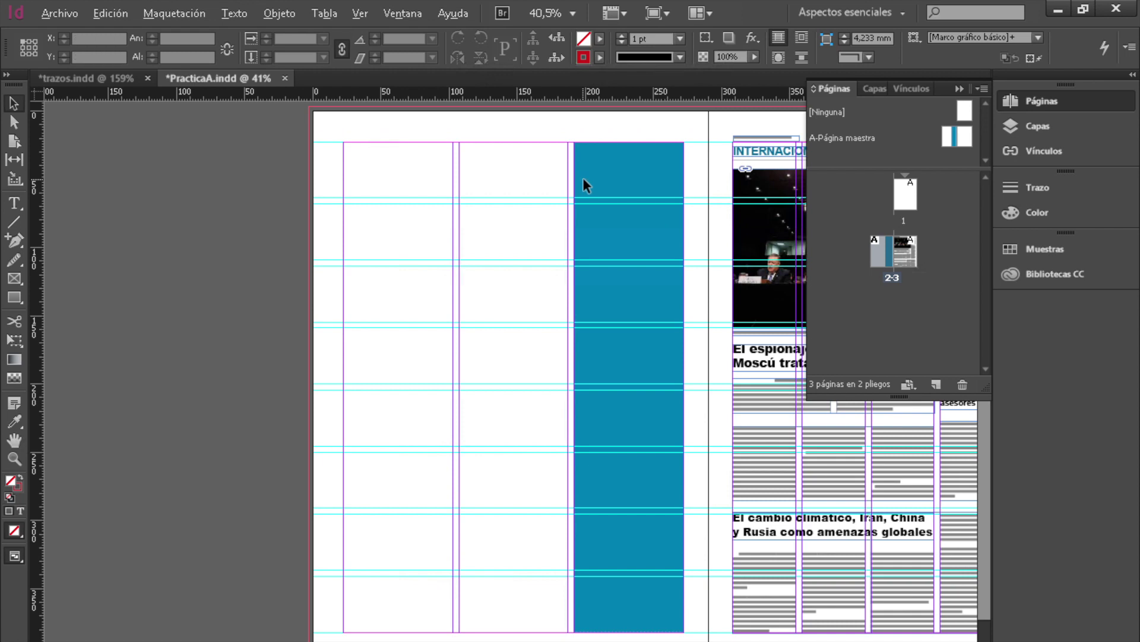
Move the blue rectangle on page 2 to other places on the page and shrink it to about 26 mm wide by 116 mm high
{"action": "left_click_drag", "start_coordinate": [604, 486], "coordinate": [485, 475]}
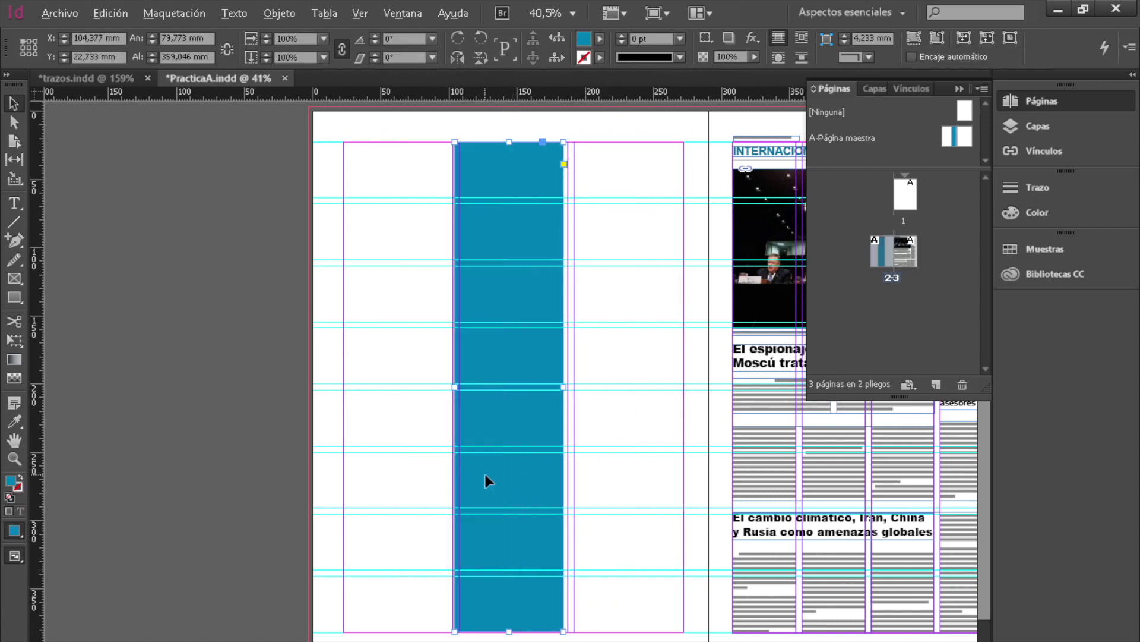
{"action": "left_click_drag", "start_coordinate": [561, 386], "coordinate": [491, 387]}
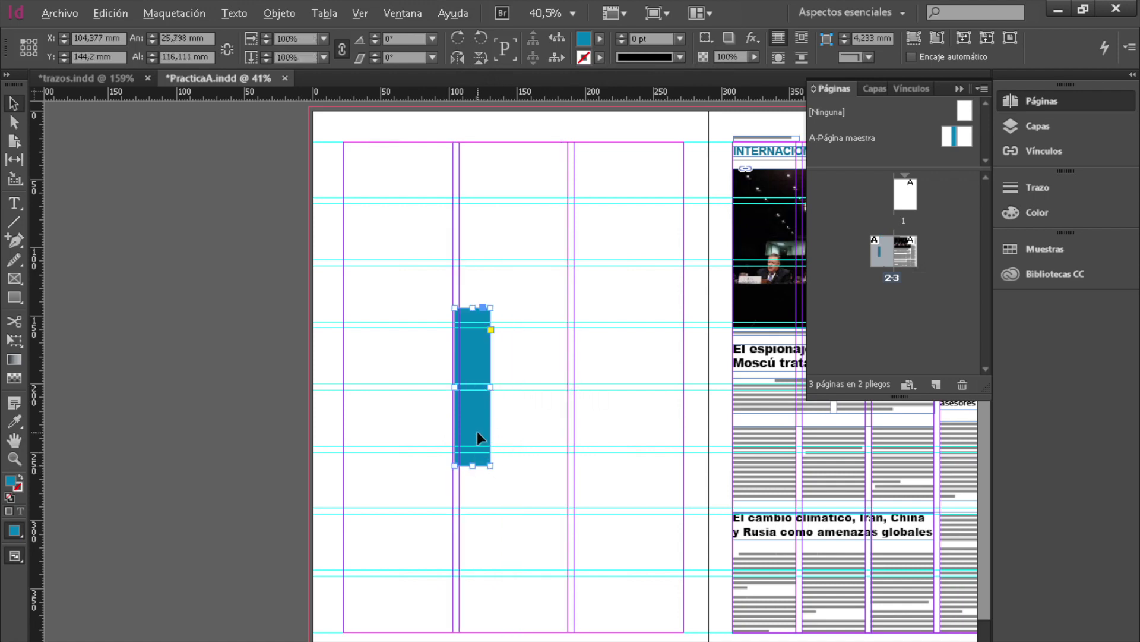
{"action": "left_click_drag", "start_coordinate": [476, 427], "coordinate": [356, 264]}
{"action": "left_click_drag", "start_coordinate": [375, 303], "coordinate": [681, 256]}
{"action": "left_click_drag", "start_coordinate": [514, 144], "coordinate": [517, 141]}
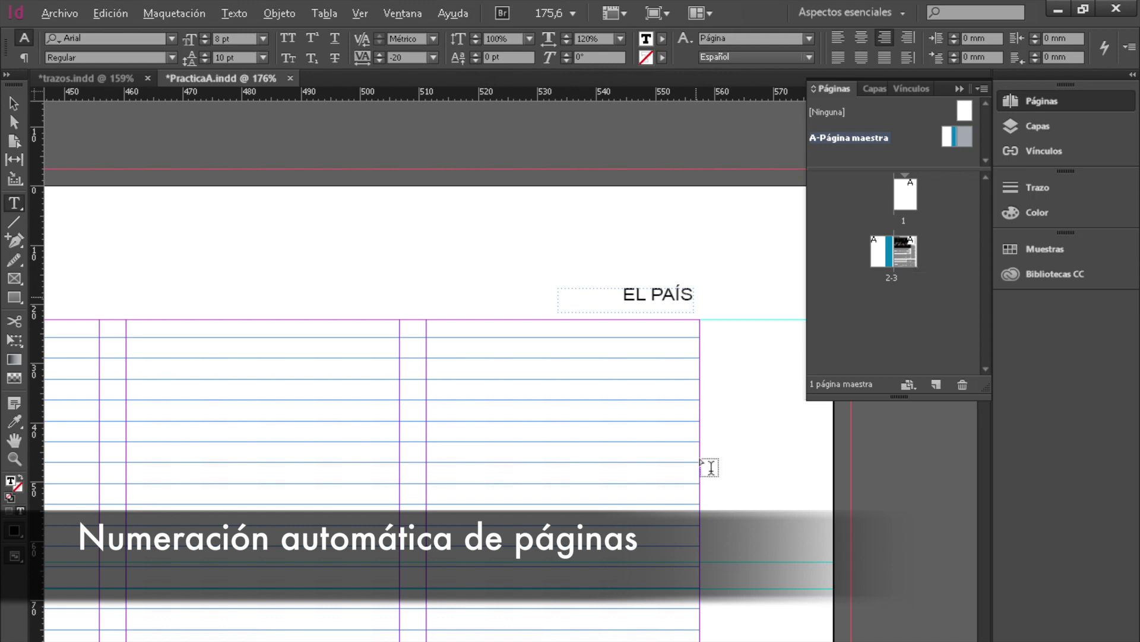
Insert the automatic current page number marker after EL PAÍS in the header of A-Página maestra
{"action": "left_click", "coordinate": [234, 13]}
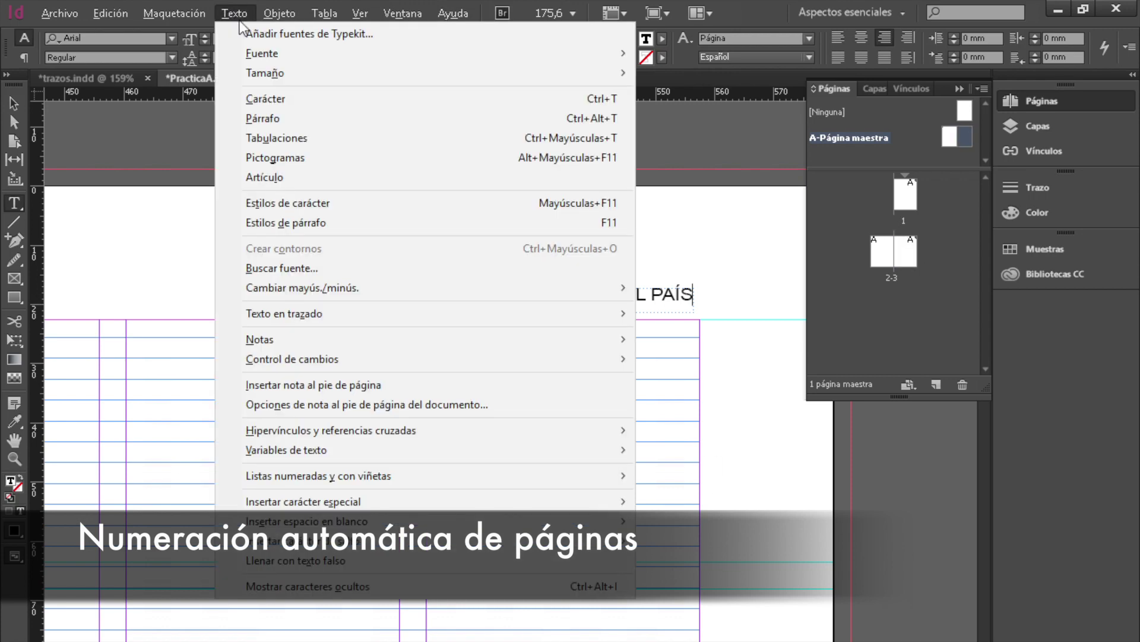
{"action": "mouse_move", "coordinate": [361, 495]}
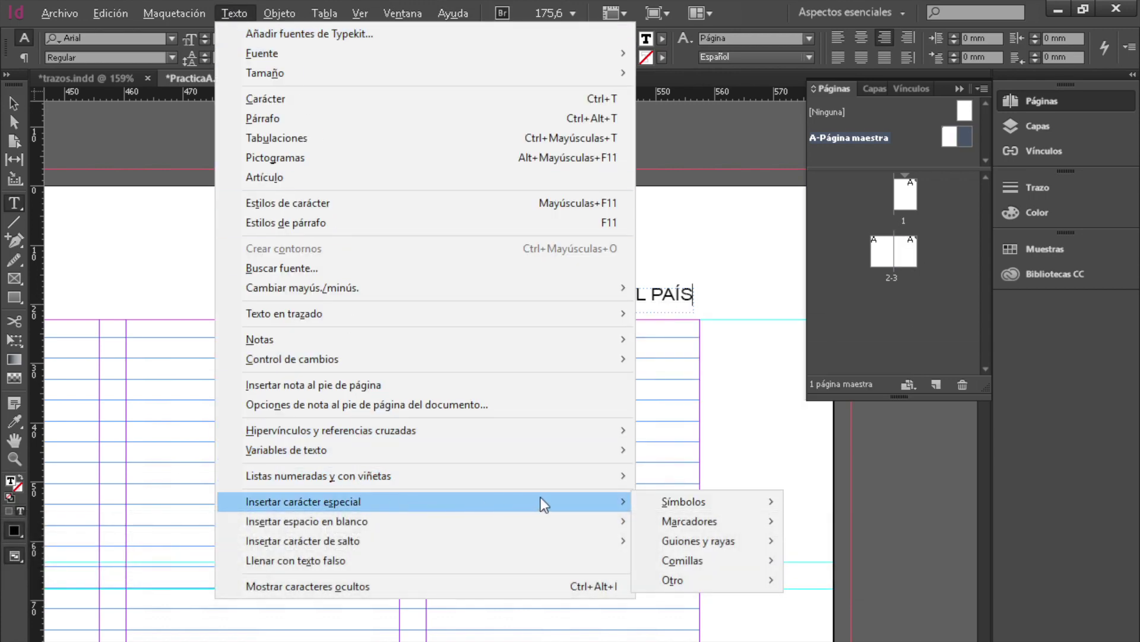
{"action": "mouse_move", "coordinate": [642, 502]}
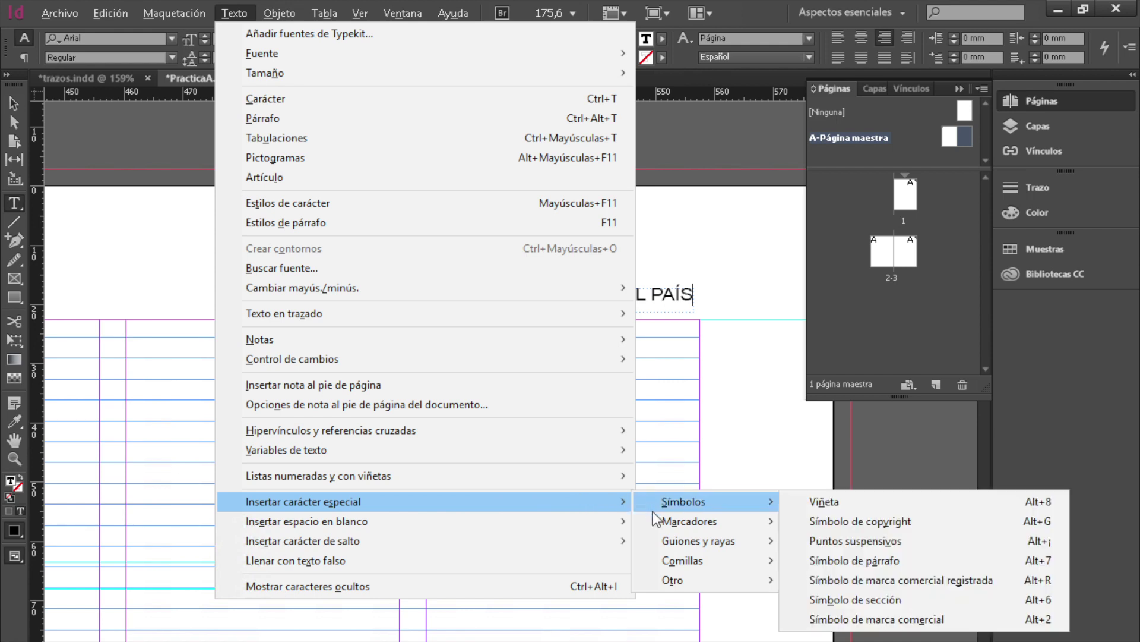
{"action": "mouse_move", "coordinate": [654, 521]}
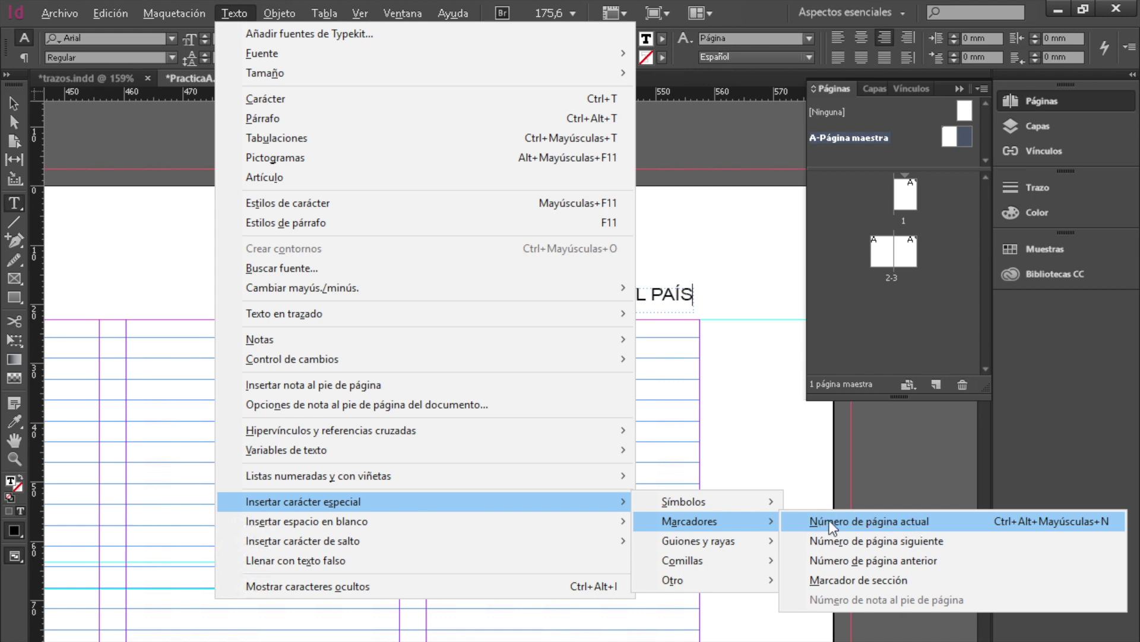
{"action": "left_click", "coordinate": [900, 521]}
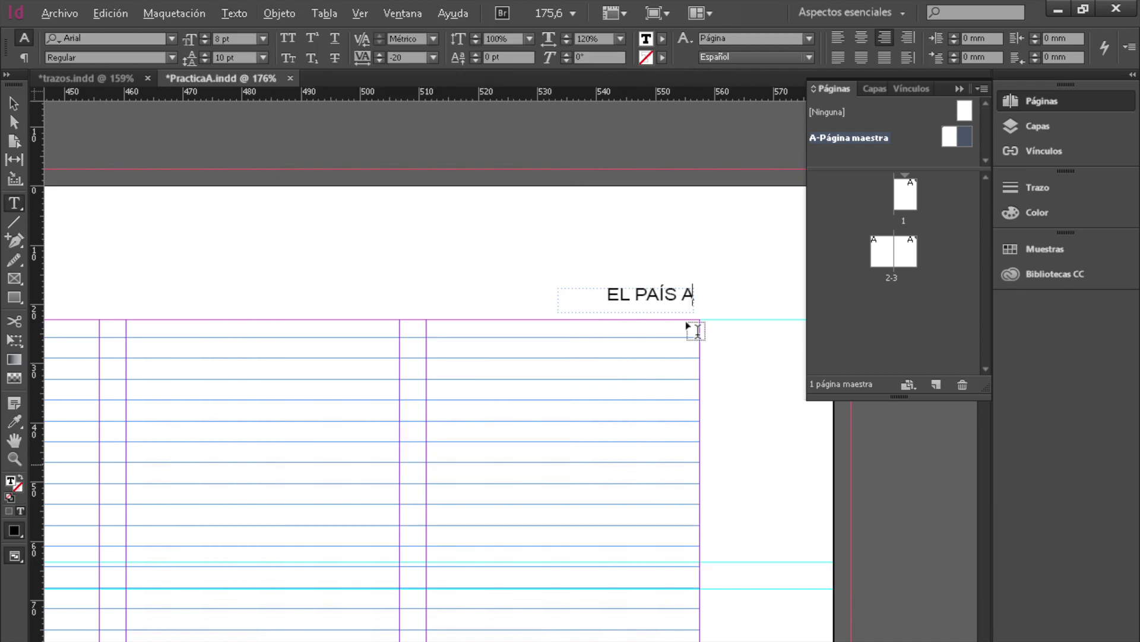
Set the page number marker in the EL PAÍS header to Arial Bold
{"action": "double_click", "coordinate": [693, 295]}
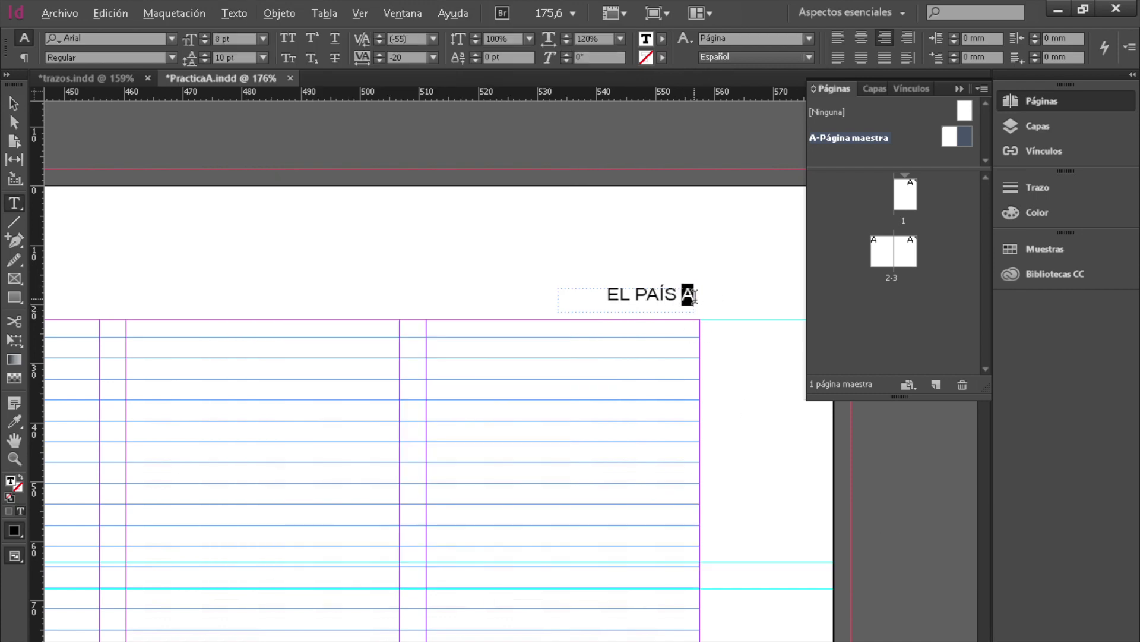
{"action": "left_click", "coordinate": [172, 57]}
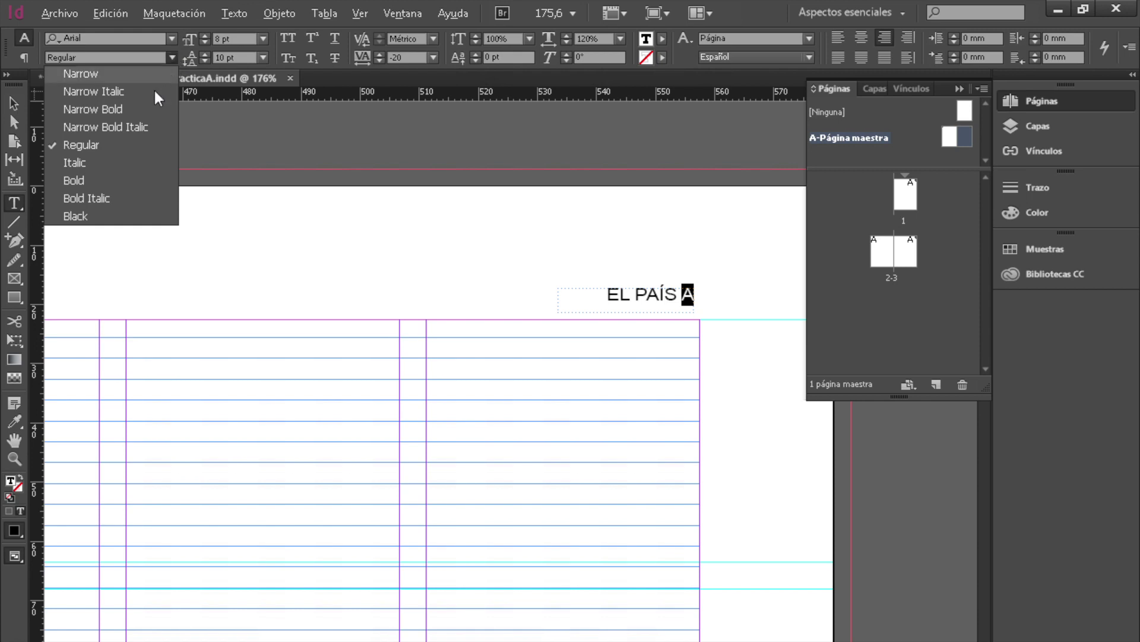
{"action": "left_click", "coordinate": [142, 181]}
Shorten the EL PAÍS header text frame to about 2.8 mm high and deselect it
{"action": "left_click", "coordinate": [13, 104]}
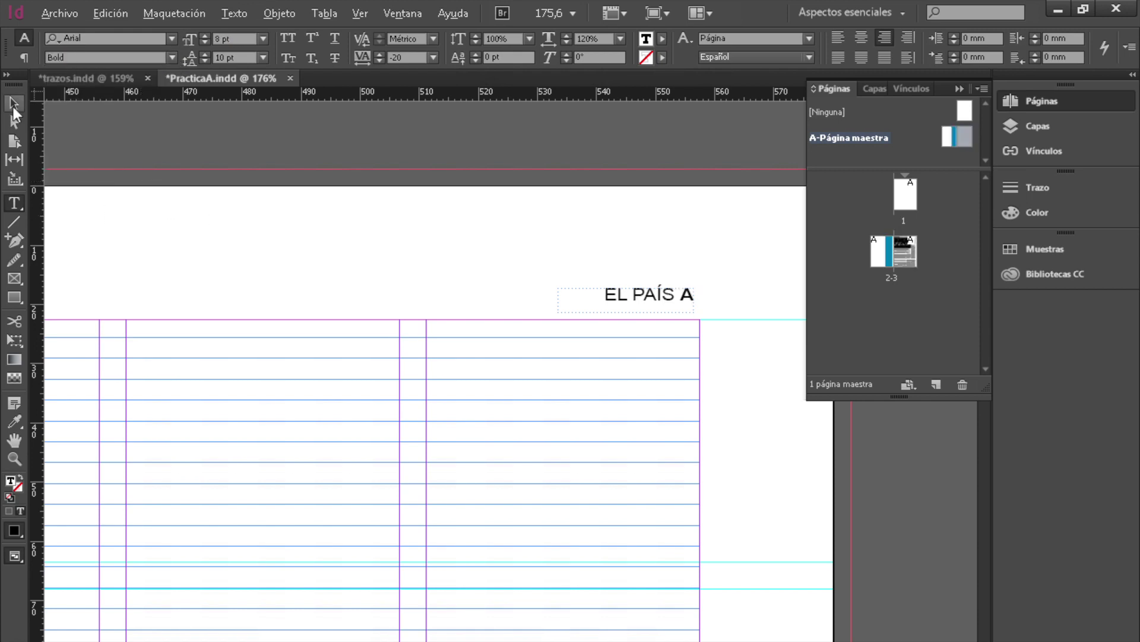
{"action": "left_click_drag", "start_coordinate": [626, 311], "coordinate": [625, 301]}
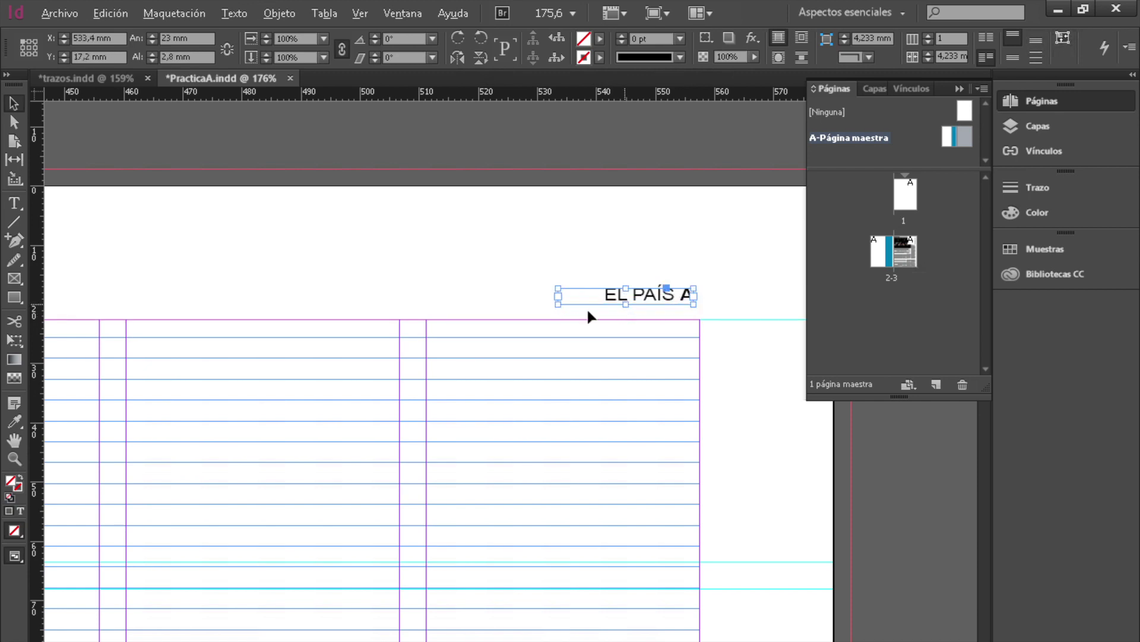
{"action": "left_click", "coordinate": [512, 309]}
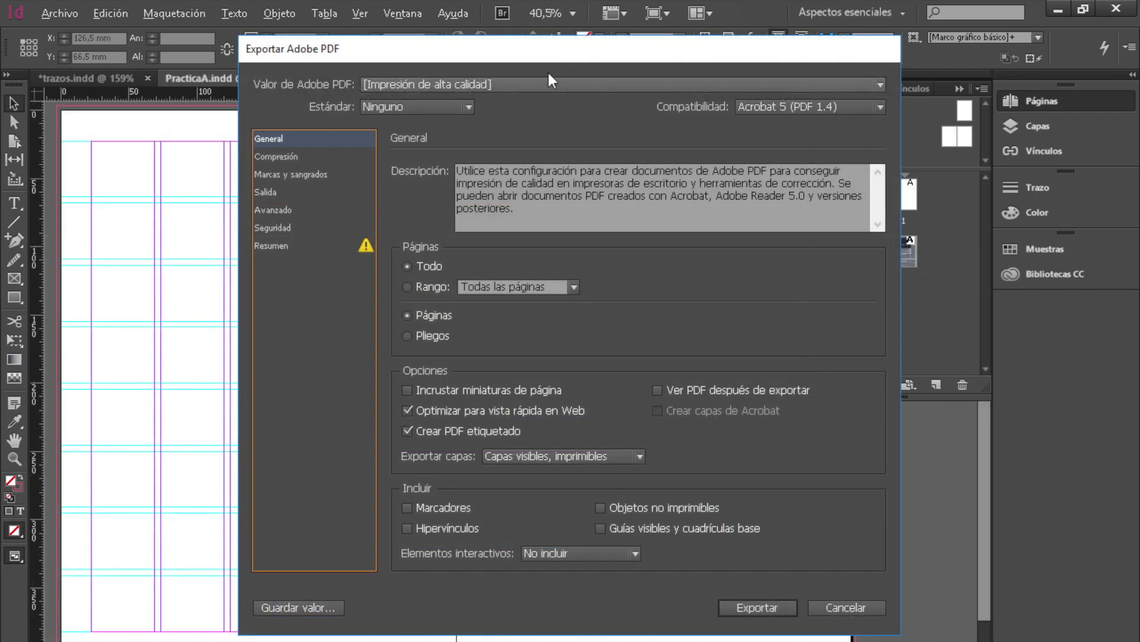
Choose the PDF/X-1a:2001 preset for the PDF export, with the document's bleed settings and the slug area included
{"action": "left_click", "coordinate": [875, 80]}
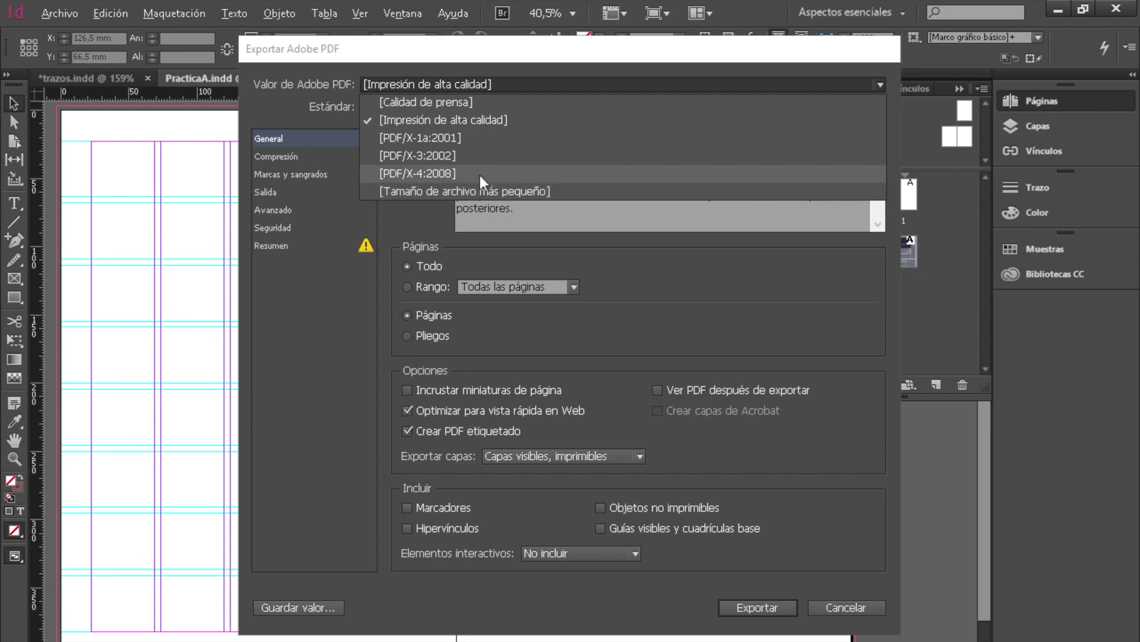
{"action": "left_click", "coordinate": [426, 138]}
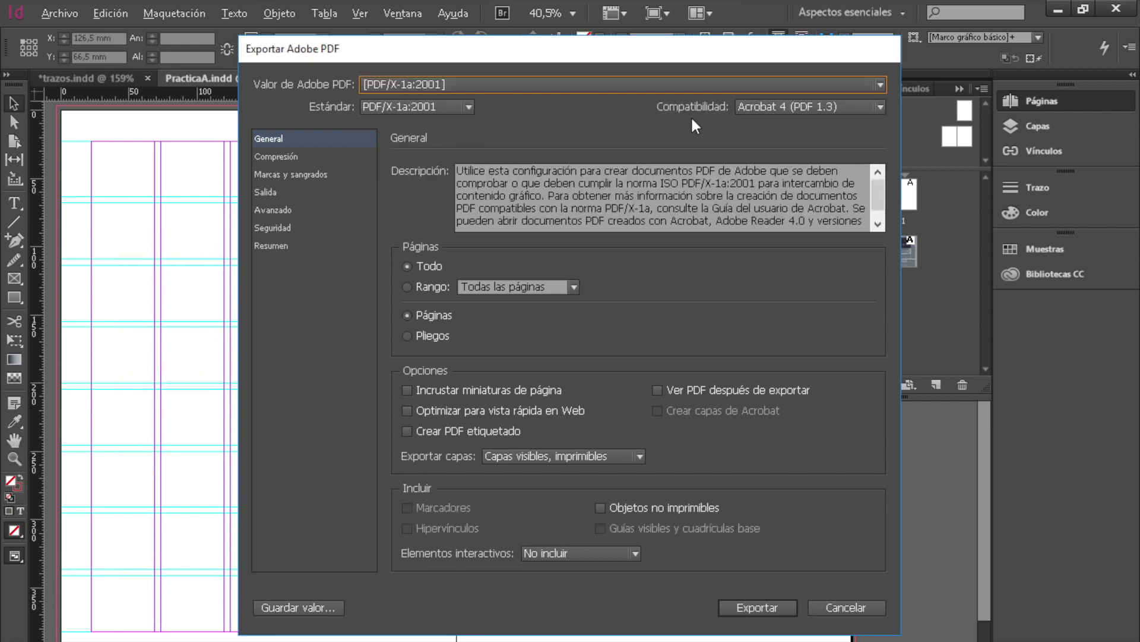
{"action": "left_click", "coordinate": [315, 174]}
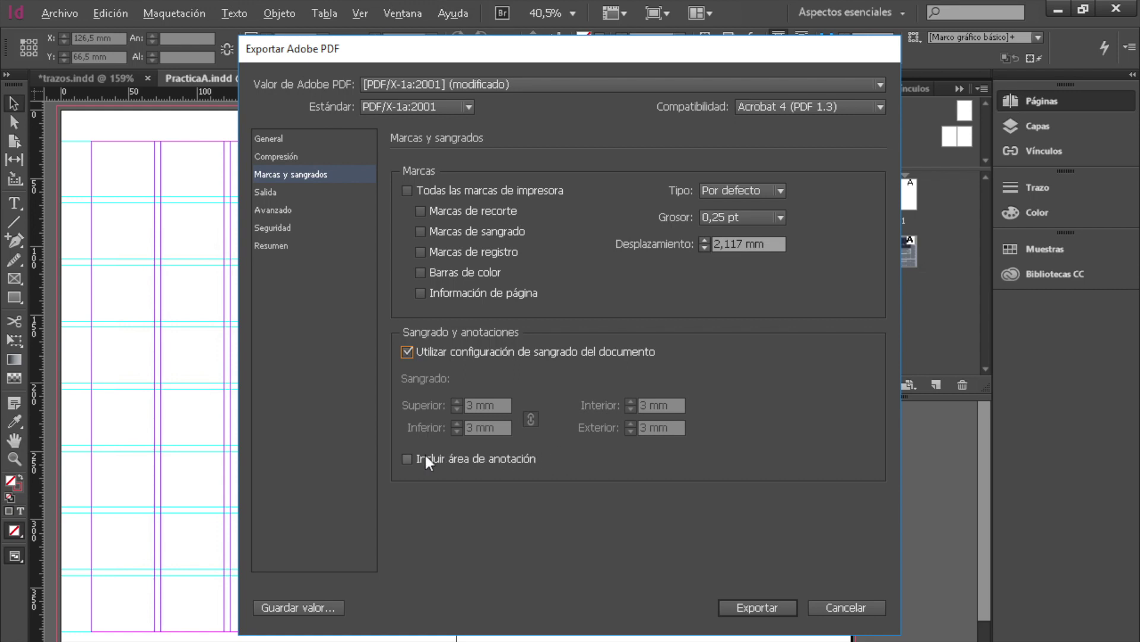
{"action": "left_click", "coordinate": [408, 458]}
Review the output, advanced, security and summary settings of the PDF export
{"action": "left_click", "coordinate": [270, 188]}
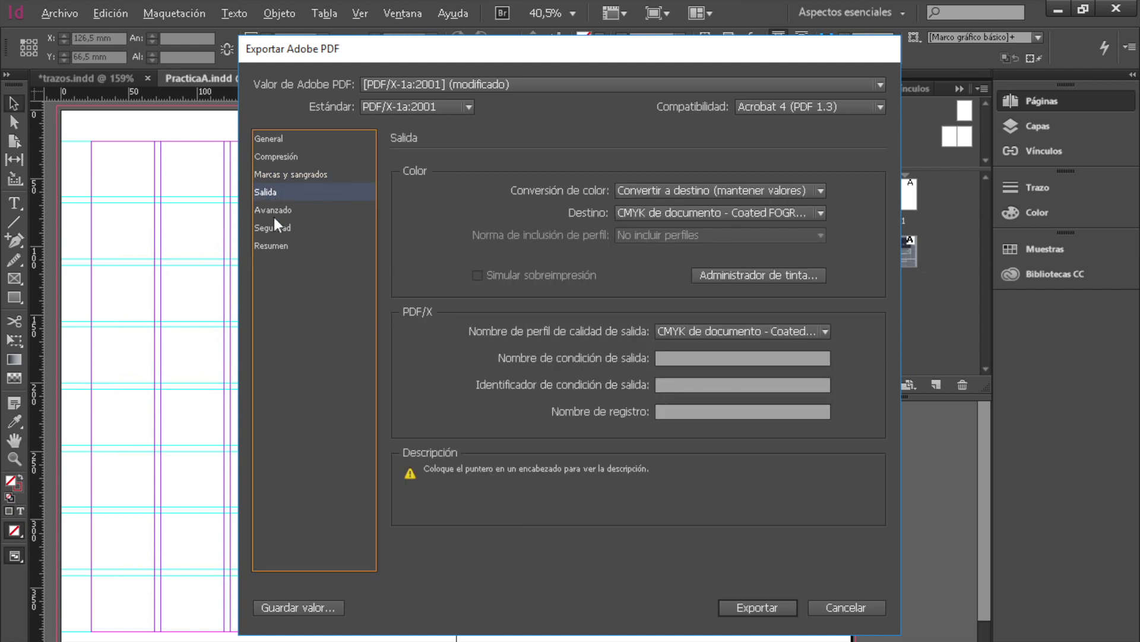
{"action": "left_click", "coordinate": [275, 214]}
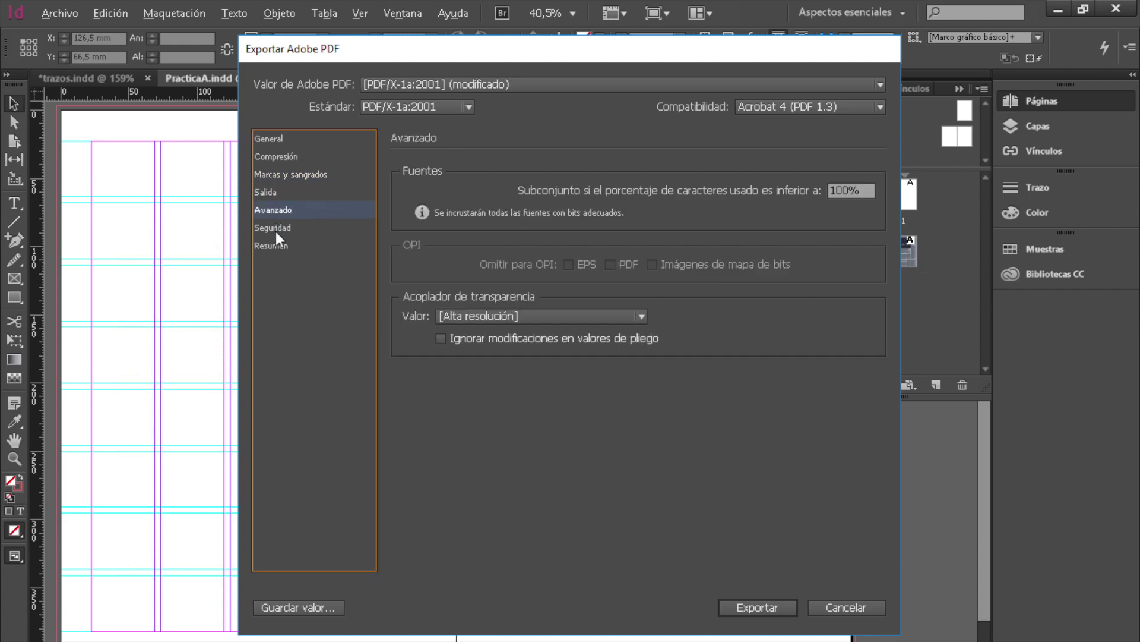
{"action": "left_click", "coordinate": [275, 230]}
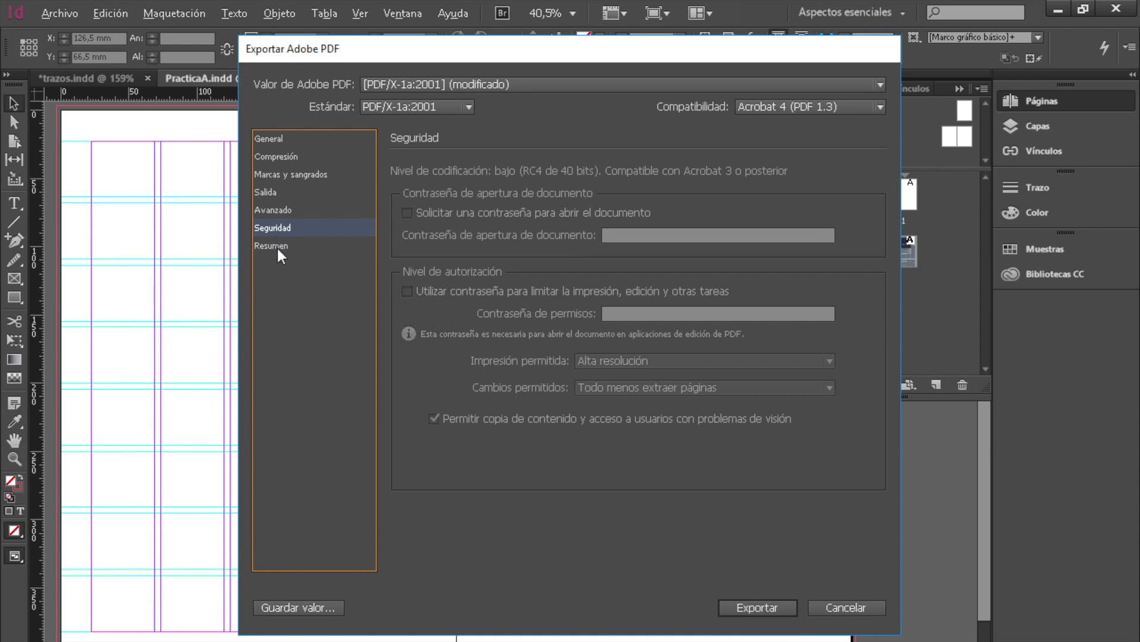
{"action": "left_click", "coordinate": [276, 245]}
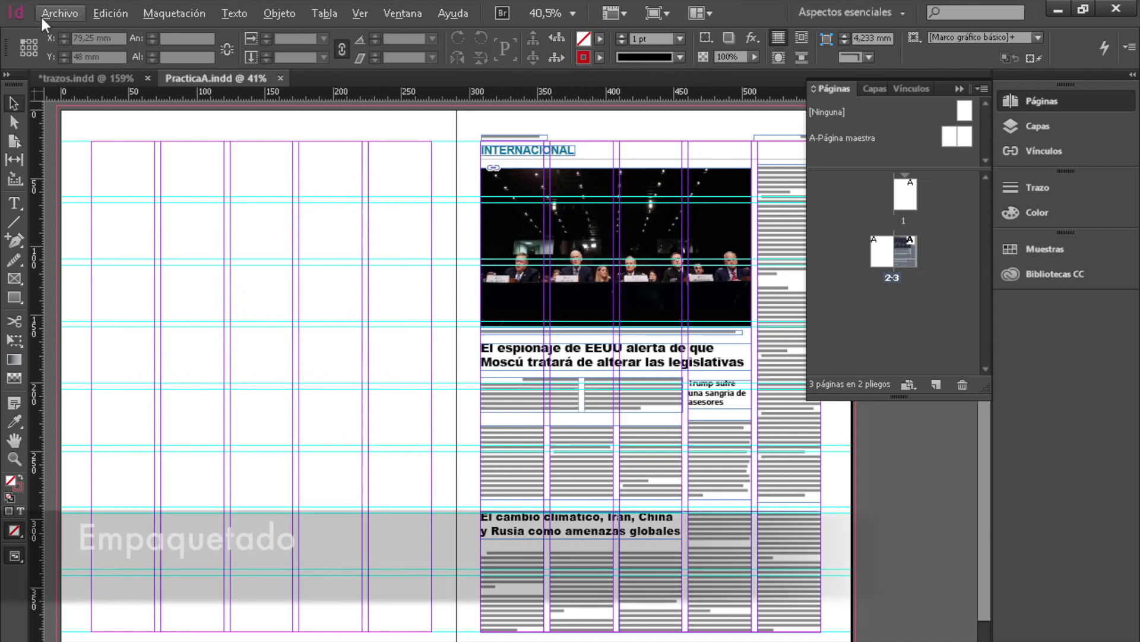
Start packaging the PracticaA document and fill in the printing instructions with a note to call the person responsible
{"action": "left_click", "coordinate": [53, 14]}
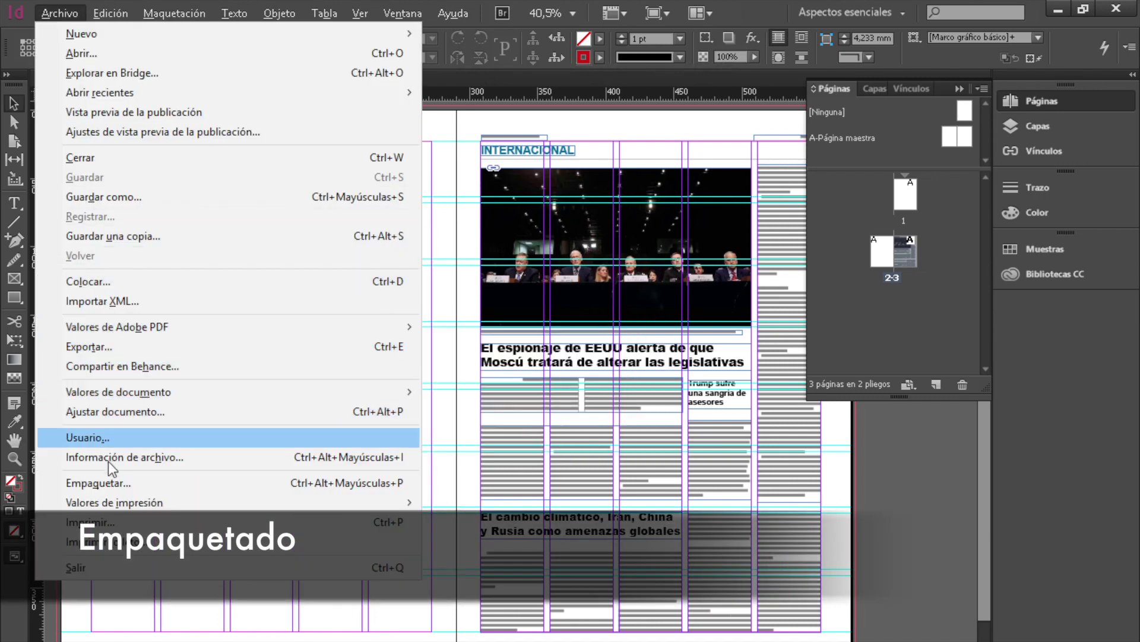
{"action": "left_click", "coordinate": [108, 480]}
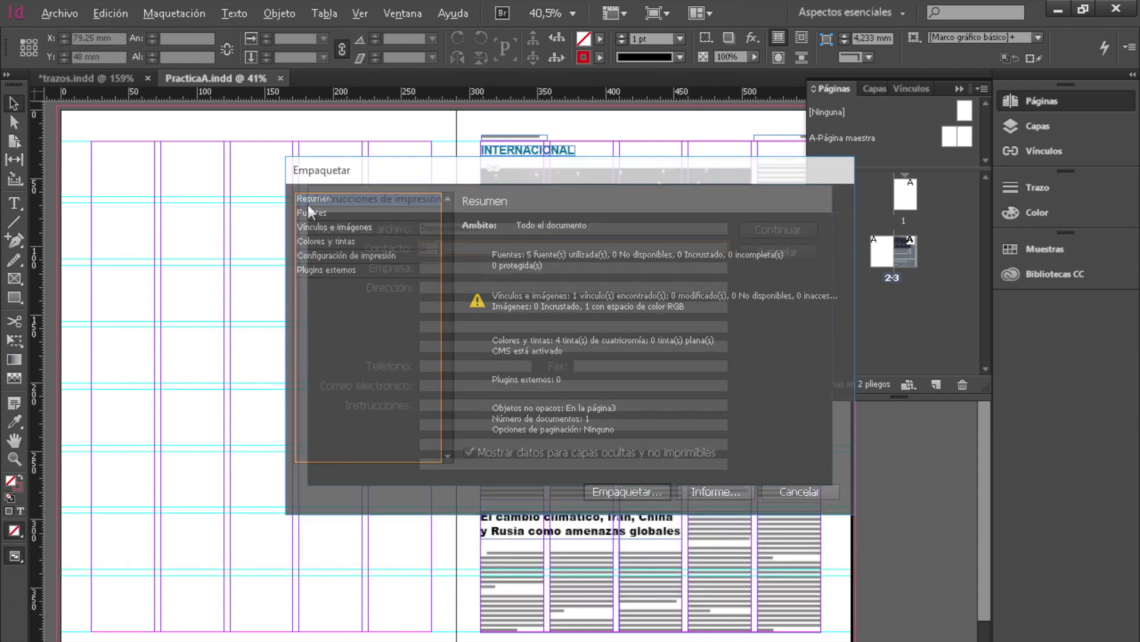
{"action": "type", "text": "lamar a respo"}
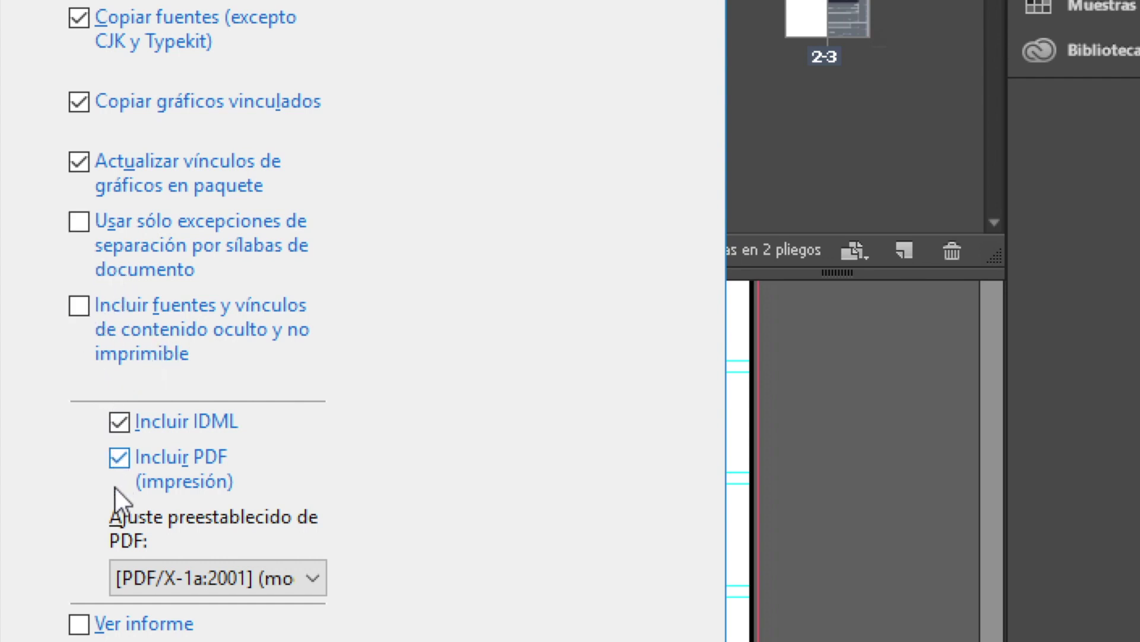
Open the PDF preset choices for the print PDF included in the package
{"action": "left_click", "coordinate": [323, 580]}
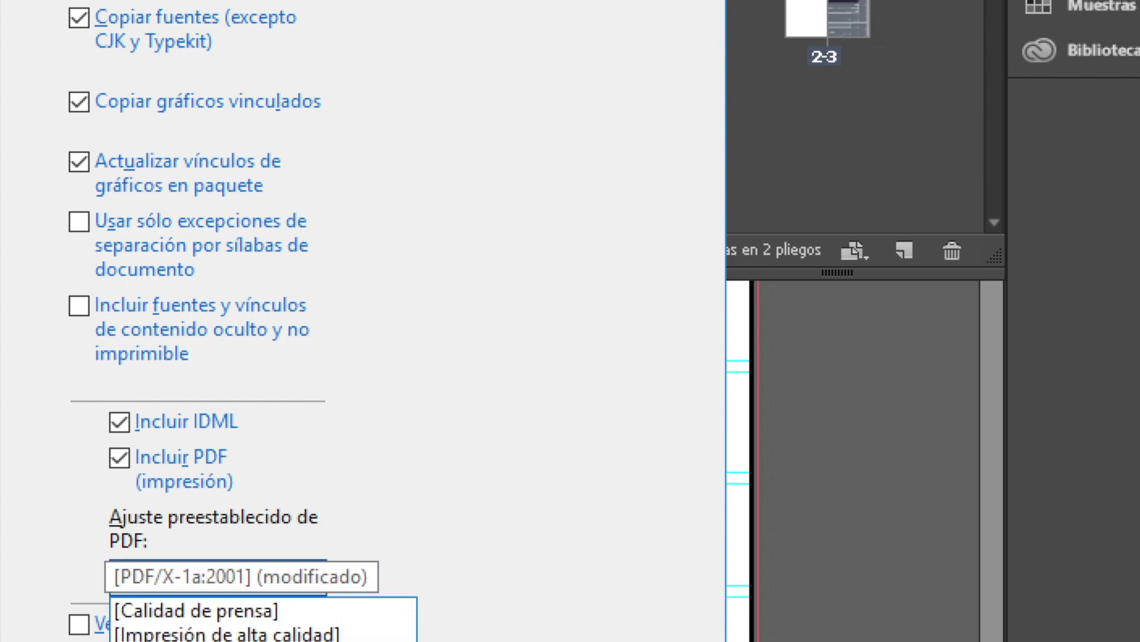